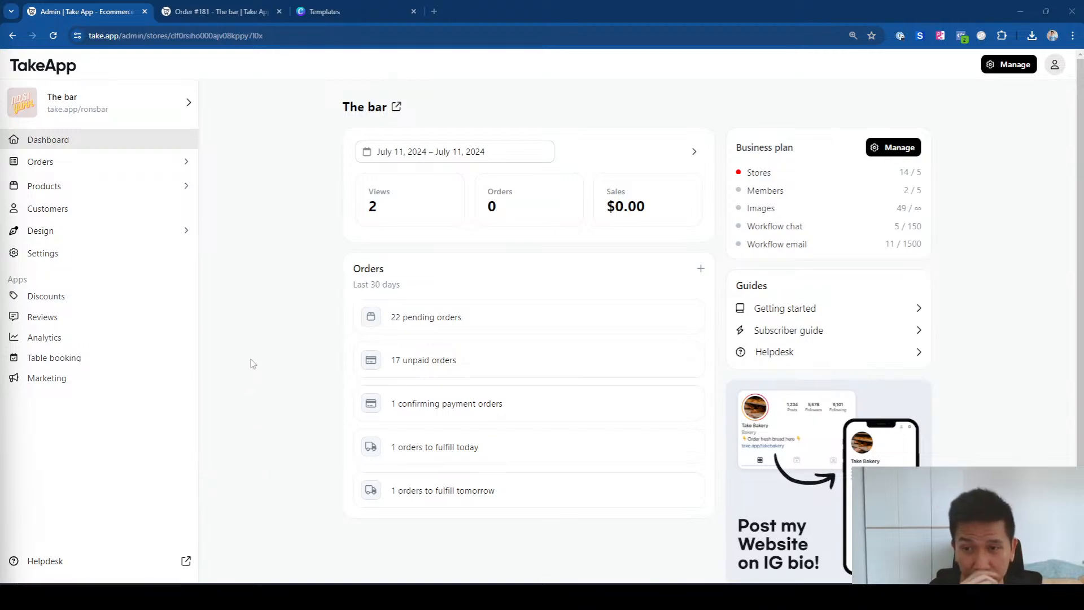
# Step: Go to take.app/admin and open the Store general settings for The bar
pyautogui.click(49, 121)
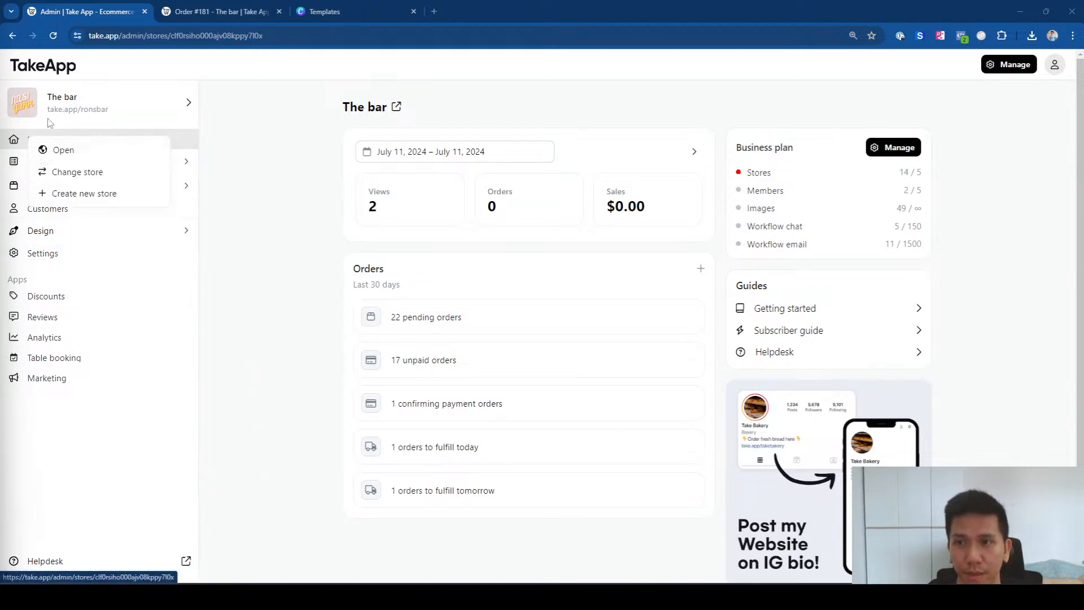
pyautogui.click(293, 254)
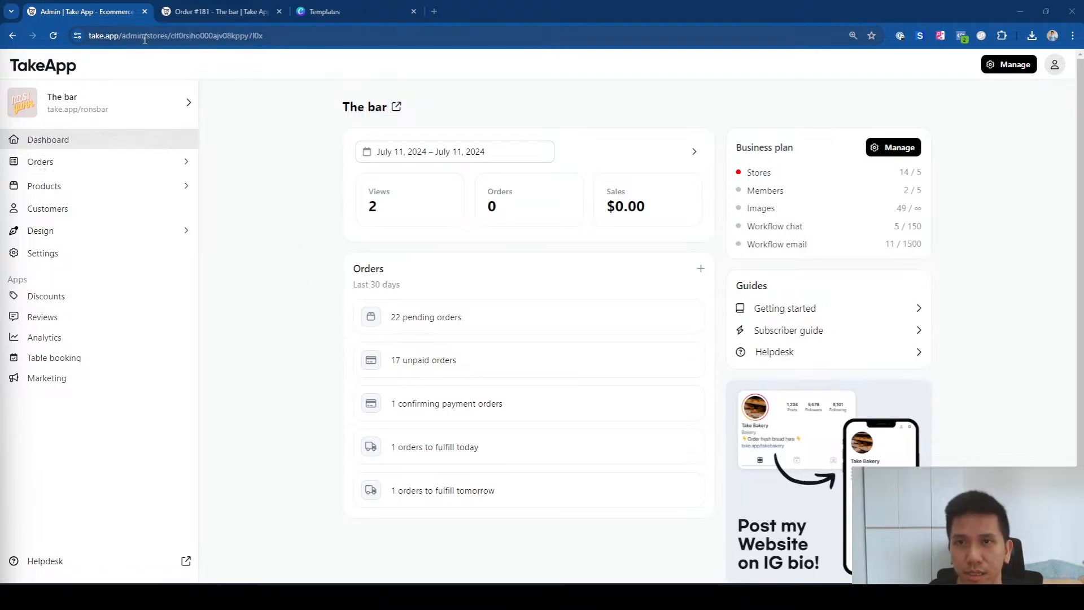
pyautogui.moveTo(145, 38); pyautogui.dragTo(334, 47)
pyautogui.write('\\')
pyautogui.press('BackSpace')
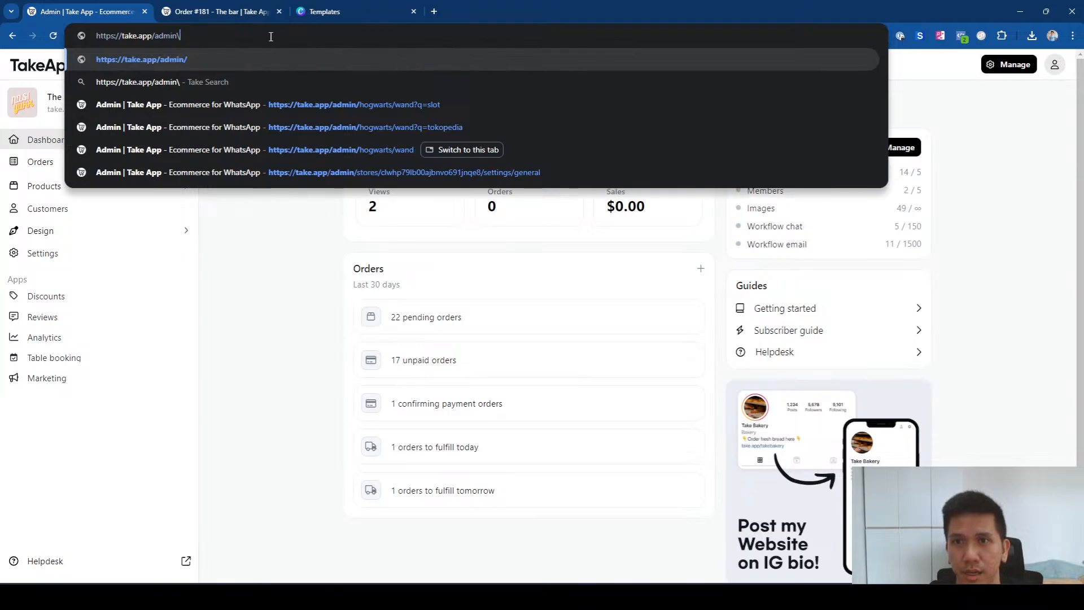
pyautogui.press('Return')
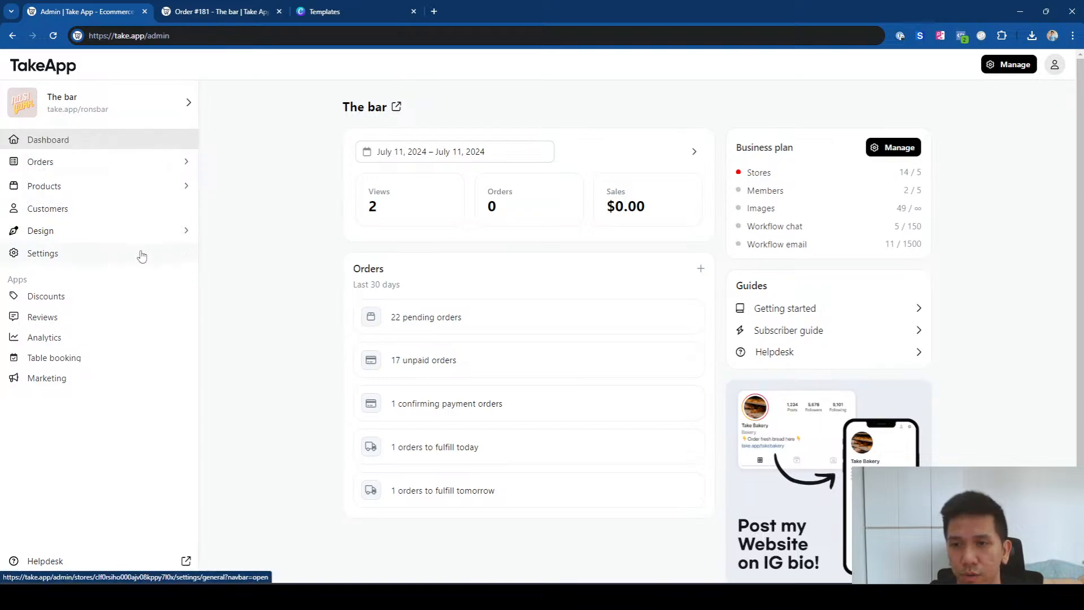
pyautogui.click(142, 257)
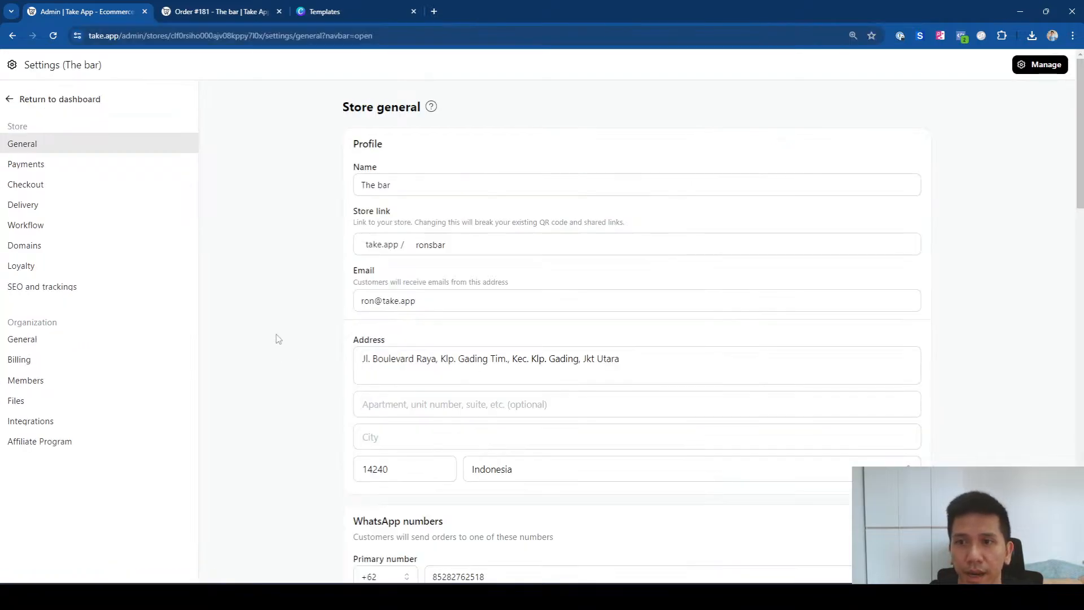
# Step: Open Payments settings and scroll down to the Manual payment methods list
pyautogui.click(73, 166)
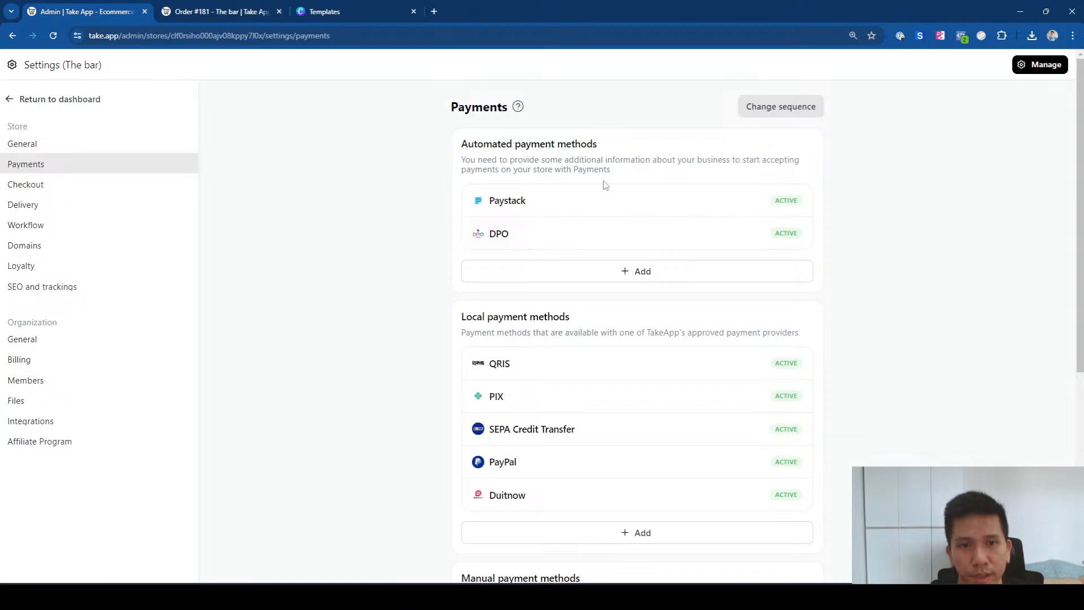
pyautogui.moveTo(1080, 232); pyautogui.dragTo(1080, 390)
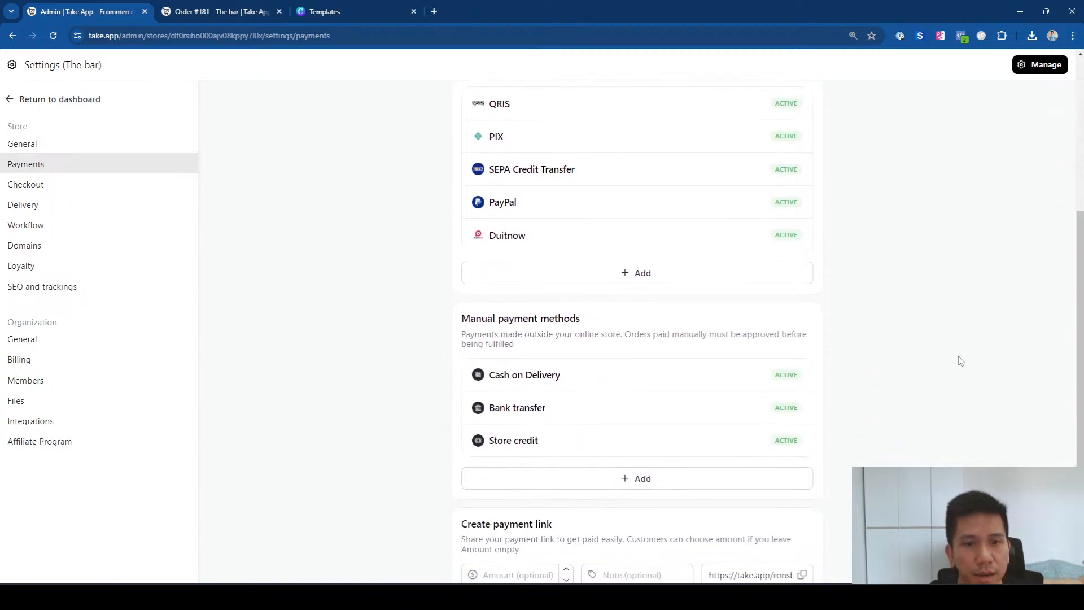
pyautogui.moveTo(460, 320); pyautogui.dragTo(612, 332)
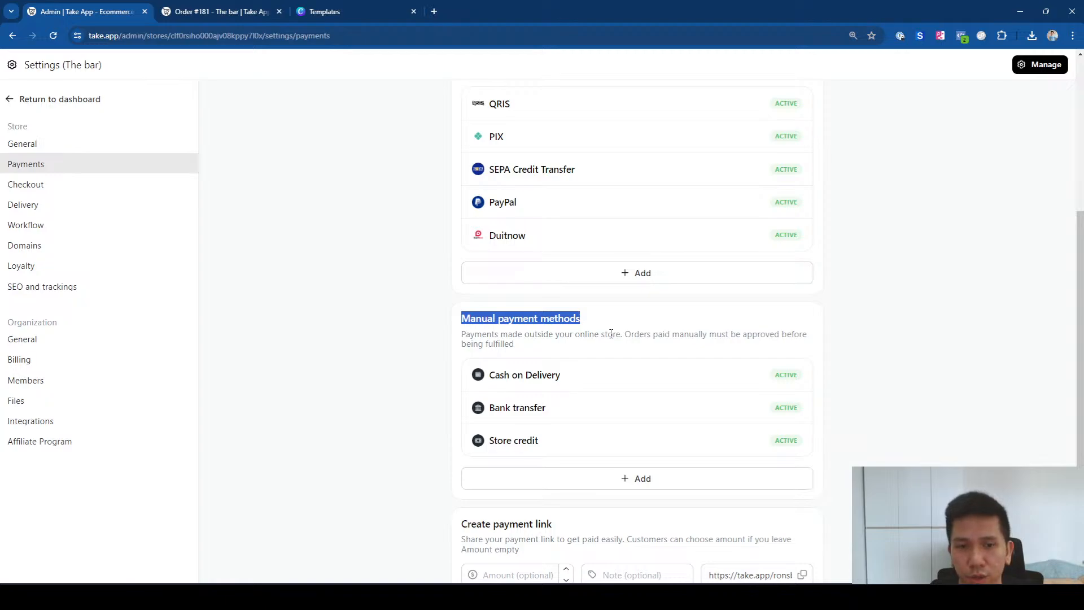
pyautogui.click(613, 334)
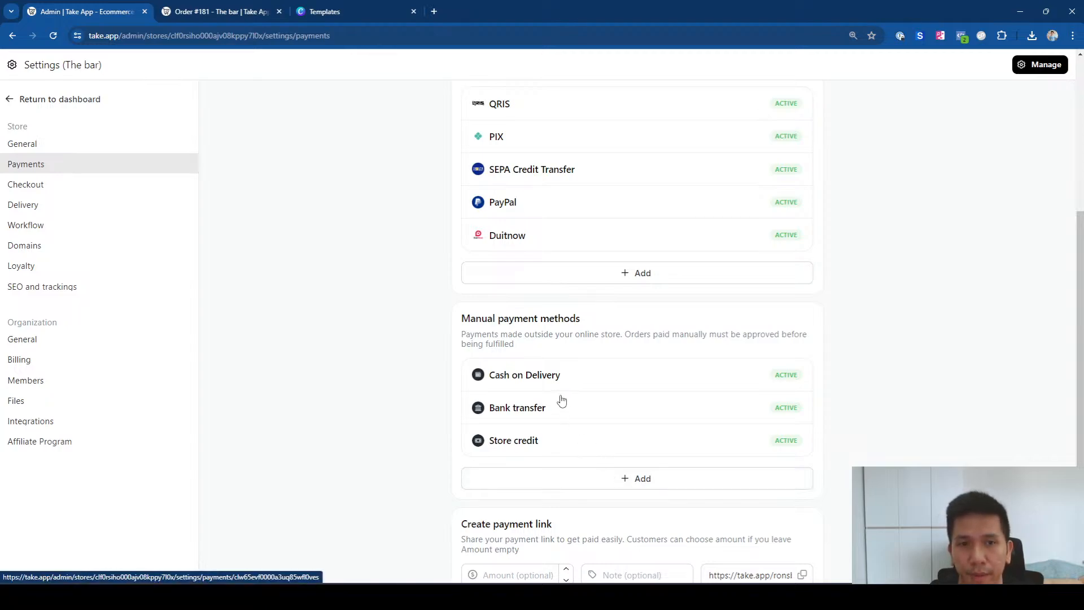
pyautogui.moveTo(1080, 347); pyautogui.dragTo(1074, 424)
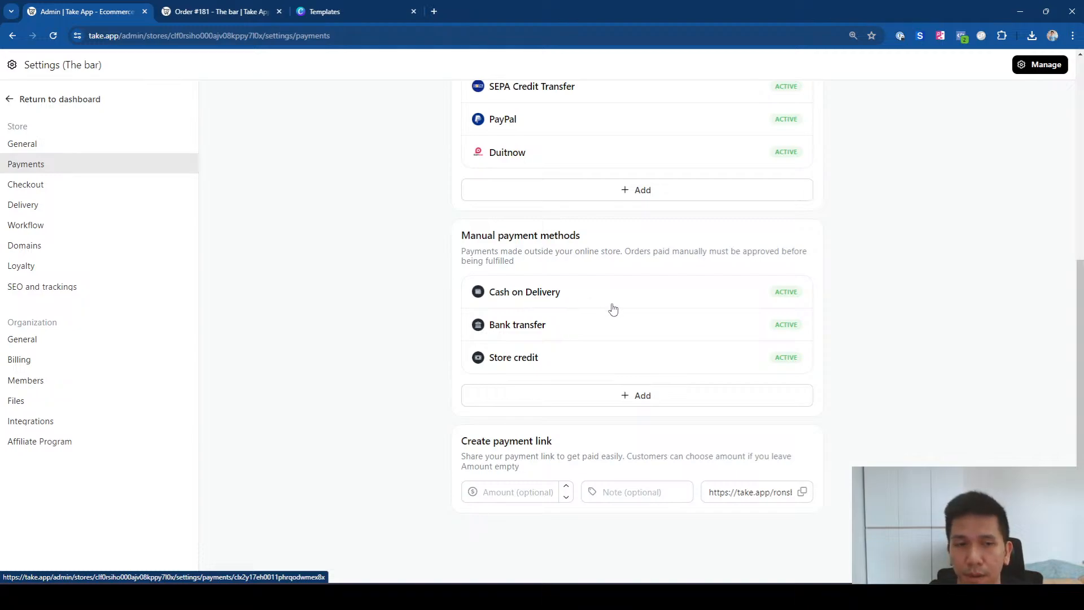
# Step: Add a new manual payment method of type Cash on Delivery
pyautogui.click(627, 396)
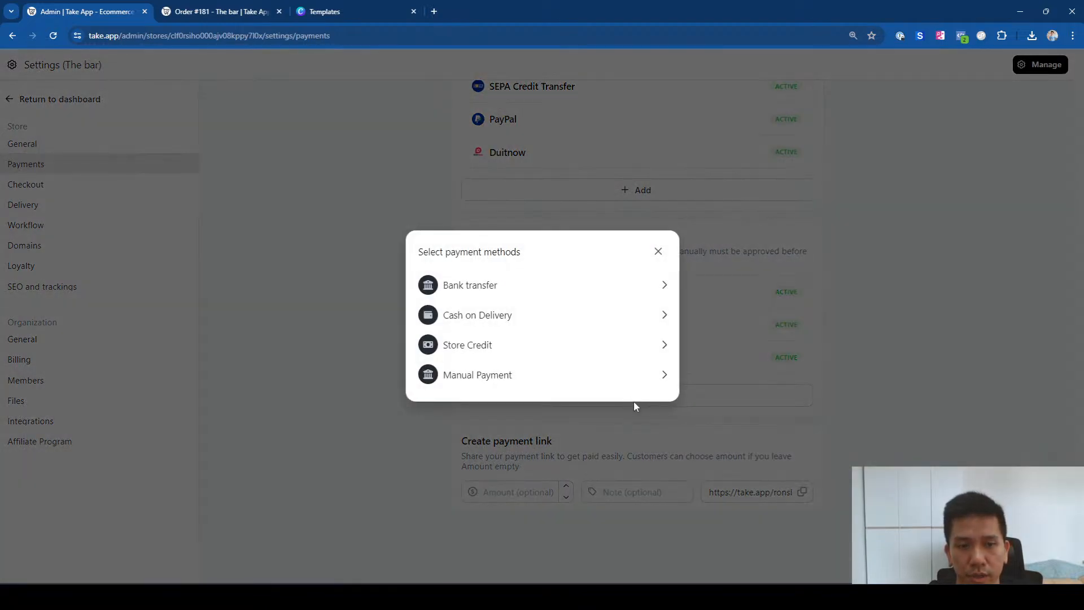
pyautogui.click(502, 316)
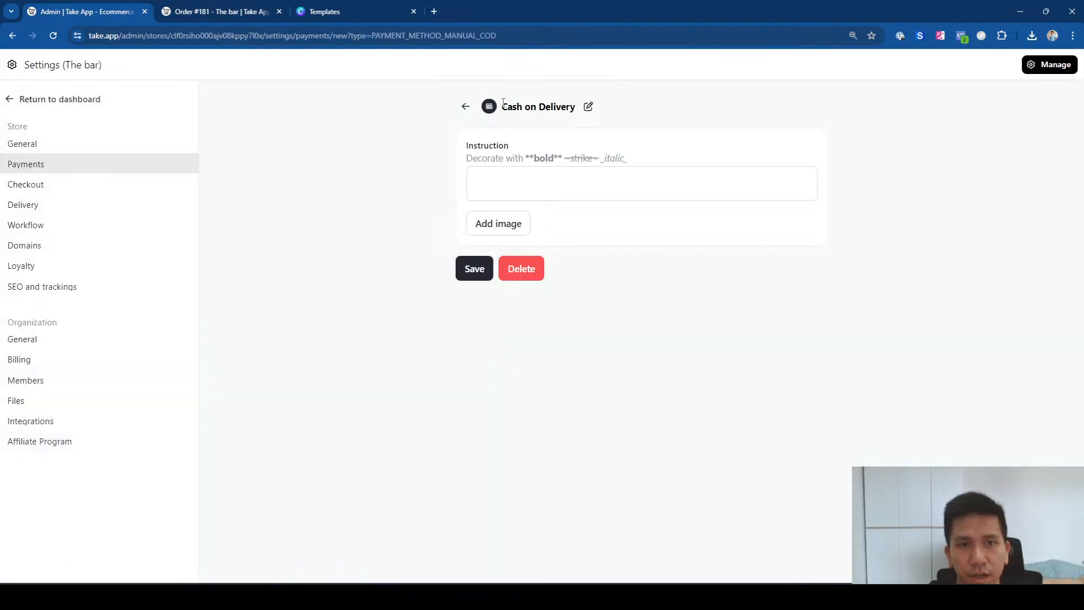
pyautogui.moveTo(502, 105); pyautogui.dragTo(581, 118)
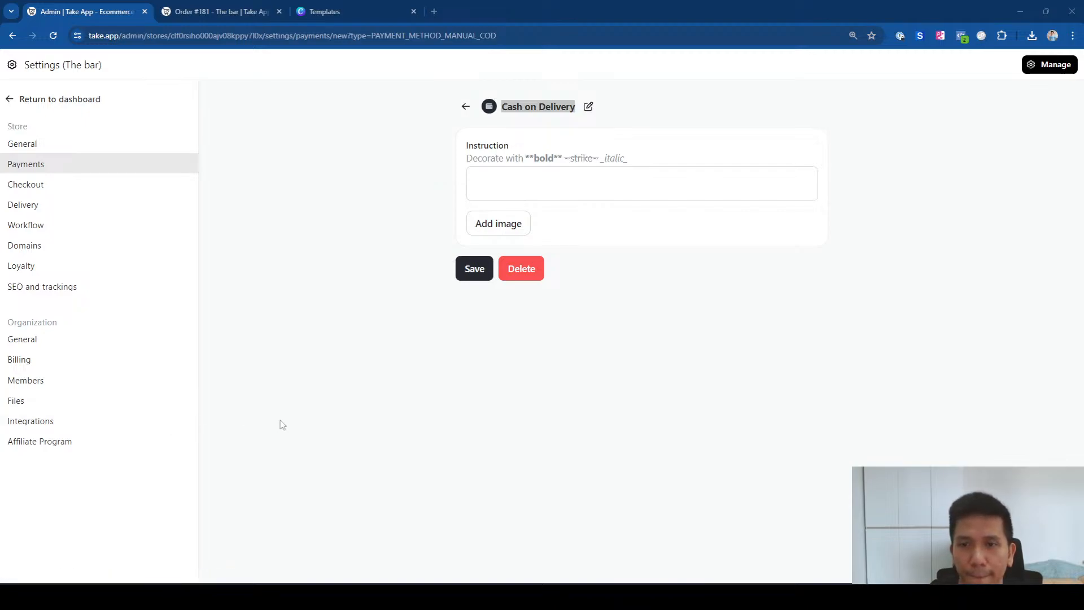
# Step: Enter the instruction 'Ensure you have the exact amount ready upon delivery', fixing the 'amomunt' typo
pyautogui.click(545, 172)
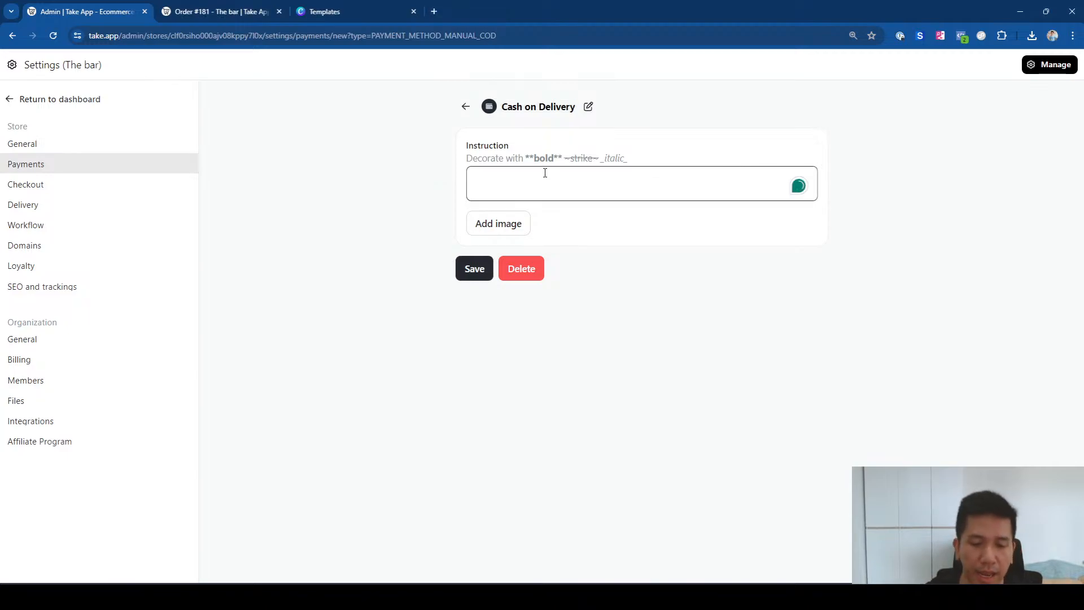
pyautogui.write('Ensure you ')
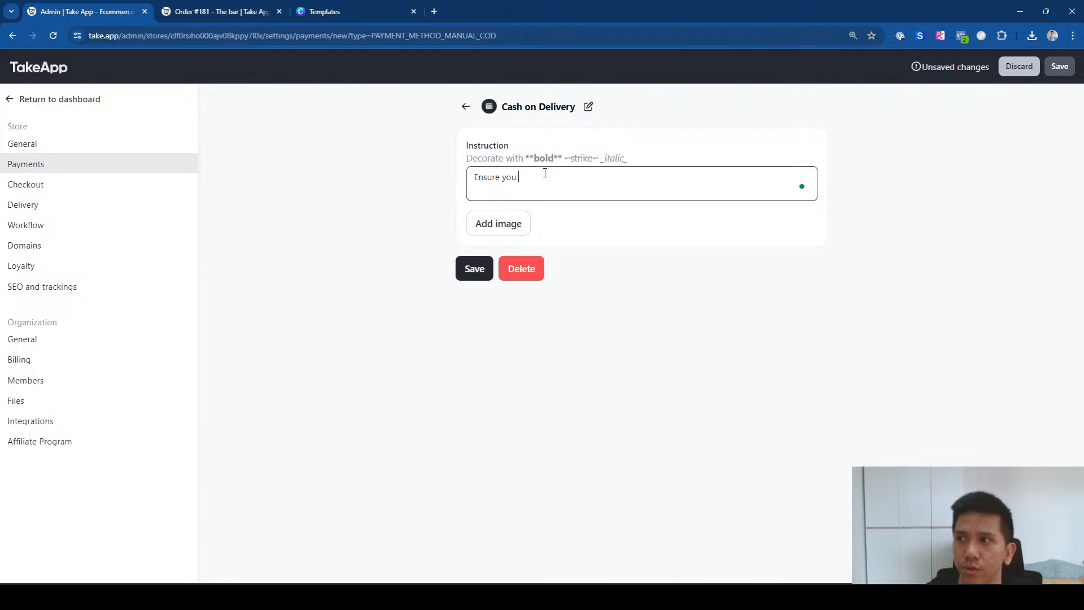
pyautogui.write('have the e')
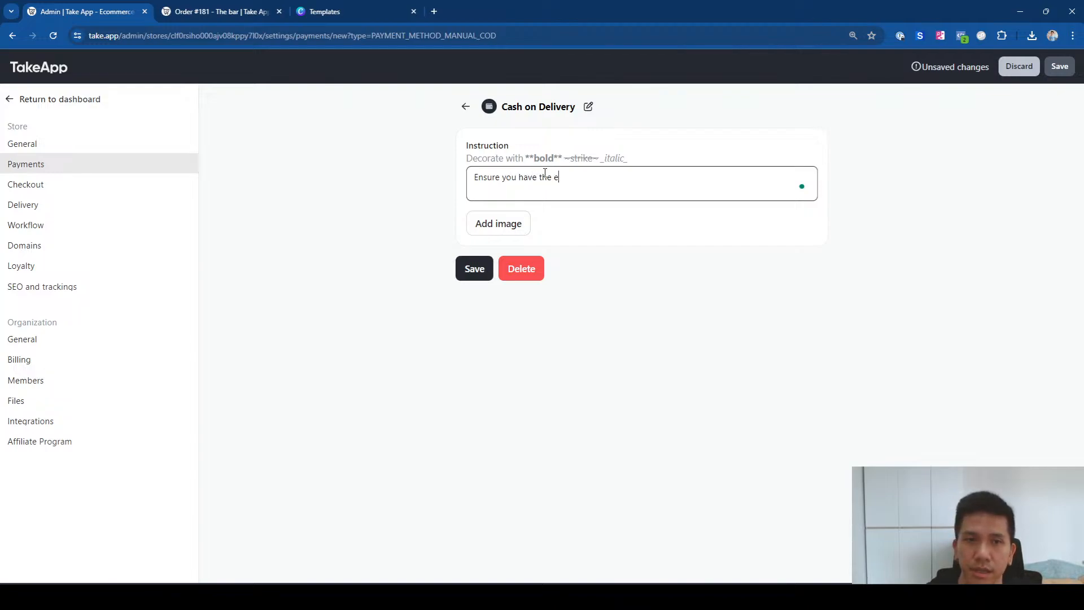
pyautogui.write('xact amomunt ')
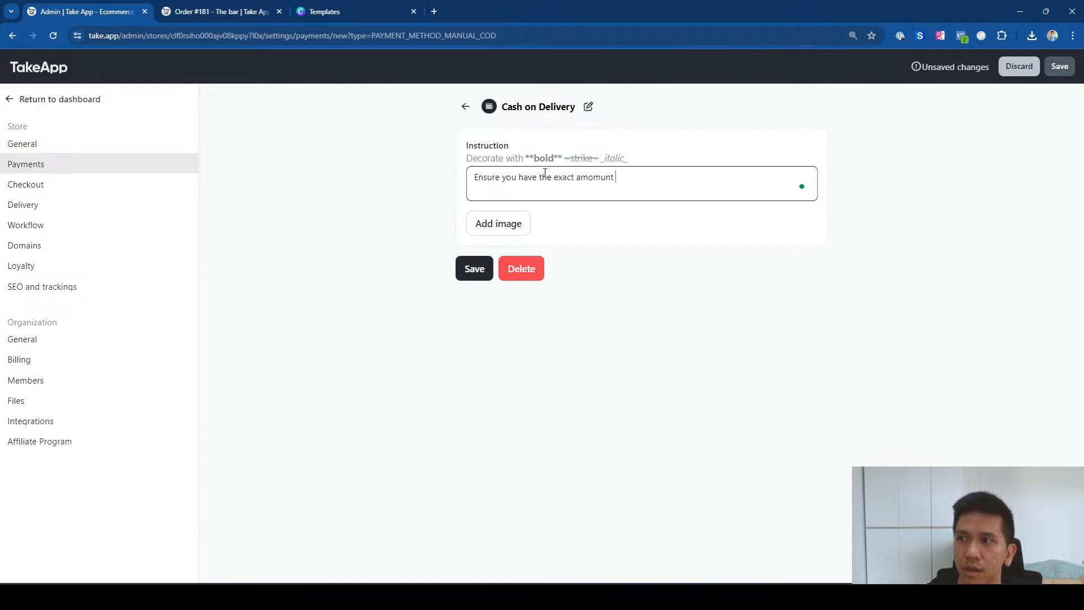
pyautogui.write('ready upon delivery')
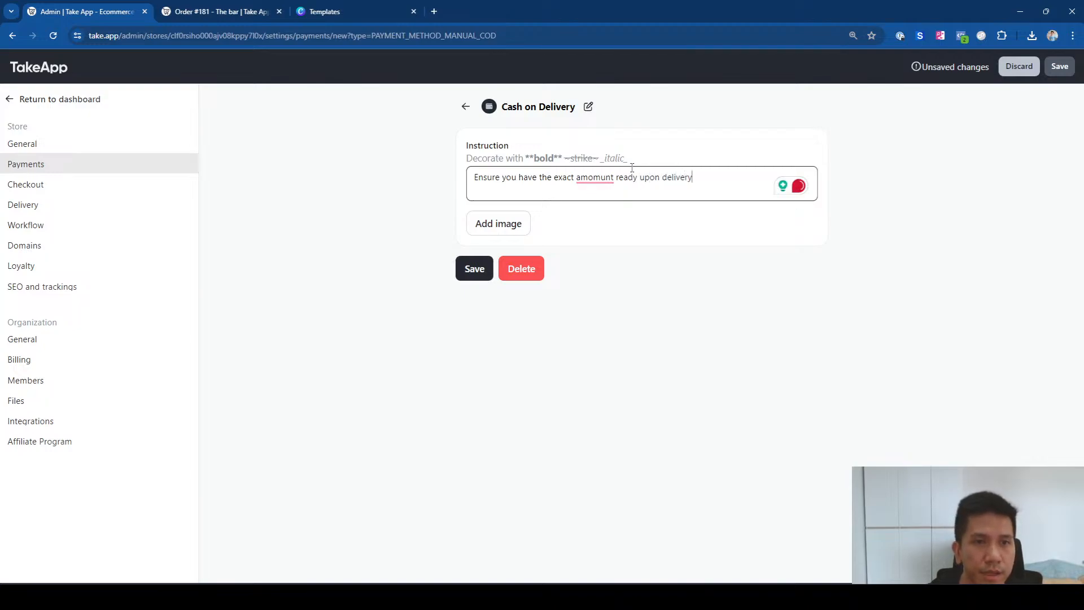
pyautogui.moveTo(600, 177)
pyautogui.press('BackSpace')
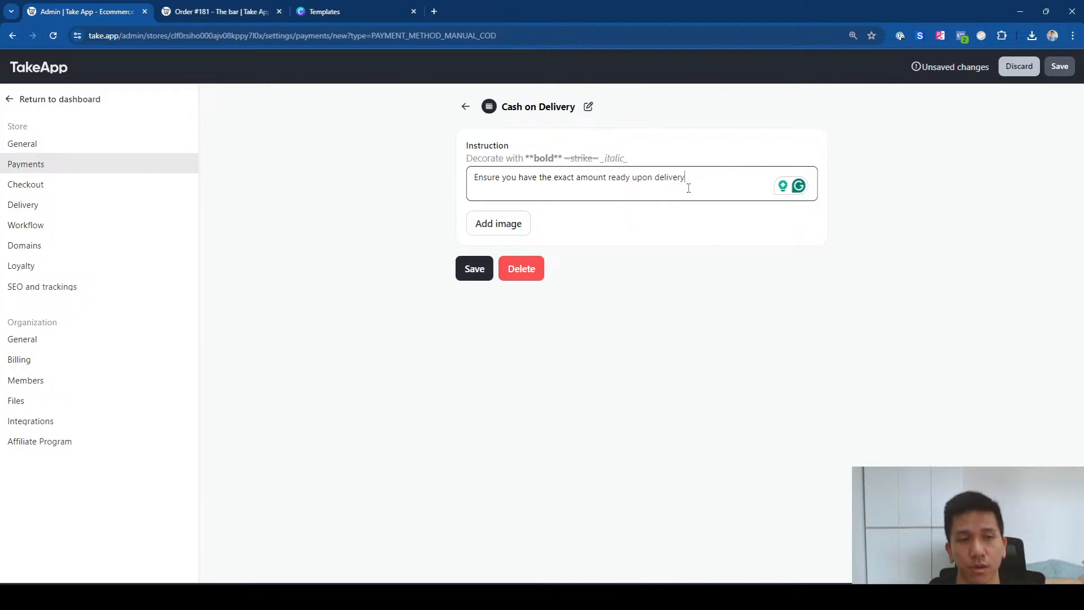
# Step: Upload the 'COD illustration' image to the Cash on Delivery method and save it
pyautogui.click(504, 226)
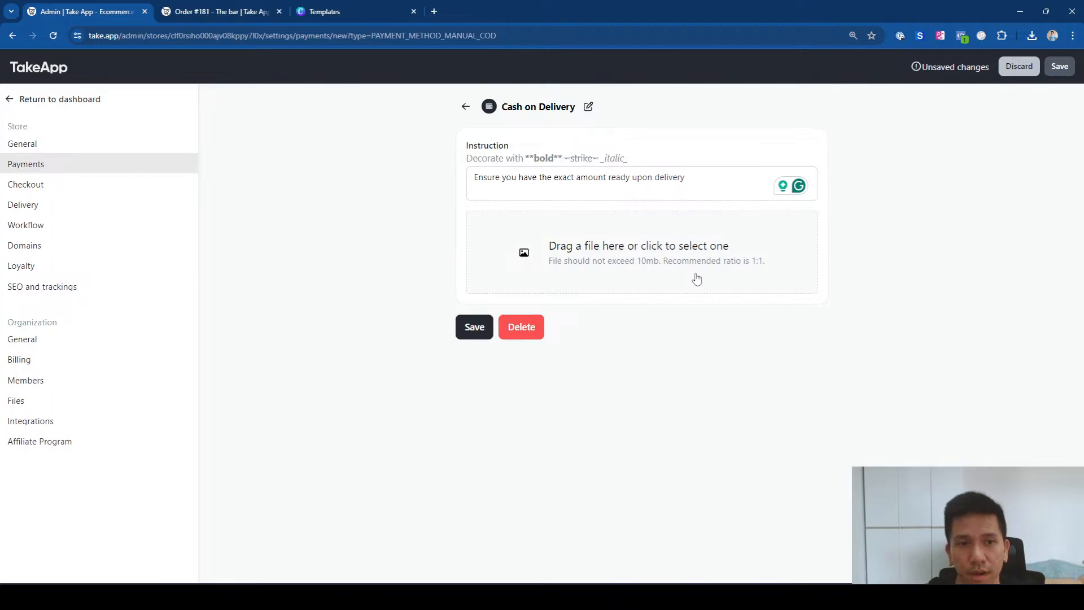
pyautogui.click(652, 251)
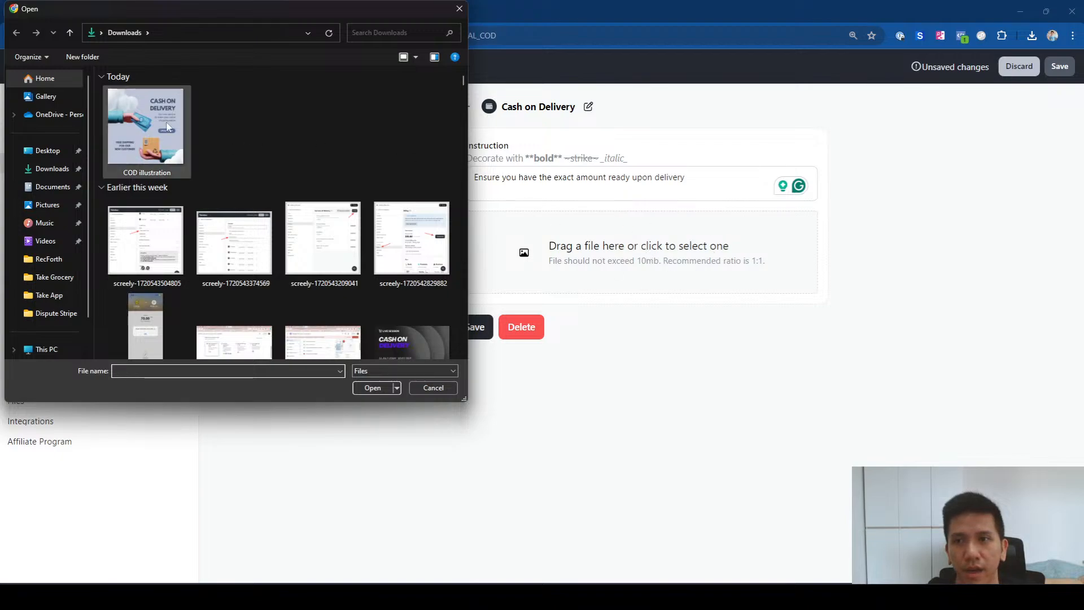
pyautogui.click(142, 146)
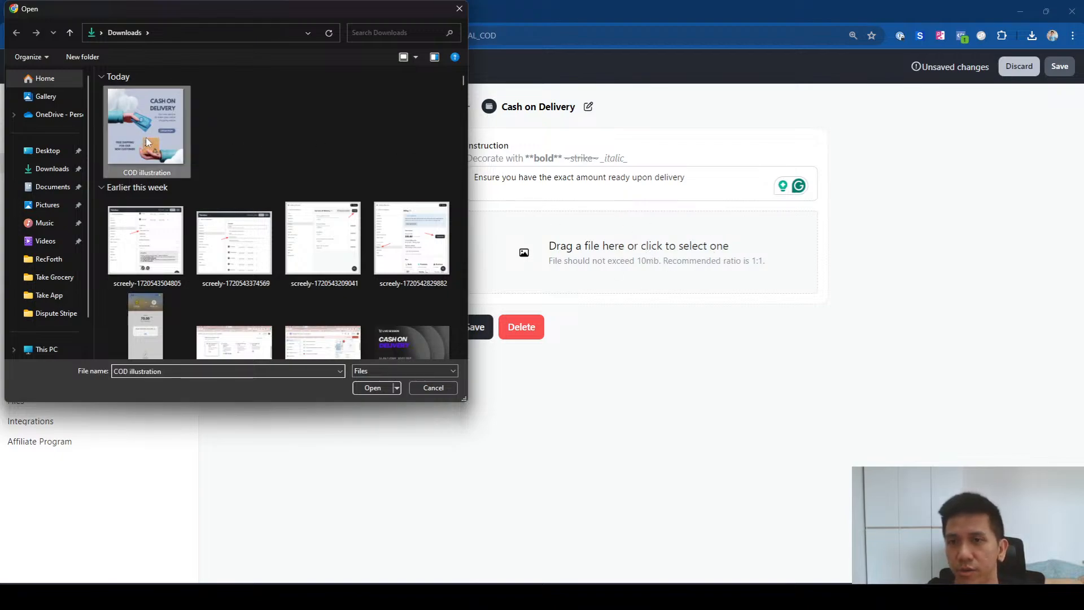
pyautogui.click(373, 388)
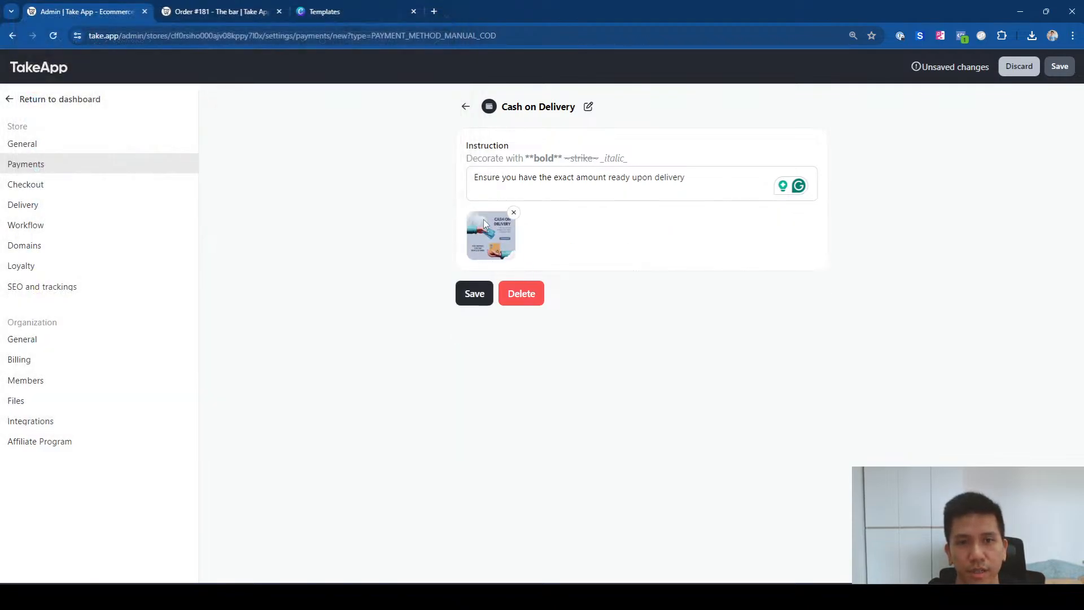
pyautogui.click(463, 294)
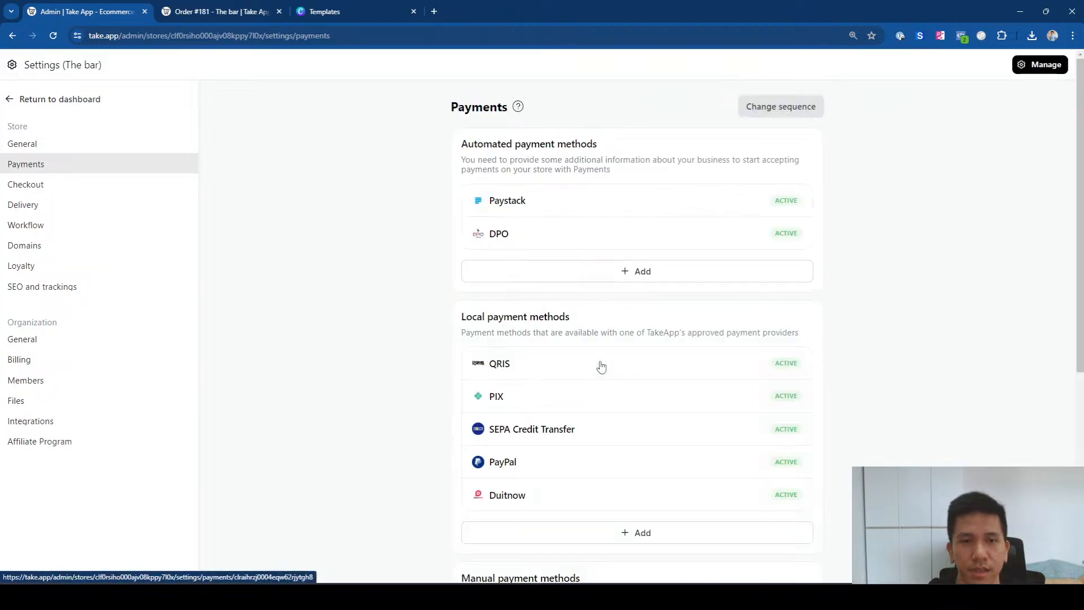
# Step: Delete the original Cash on Delivery payment method
pyautogui.scroll(-4, 700, 398)
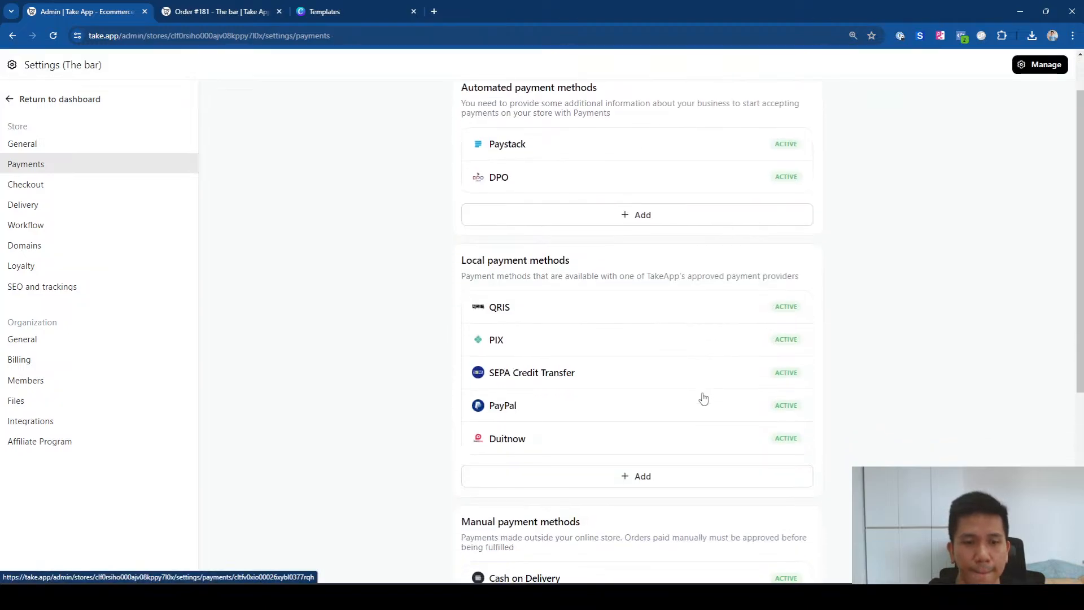
pyautogui.click(655, 417)
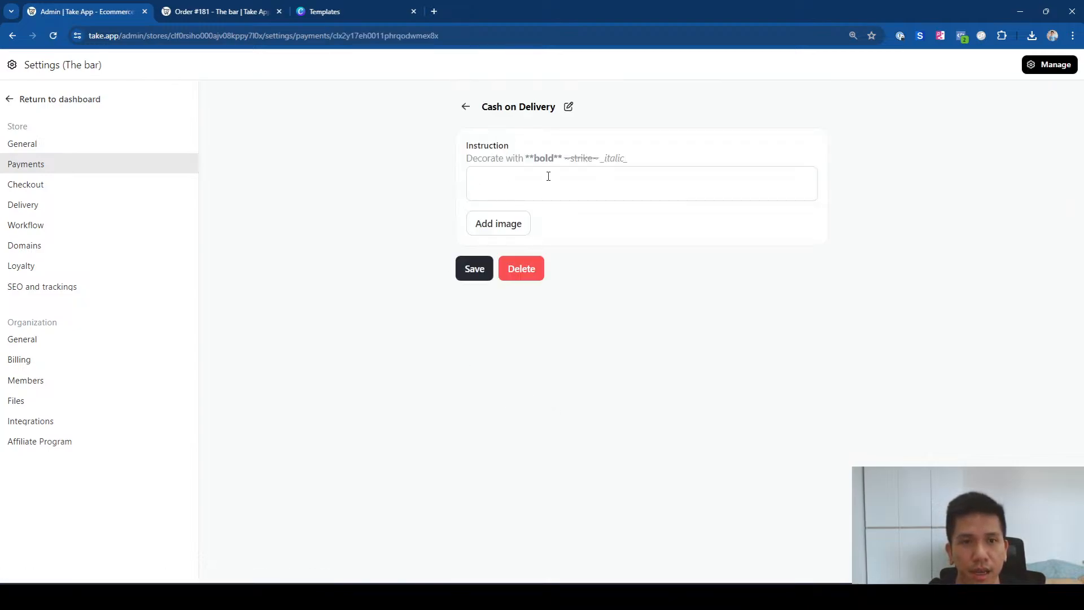
pyautogui.click(521, 274)
pyautogui.click(591, 110)
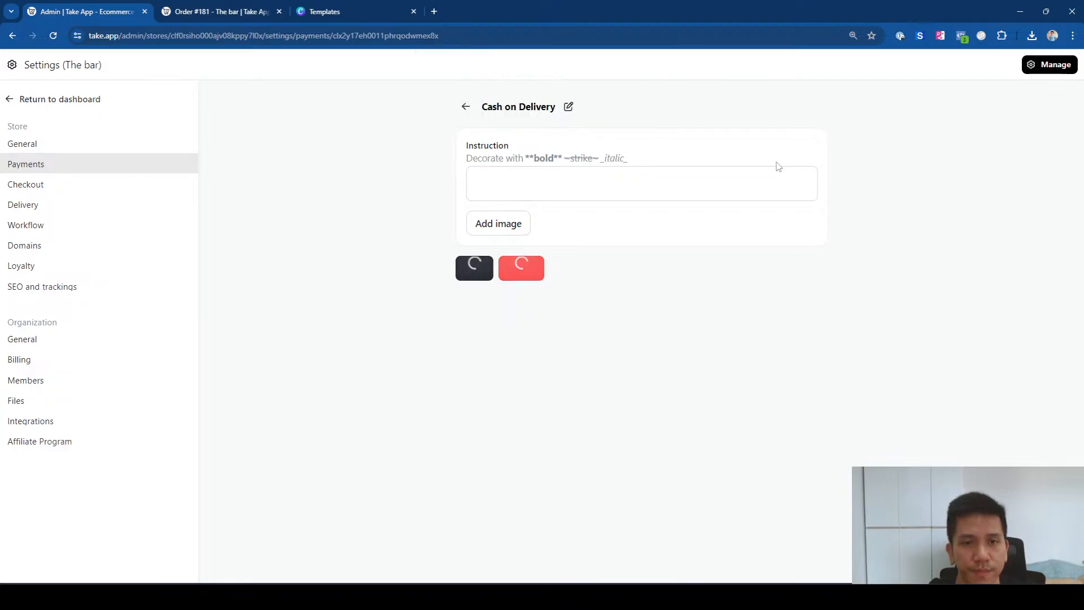
# Step: Move Cash on Delivery to the top of the payment method sequence and save
pyautogui.scroll(-4, 983, 305)
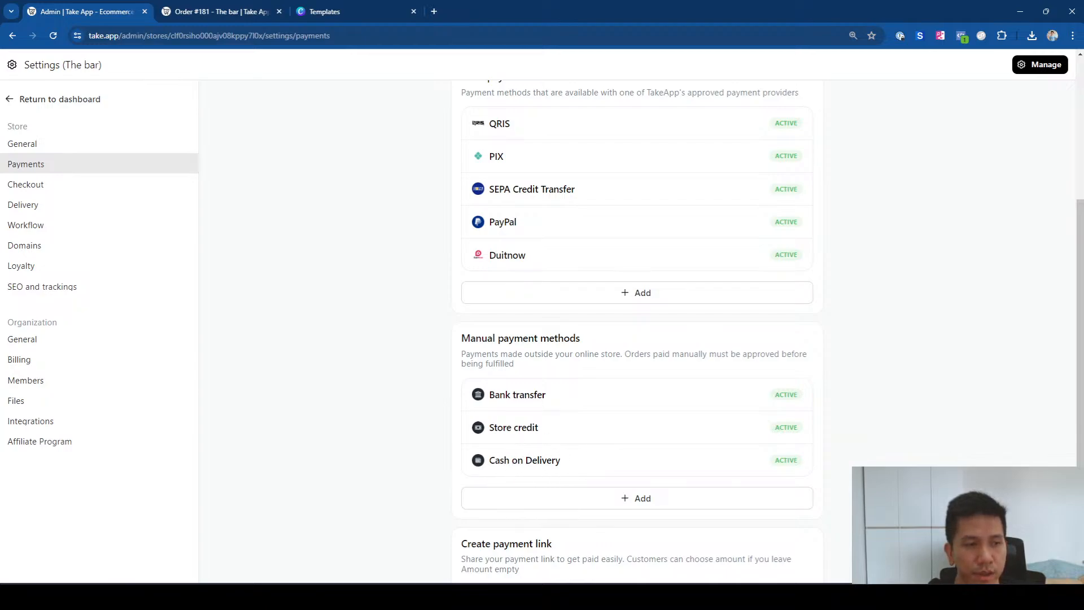
pyautogui.scroll(5, 819, 282)
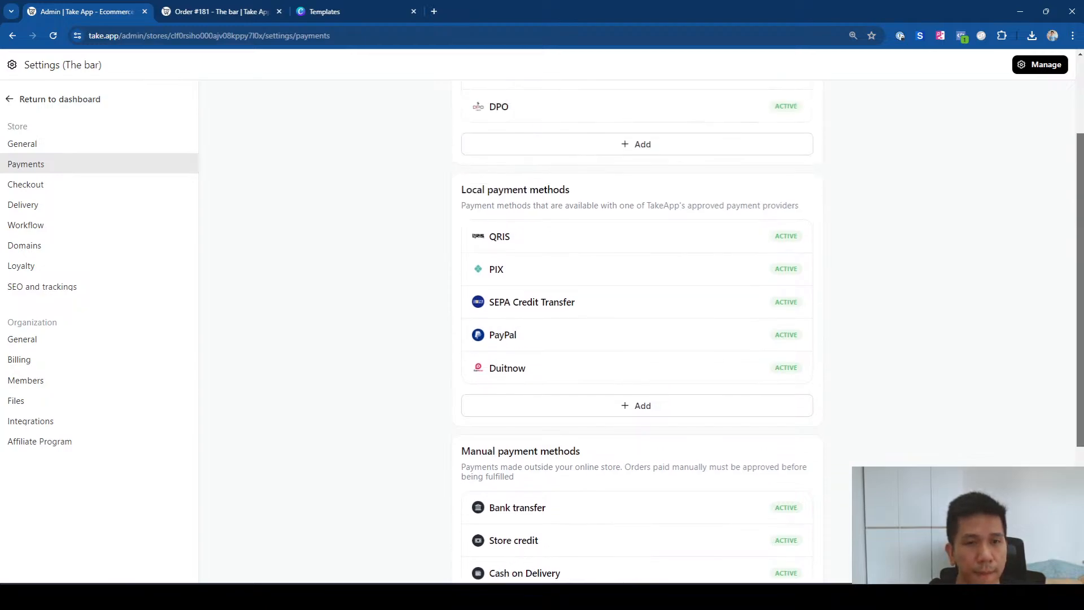
pyautogui.click(781, 107)
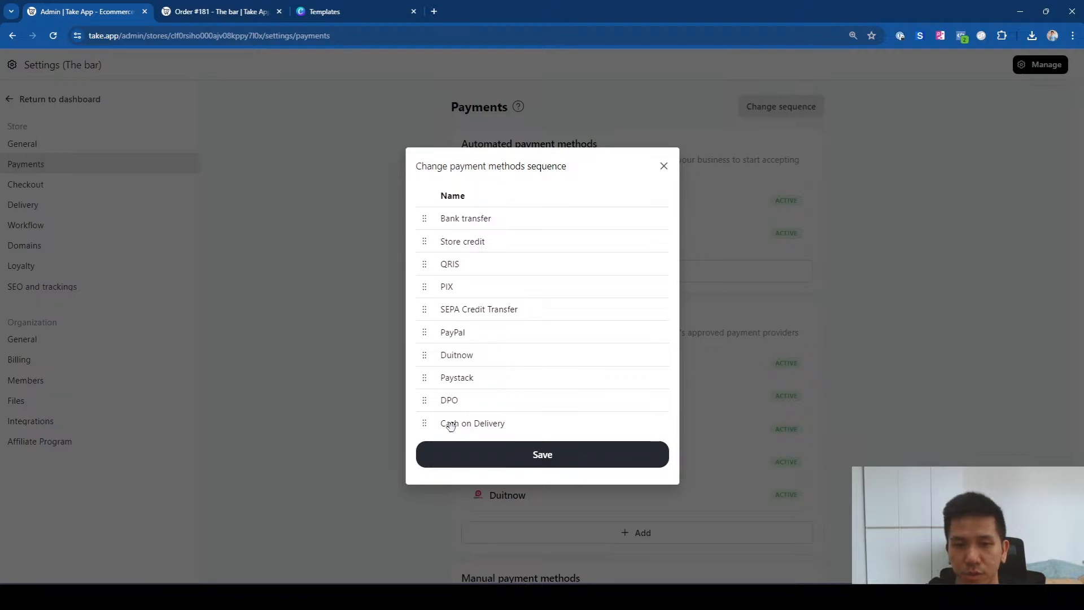
pyautogui.moveTo(454, 424); pyautogui.dragTo(443, 216)
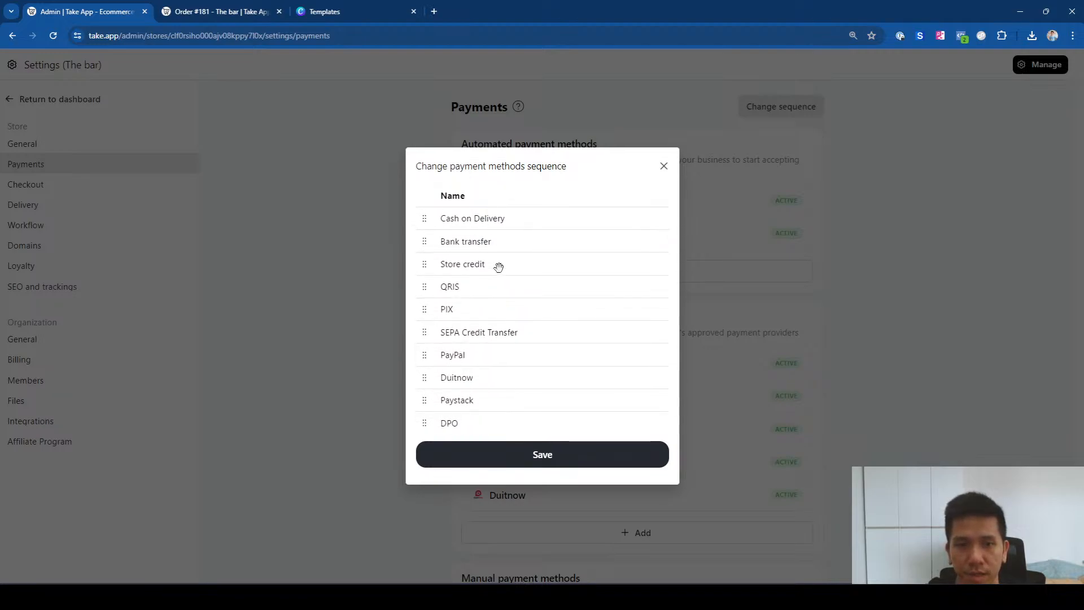
pyautogui.click(555, 462)
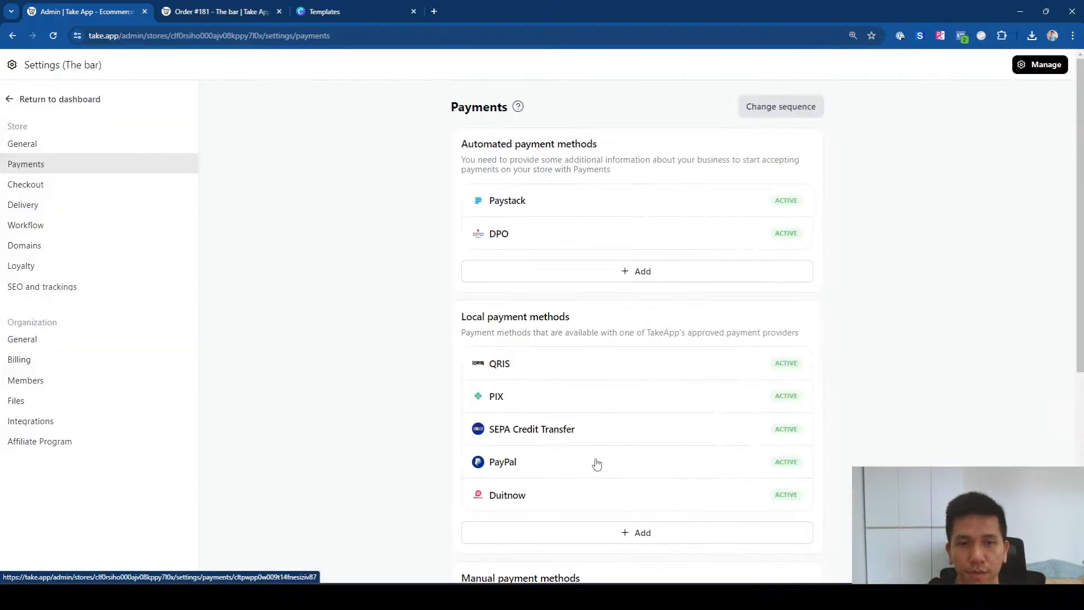
# Step: Open ronsbar.take.app in a new tab, add 3 Choco Milk to the cart and check out
pyautogui.click(435, 11)
pyautogui.write('ronsbar.take.app')
pyautogui.press('Return')
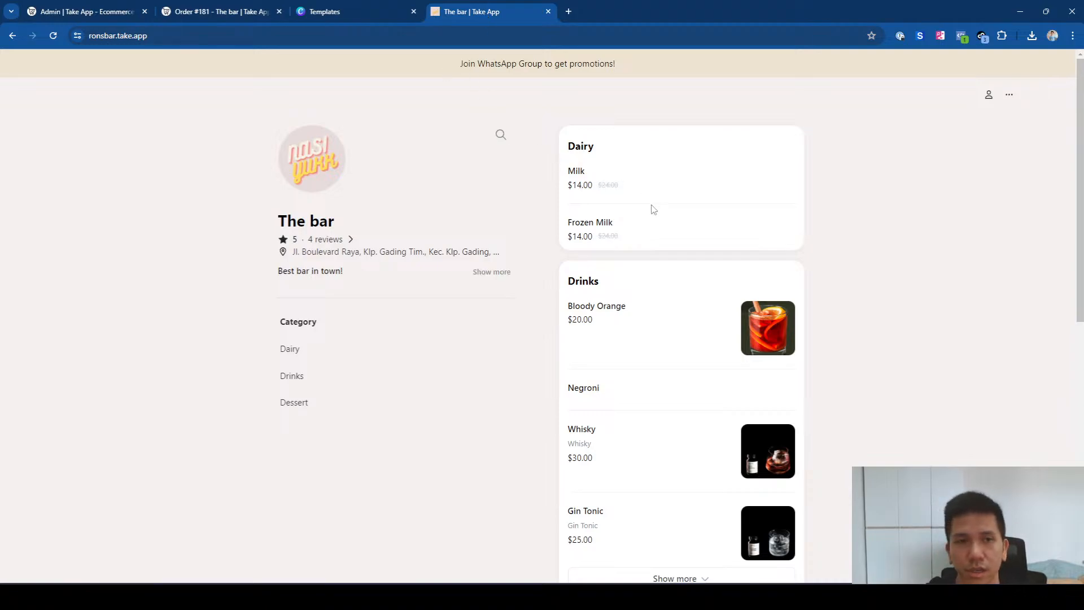
pyautogui.click(635, 188)
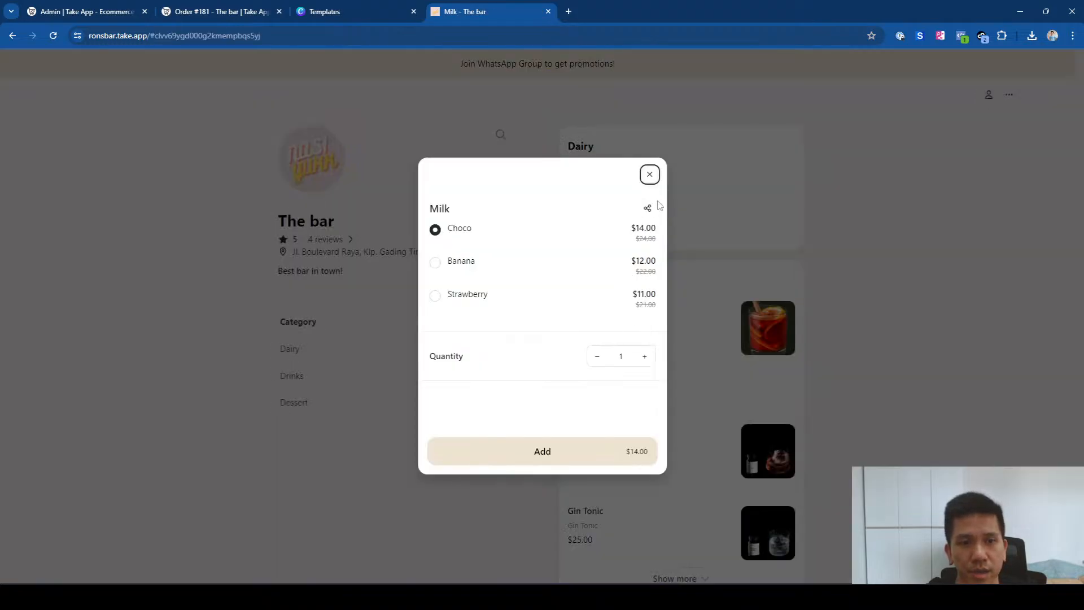
pyautogui.doubleClick(642, 356)
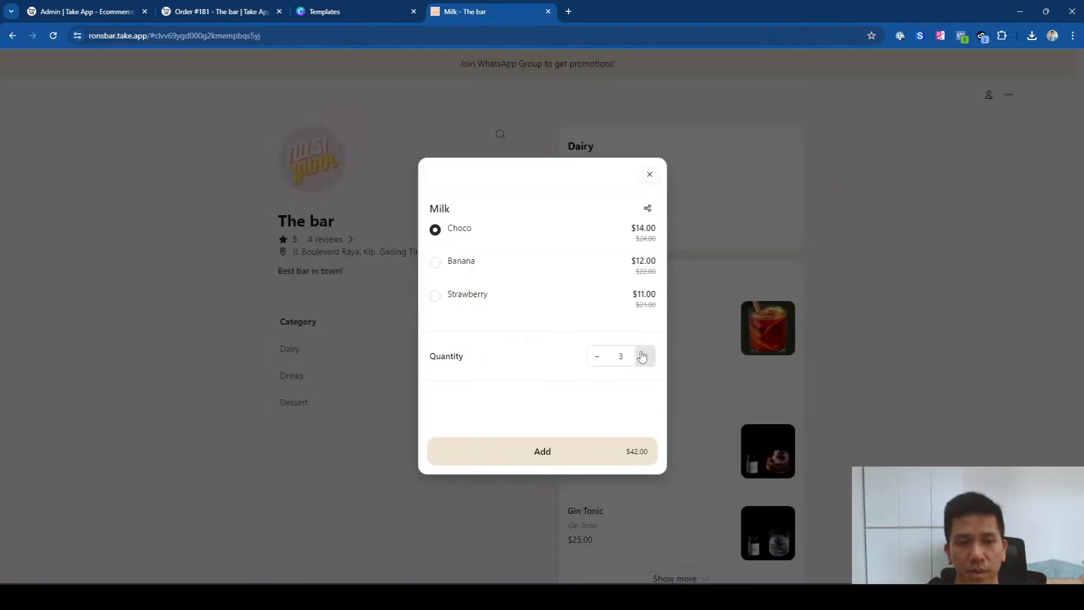
pyautogui.click(624, 440)
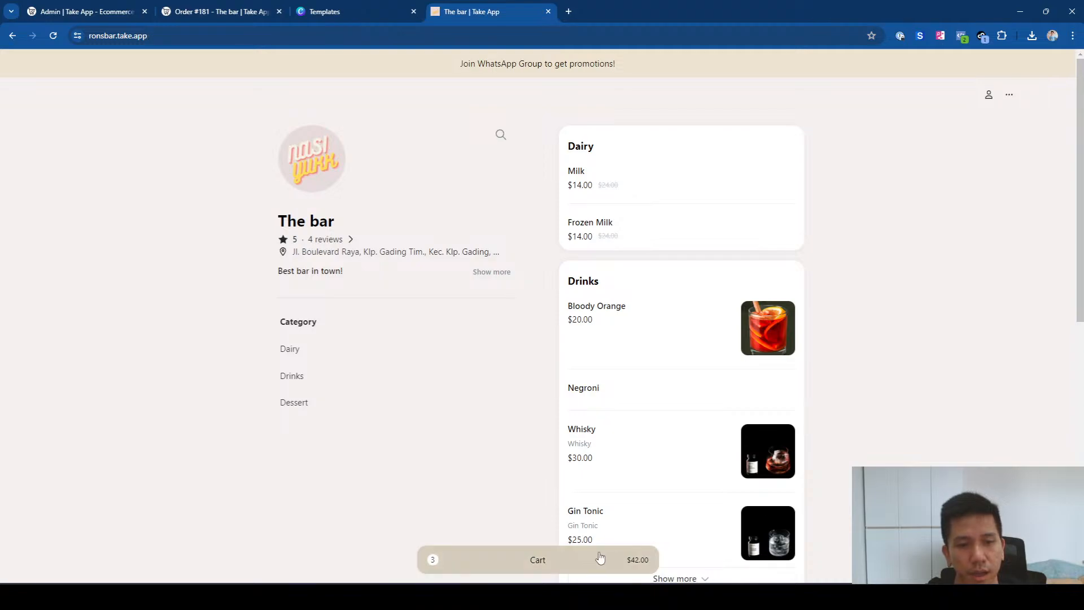
pyautogui.click(615, 559)
pyautogui.click(927, 559)
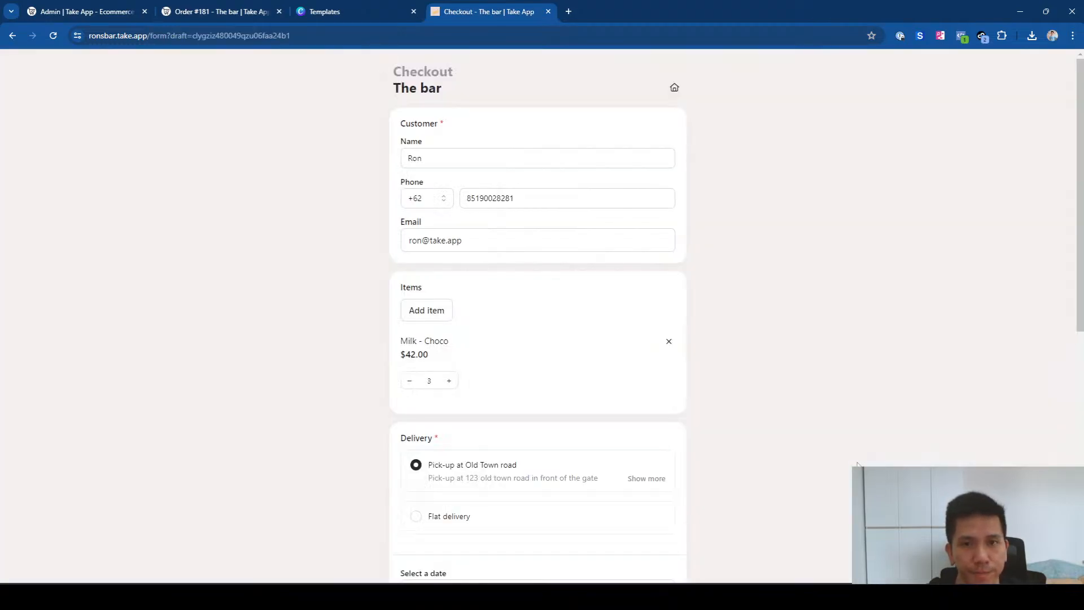
# Step: Review the customer details and choose Flat delivery instead of pick-up
pyautogui.moveTo(452, 164); pyautogui.dragTo(395, 165)
pyautogui.moveTo(522, 200); pyautogui.dragTo(451, 207)
pyautogui.moveTo(478, 243); pyautogui.dragTo(399, 247)
pyautogui.click(337, 341)
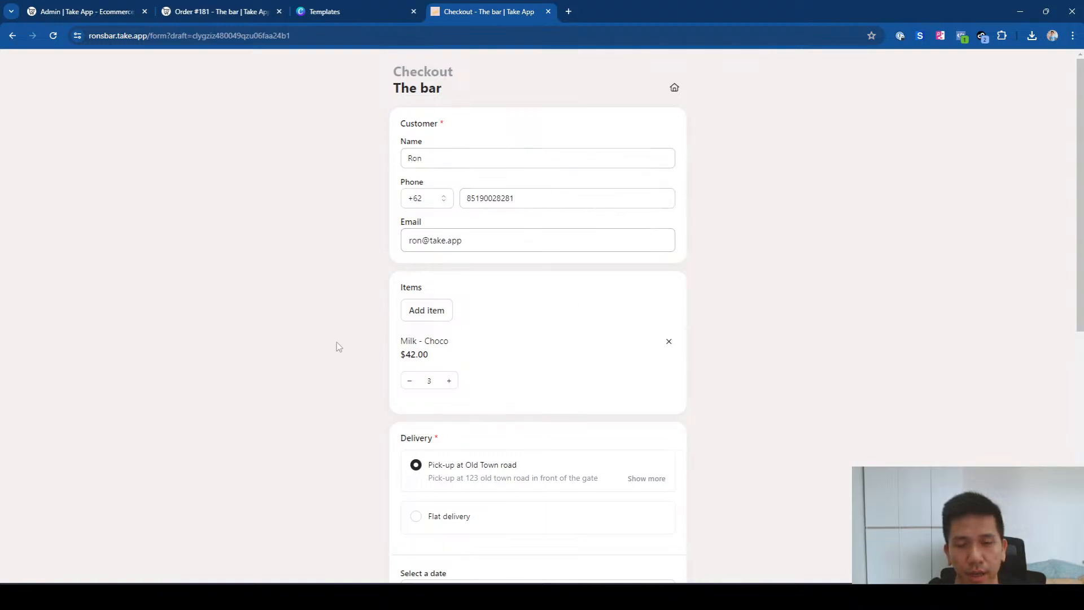
pyautogui.scroll(-3, 457, 344)
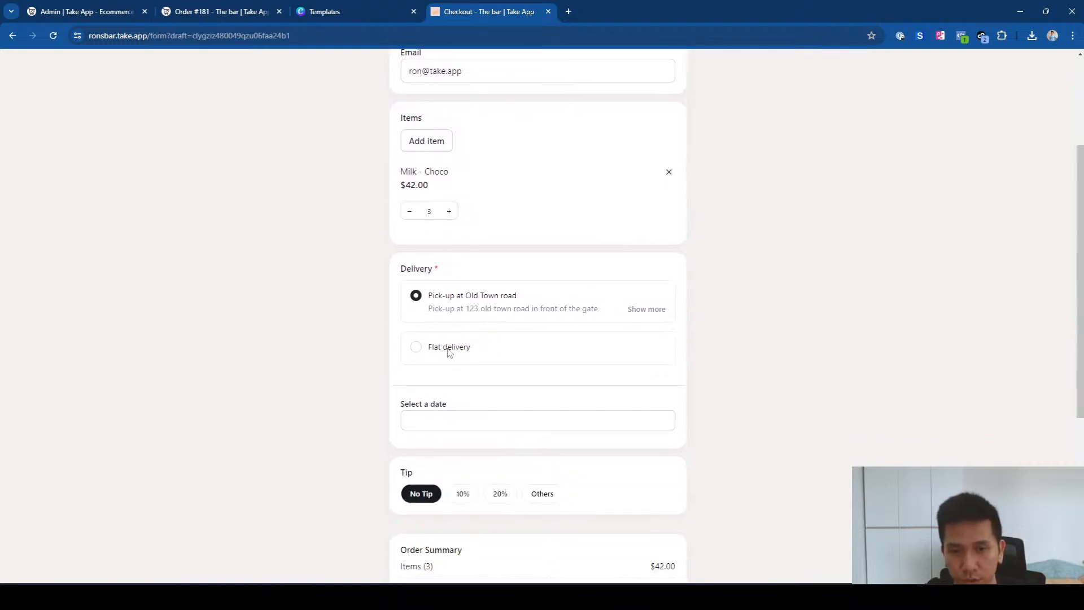
pyautogui.click(449, 349)
pyautogui.scroll(-3, 460, 368)
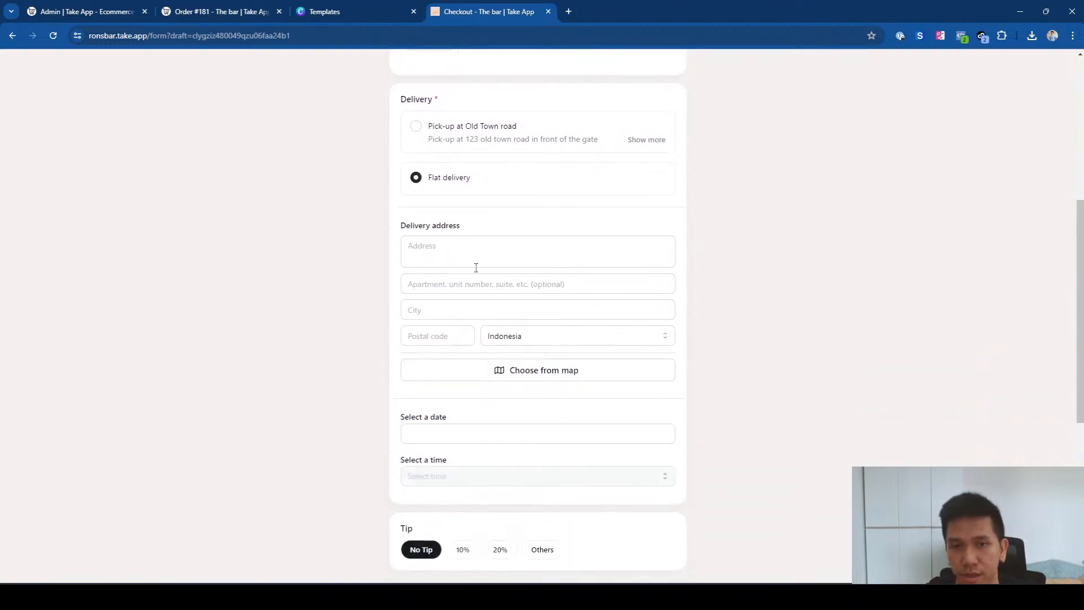
# Step: Fill the street, apartment, city and postal code fields with 'test' placeholder values
pyautogui.click(477, 268)
pyautogui.write('test')
pyautogui.click(465, 283)
pyautogui.write('test')
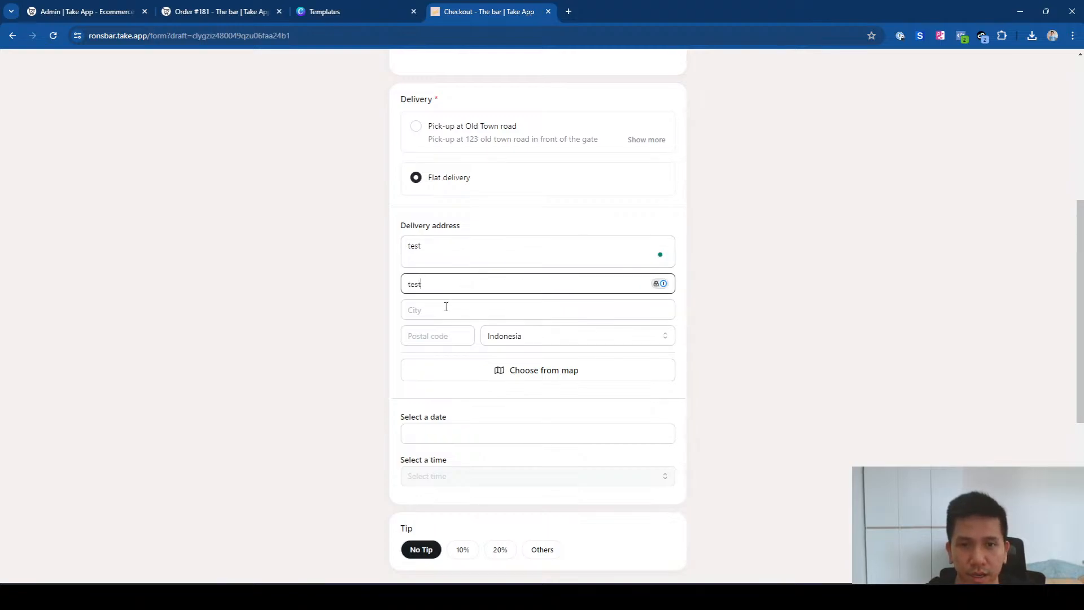
pyautogui.click(446, 306)
pyautogui.write('test')
pyautogui.click(442, 335)
pyautogui.write('TEST')
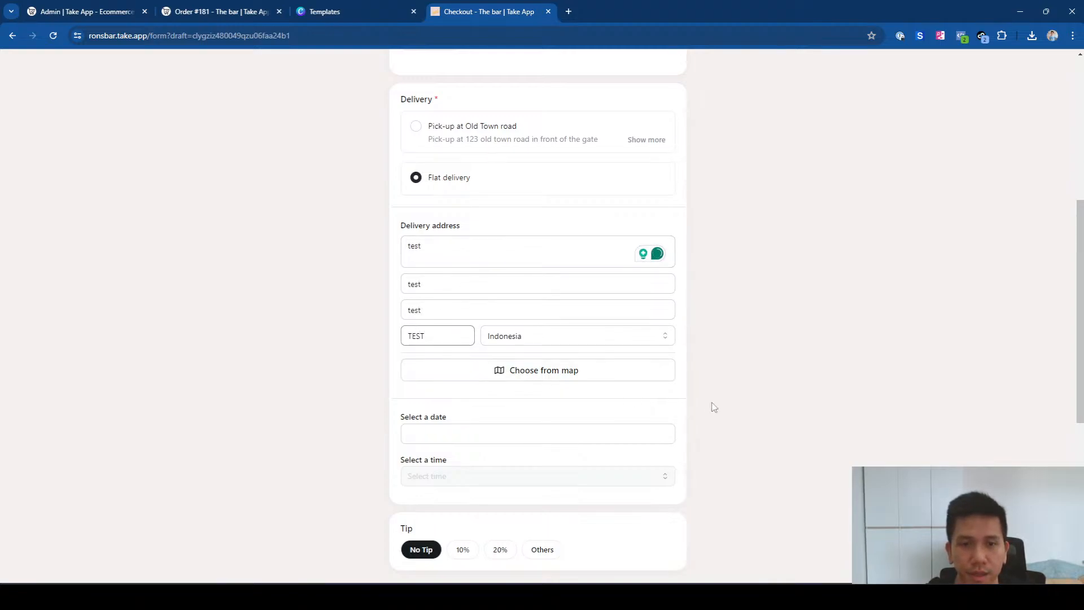
# Step: Set delivery to July 11 at 17:00, pin the map location, and continue to payment
pyautogui.click(557, 433)
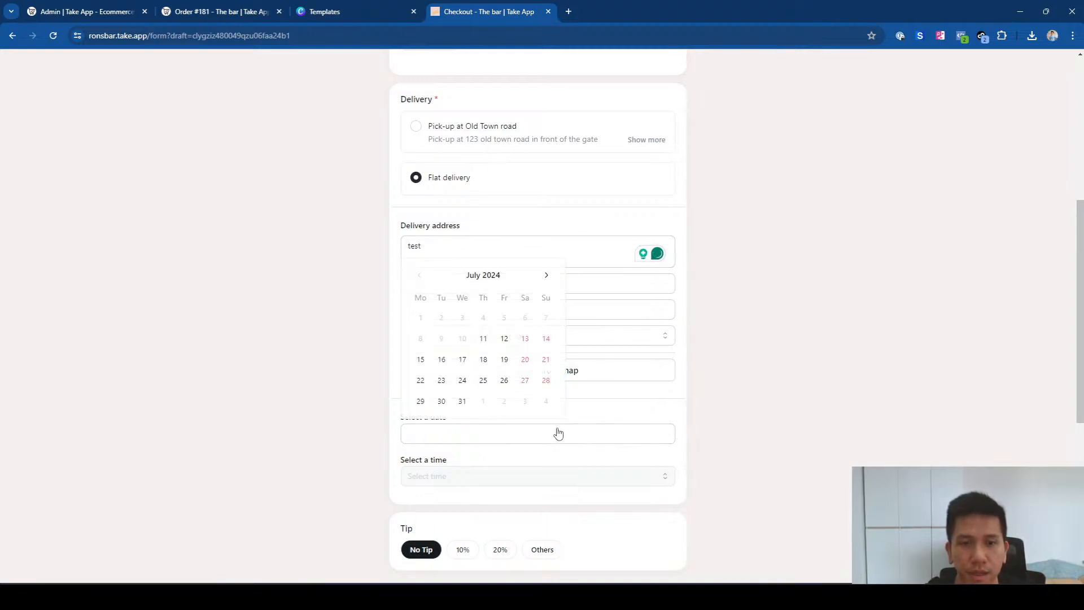
pyautogui.click(484, 342)
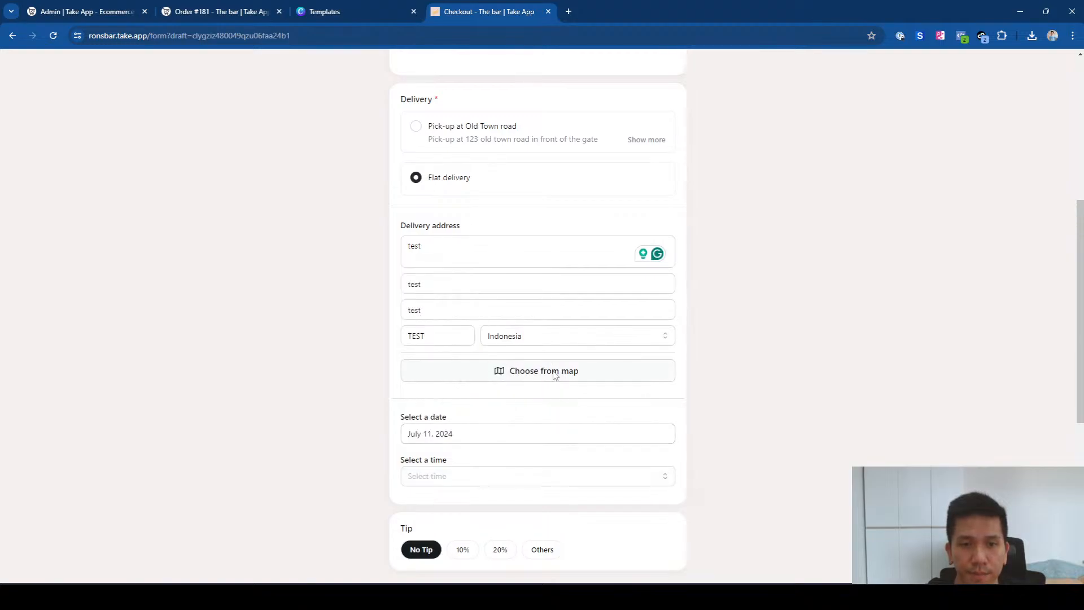
pyautogui.click(554, 374)
pyautogui.click(552, 484)
pyautogui.scroll(-4, 581, 423)
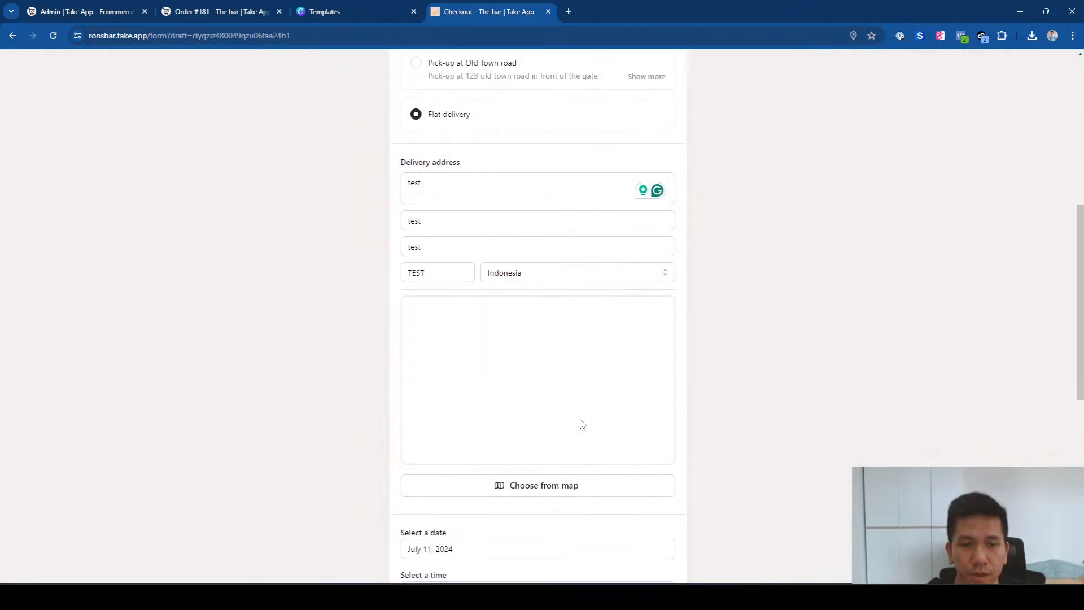
pyautogui.scroll(-1, 525, 339)
pyautogui.click(477, 374)
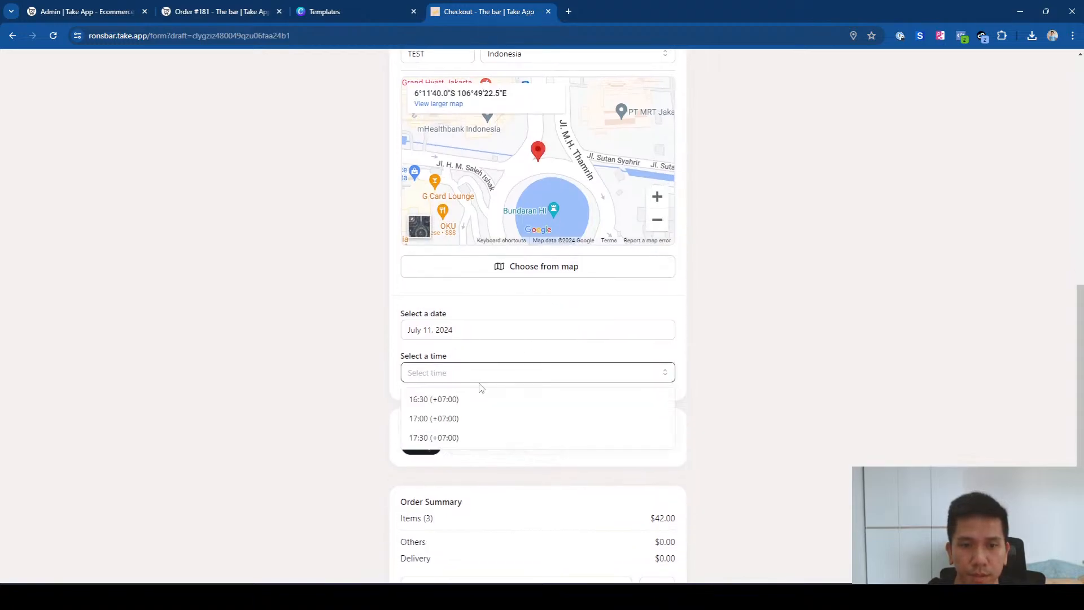
pyautogui.click(473, 415)
pyautogui.scroll(-5, 635, 429)
pyautogui.click(649, 466)
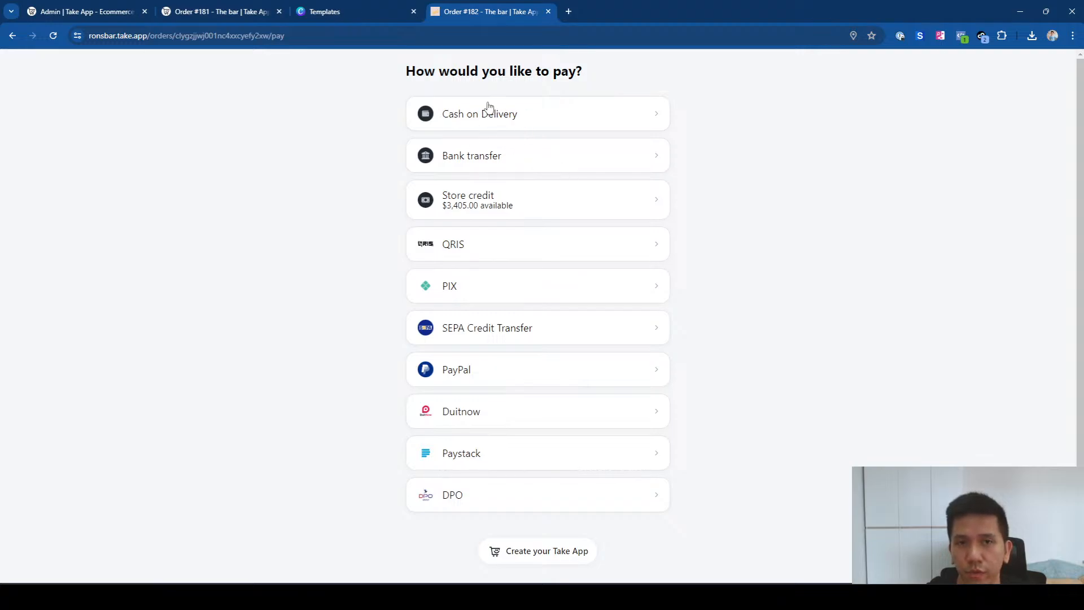
# Step: Choose Cash on Delivery for the $50.40 order, review its exact-amount instruction, and confirm
pyautogui.click(515, 115)
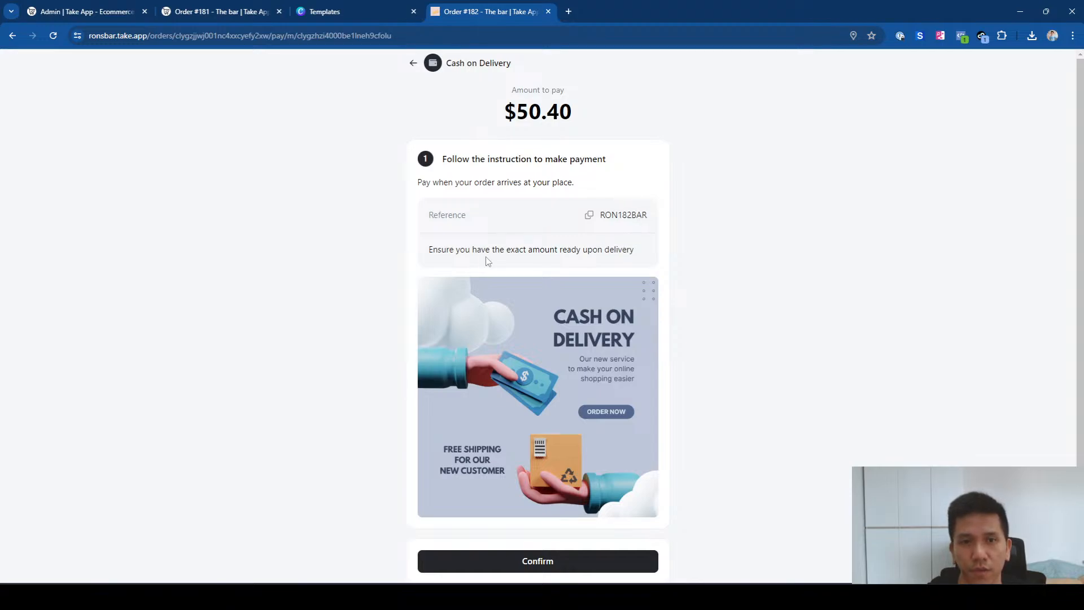
pyautogui.moveTo(431, 249); pyautogui.dragTo(639, 255)
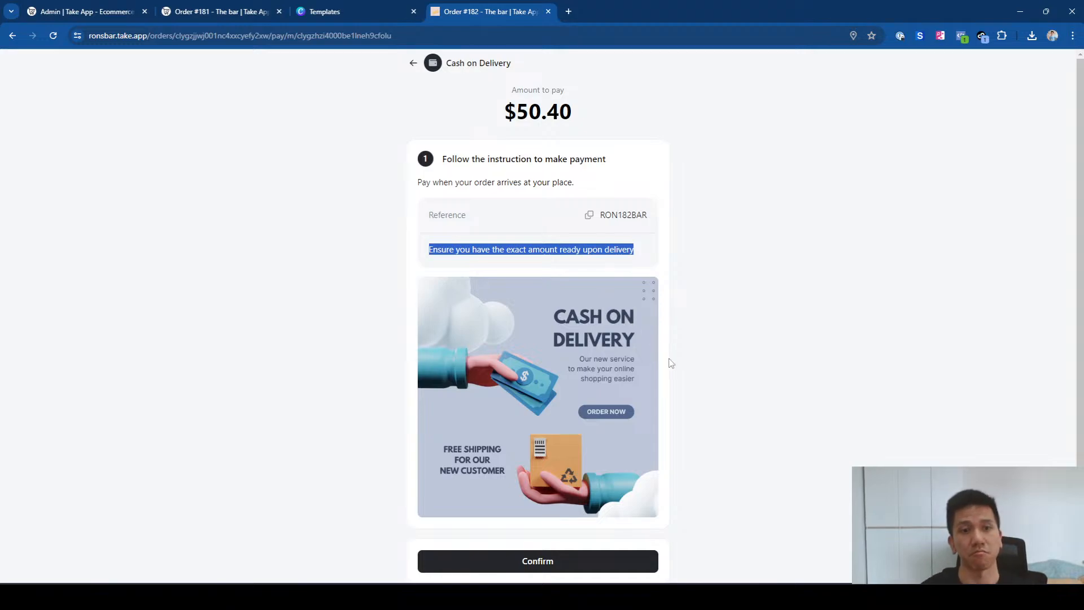
pyautogui.click(712, 314)
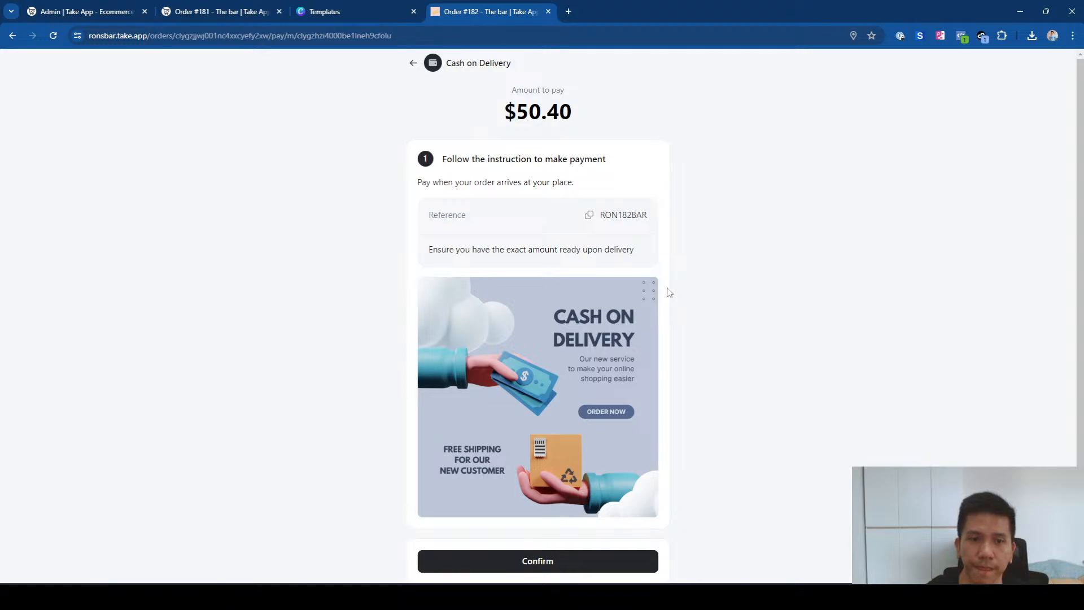
pyautogui.scroll(-1, 672, 291)
pyautogui.scroll(1, 683, 292)
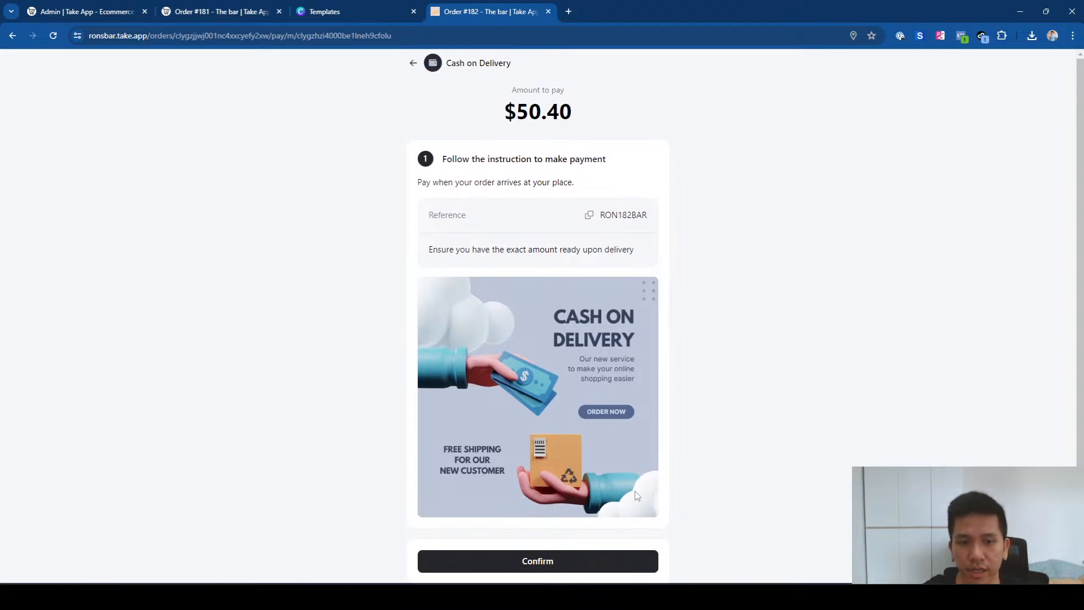
pyautogui.click(522, 566)
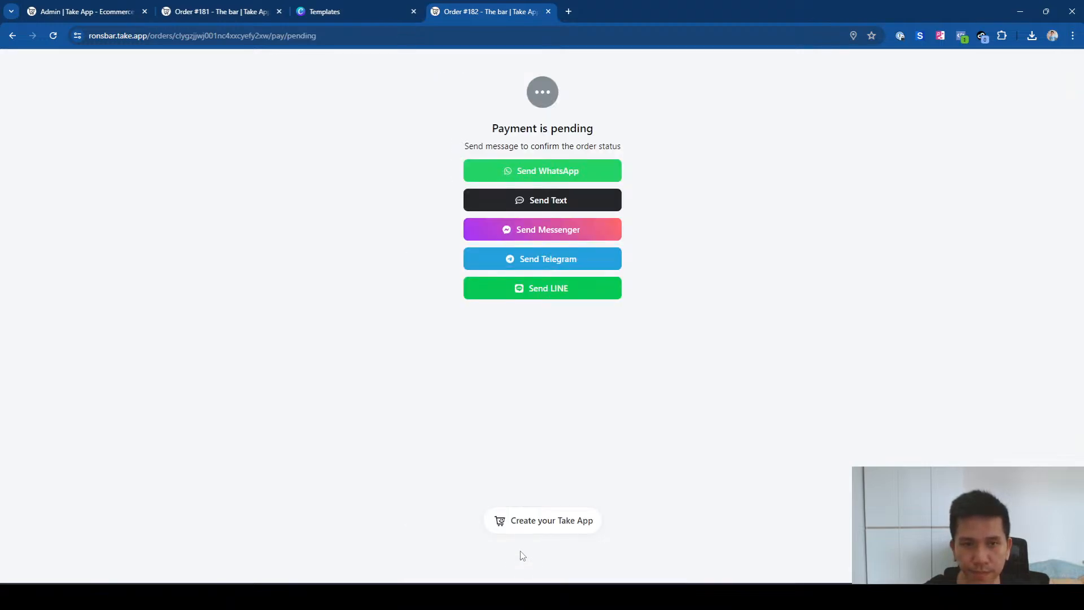
# Step: Share the order details to WhatsApp and send the pre-filled order message
pyautogui.click(553, 171)
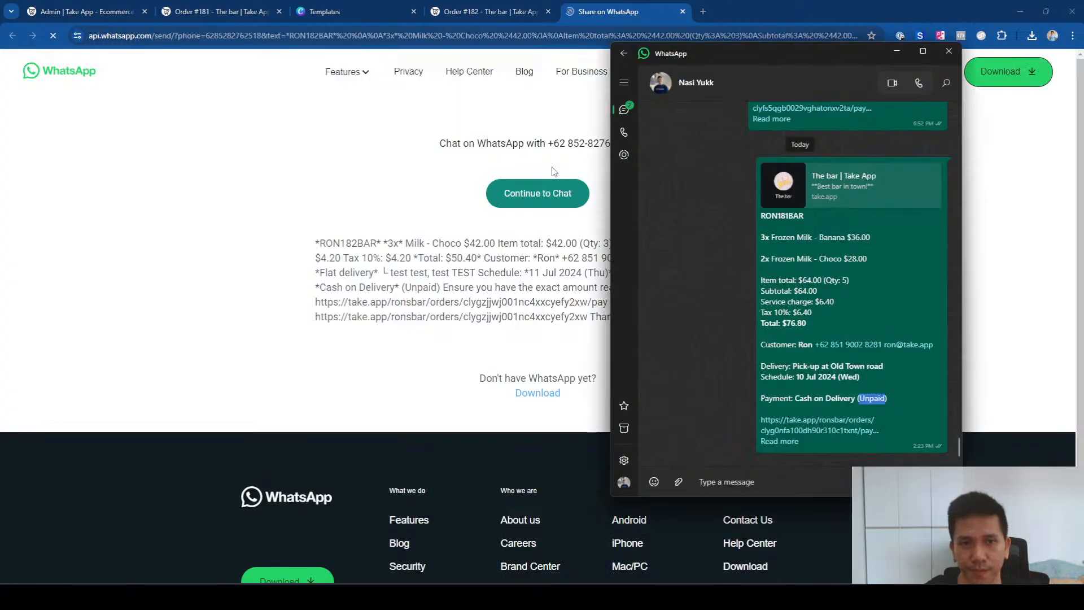
pyautogui.click(804, 476)
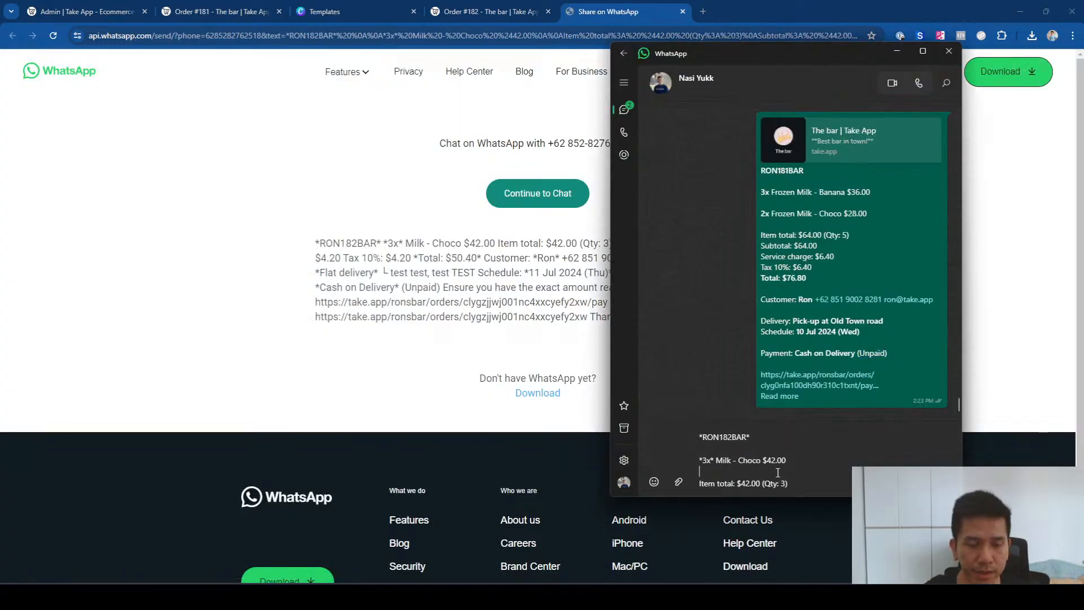
pyautogui.press('Return')
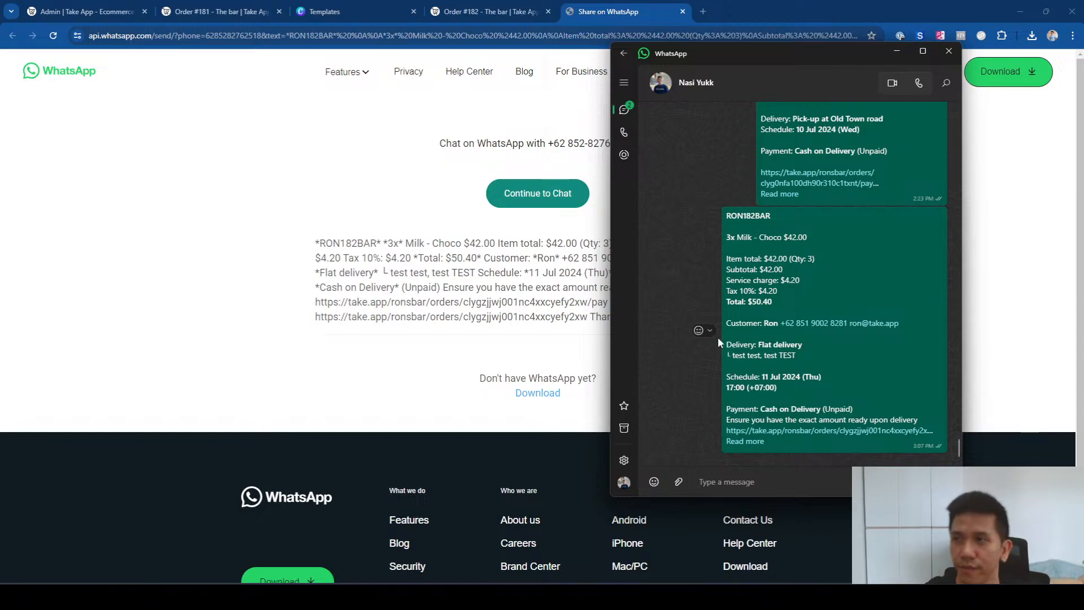
# Step: Read the sent message's payment and exact-amount lines, then bring the browser to the front
pyautogui.click(756, 442)
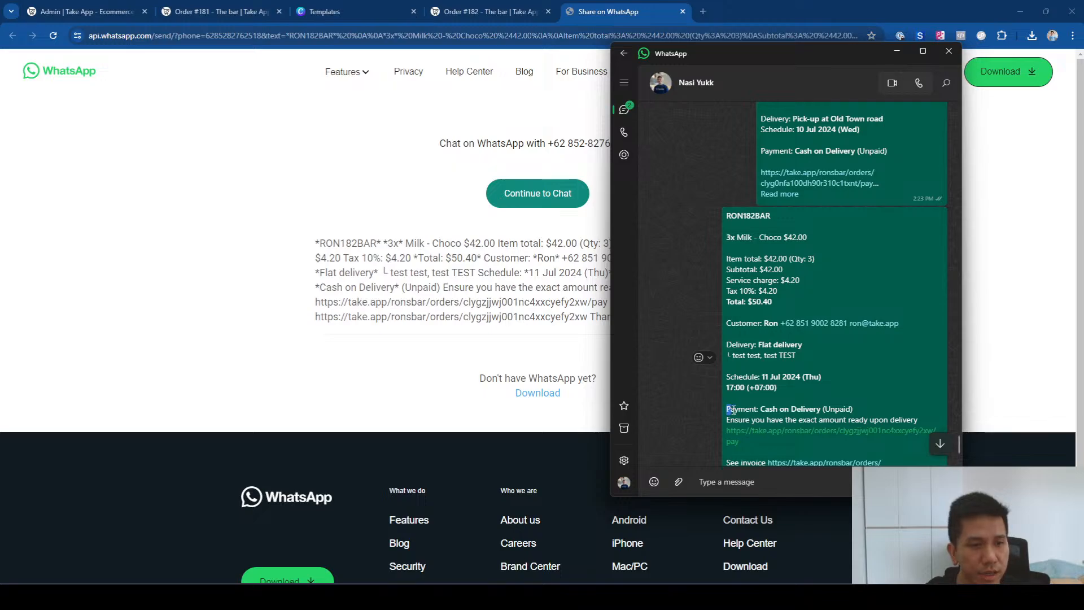
pyautogui.moveTo(730, 409); pyautogui.dragTo(861, 411)
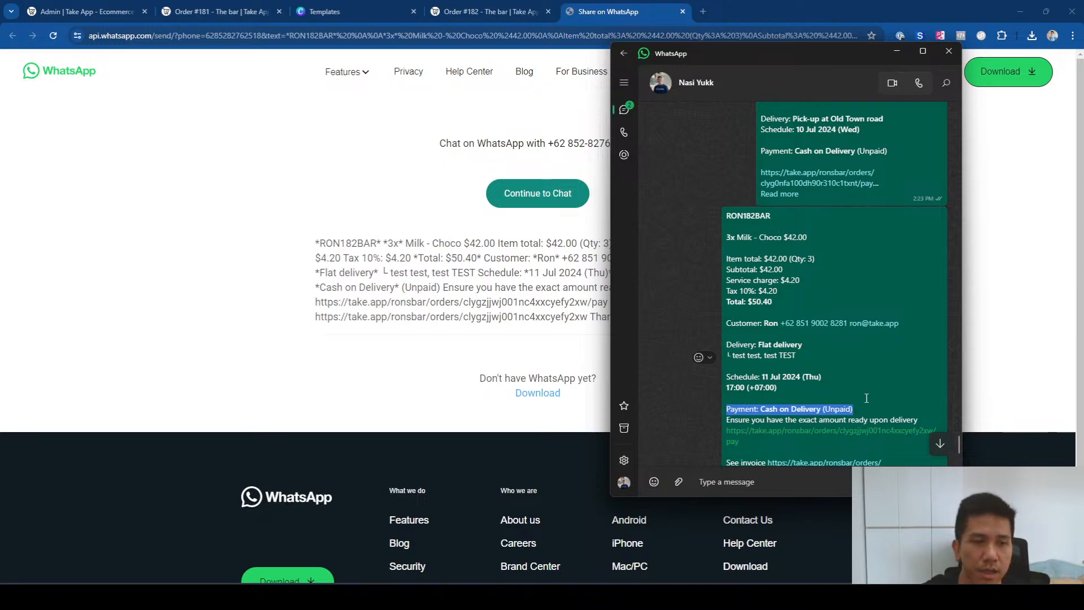
pyautogui.moveTo(730, 422); pyautogui.dragTo(922, 422)
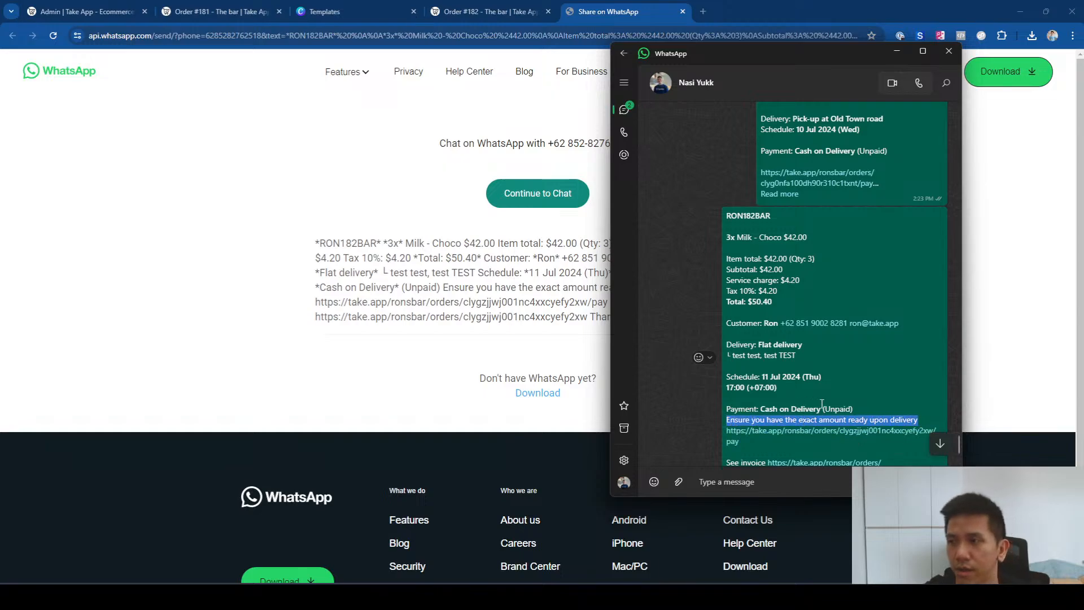
pyautogui.click(831, 382)
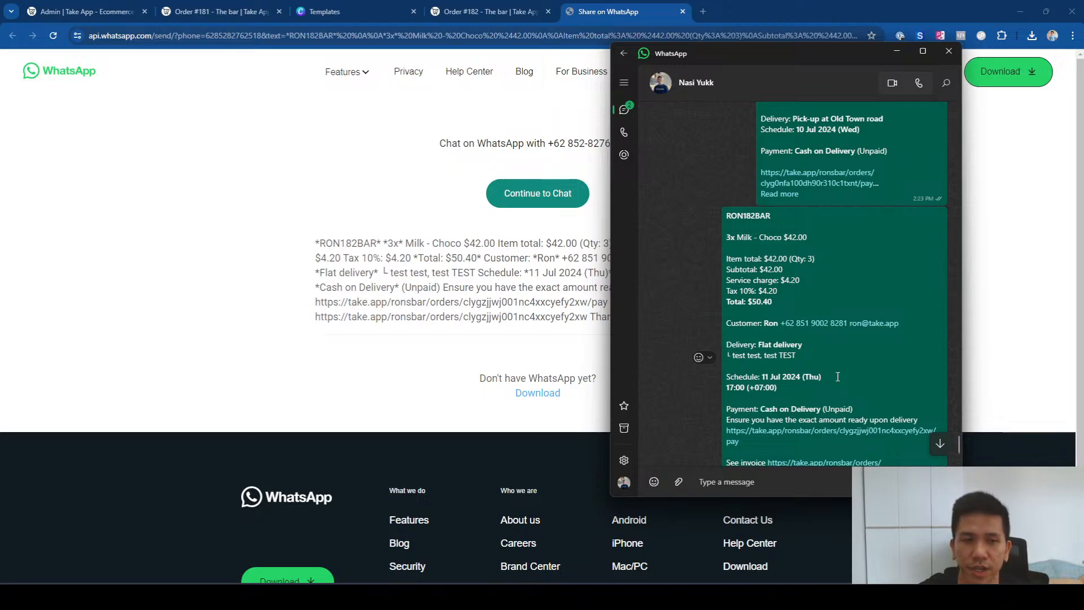
pyautogui.scroll(-1, 833, 369)
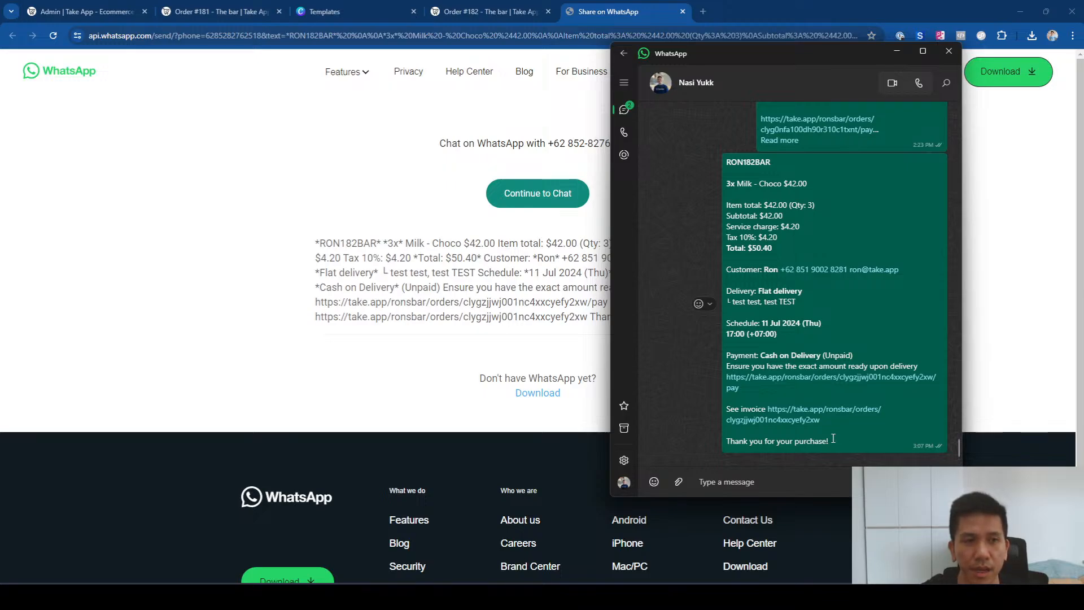
pyautogui.click(394, 171)
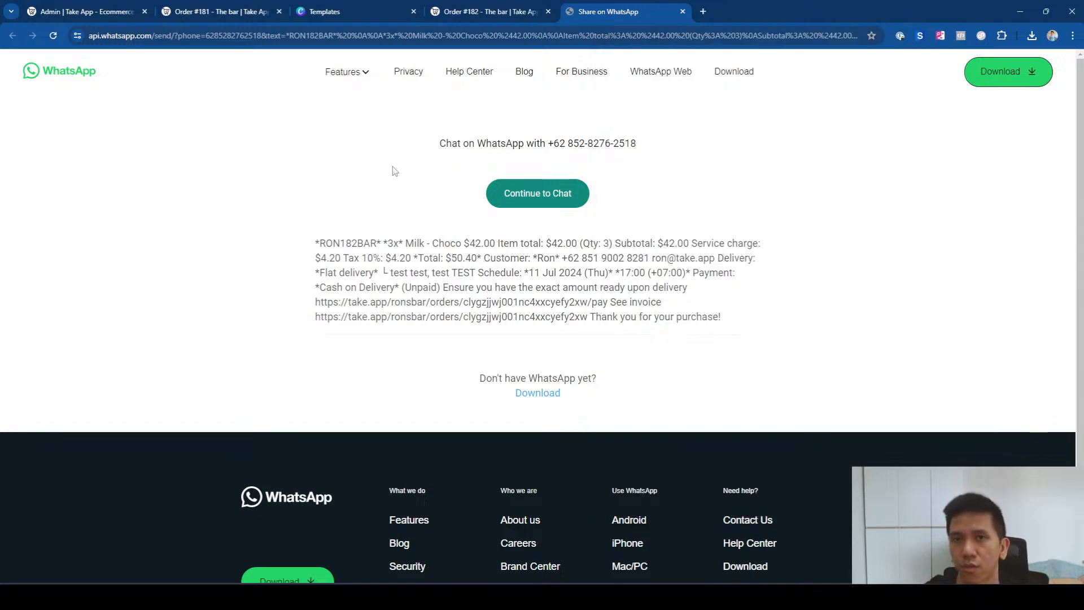
# Step: Return to The bar's admin tab and open Workflow settings to browse the notification workflows
pyautogui.click(102, 15)
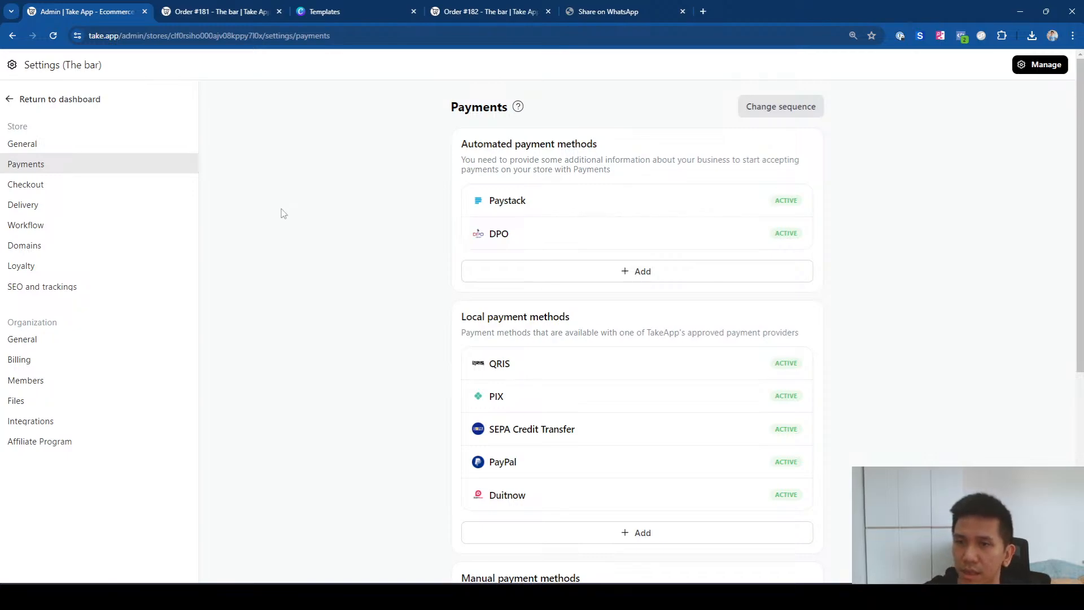
pyautogui.click(107, 222)
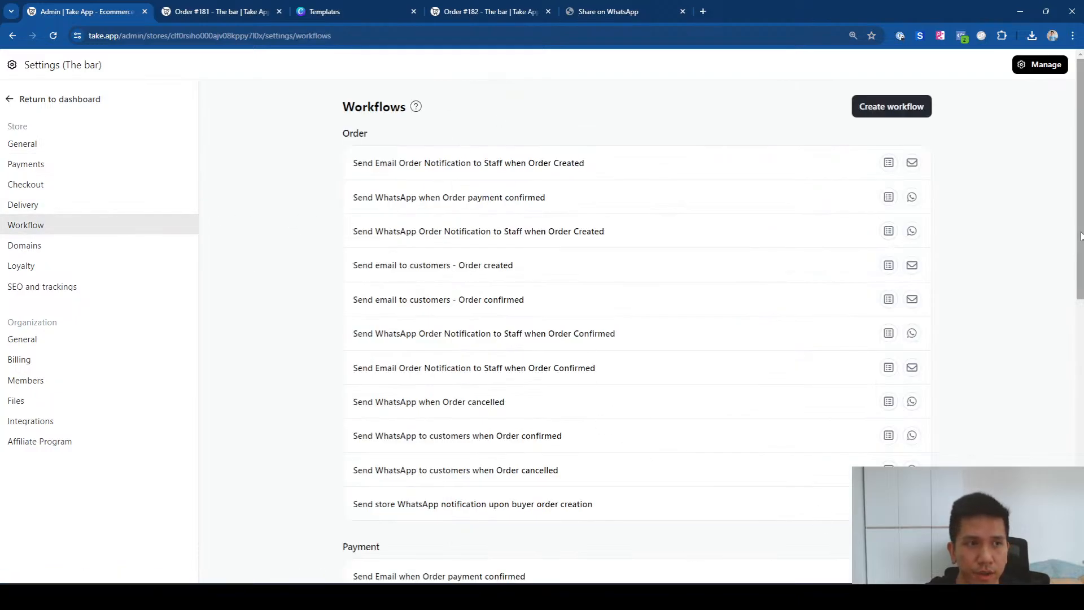
pyautogui.moveTo(1080, 233)
pyautogui.mouseDown()
pyautogui.moveTo(1079, 483)
pyautogui.moveTo(1074, 219)
pyautogui.mouseUp()
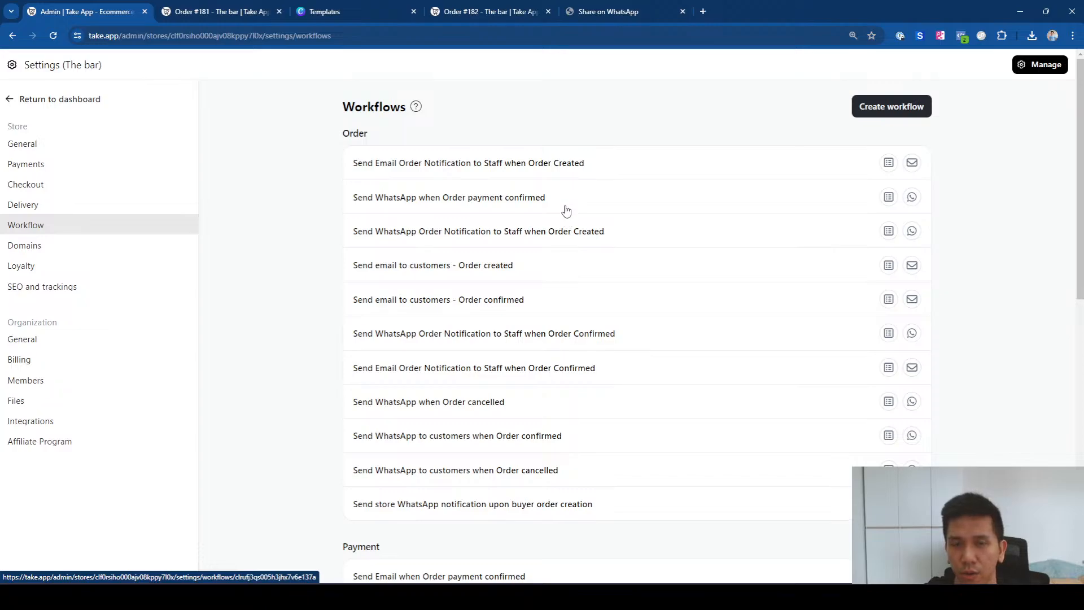
# Step: Create a workflow and rename 'Untitled' to 'Customer COD notification when order is out for delivery'
pyautogui.click(885, 113)
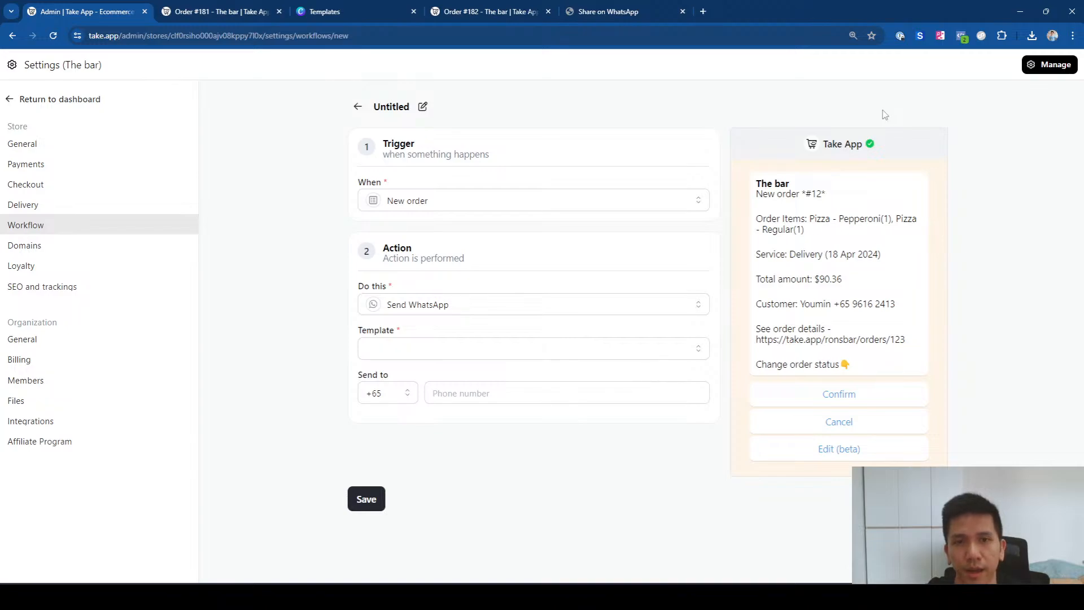
pyautogui.click(424, 108)
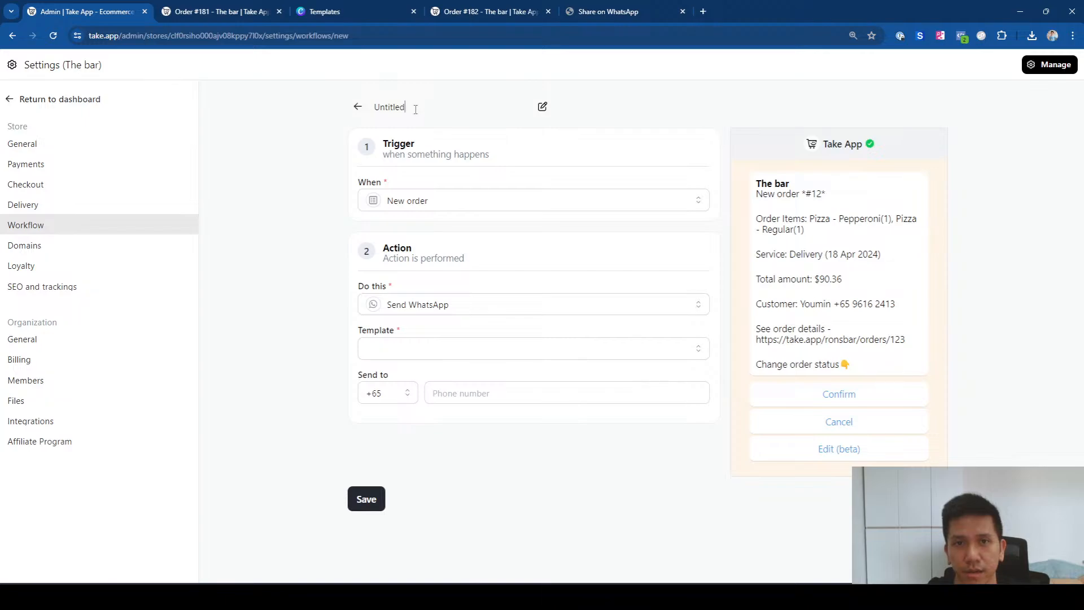
pyautogui.moveTo(416, 110); pyautogui.dragTo(371, 110)
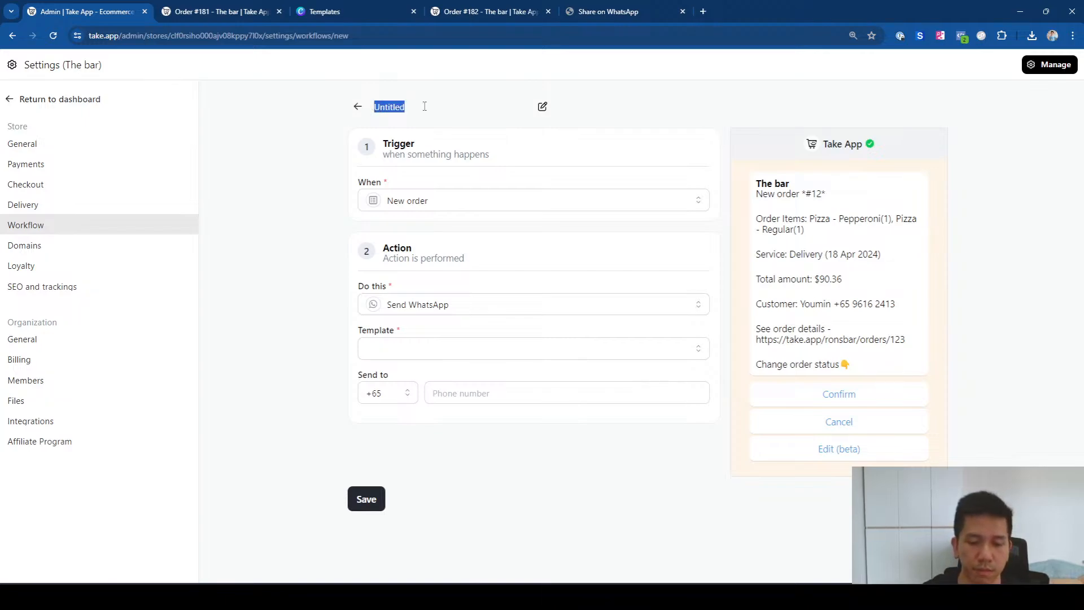
pyautogui.write('Customer COD')
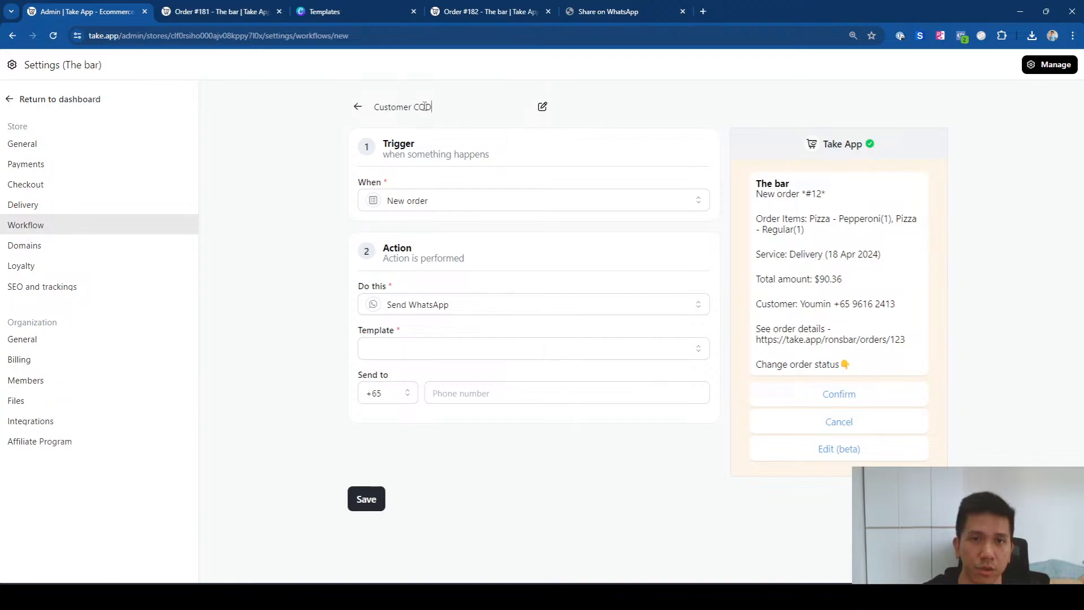
pyautogui.write(' notification ')
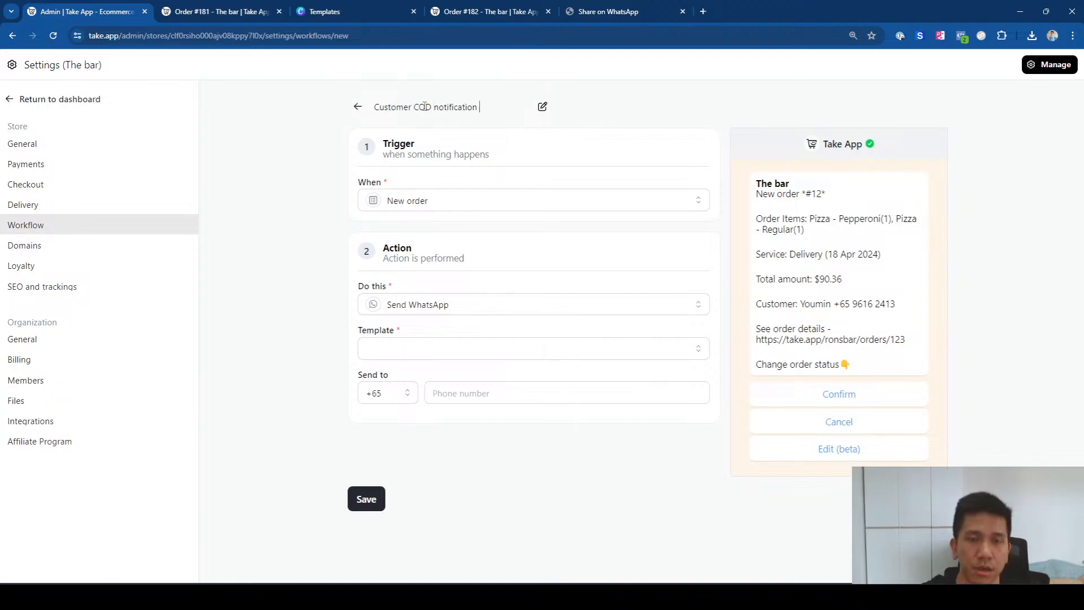
pyautogui.write('when order')
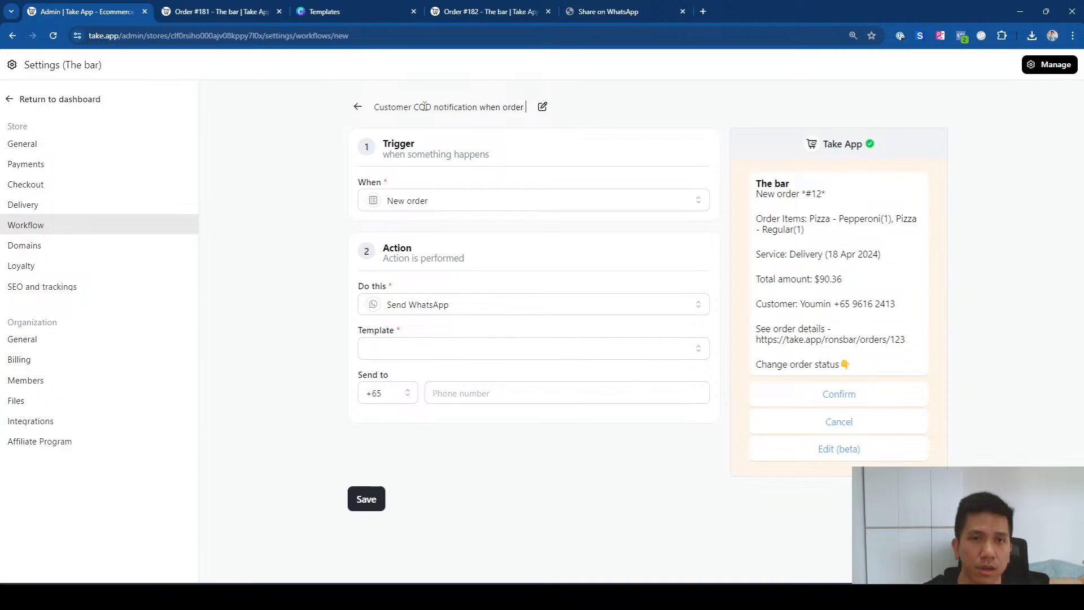
pyautogui.write(' is out for delivery')
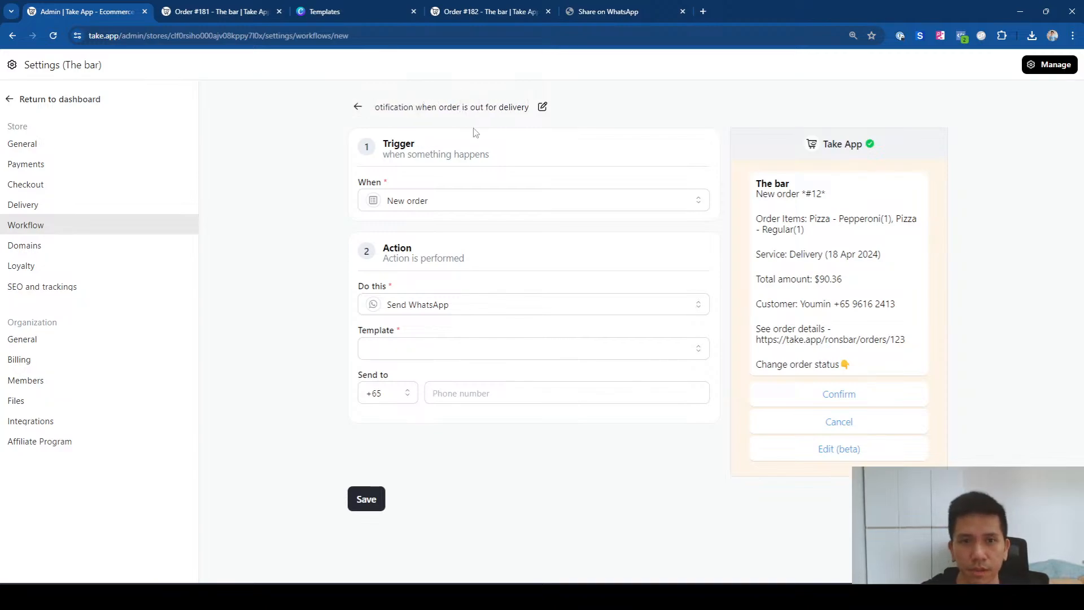
pyautogui.click(510, 204)
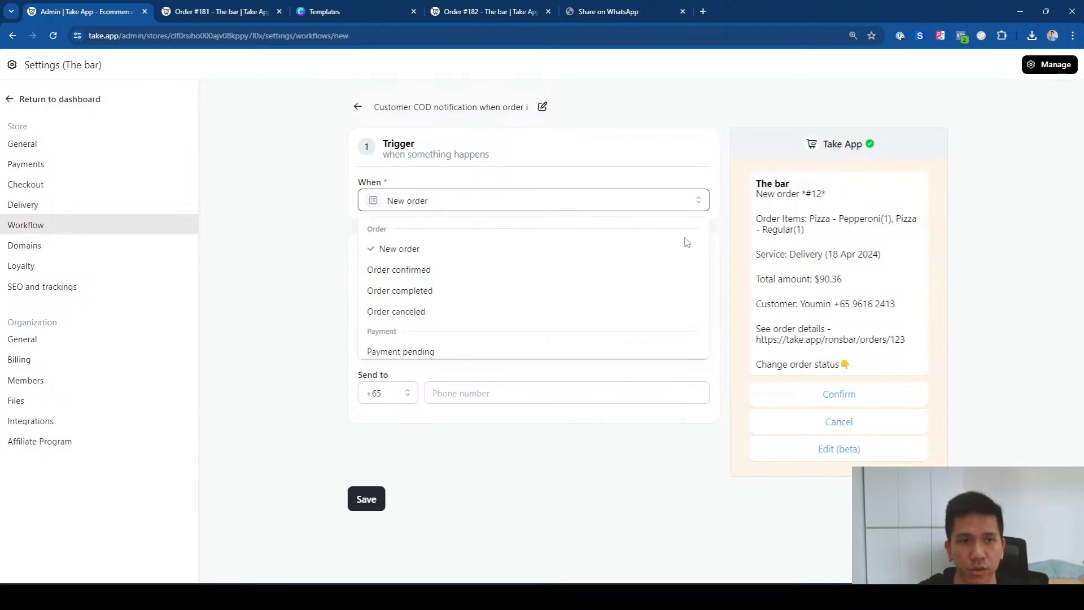
# Step: Trigger on Order out for delivery and WhatsApp the customer using the order notification template
pyautogui.scroll(-1, 683, 251)
pyautogui.scroll(-3, 678, 260)
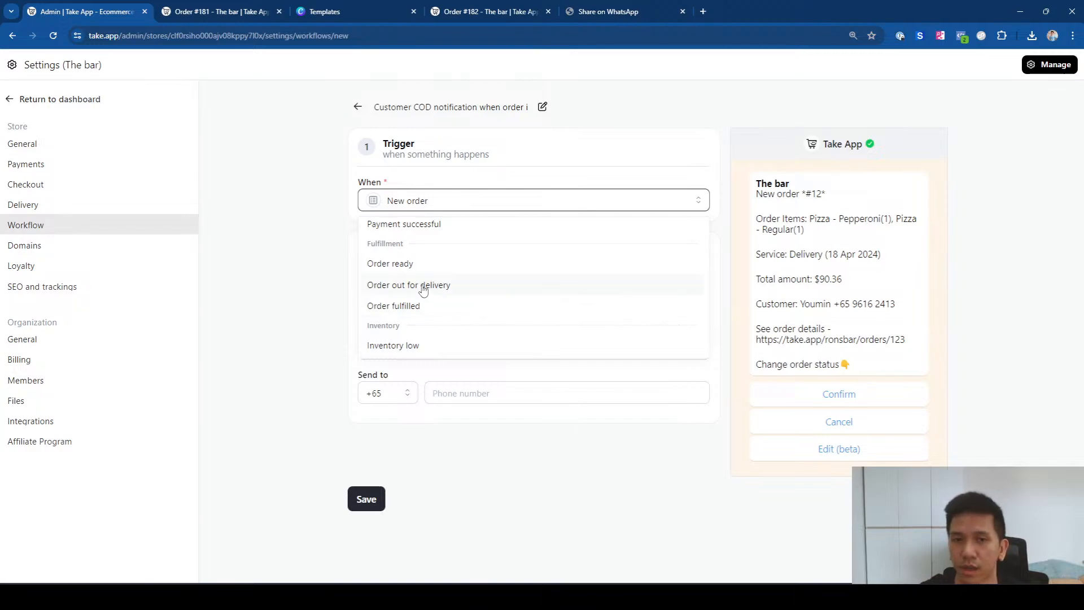
pyautogui.click(424, 290)
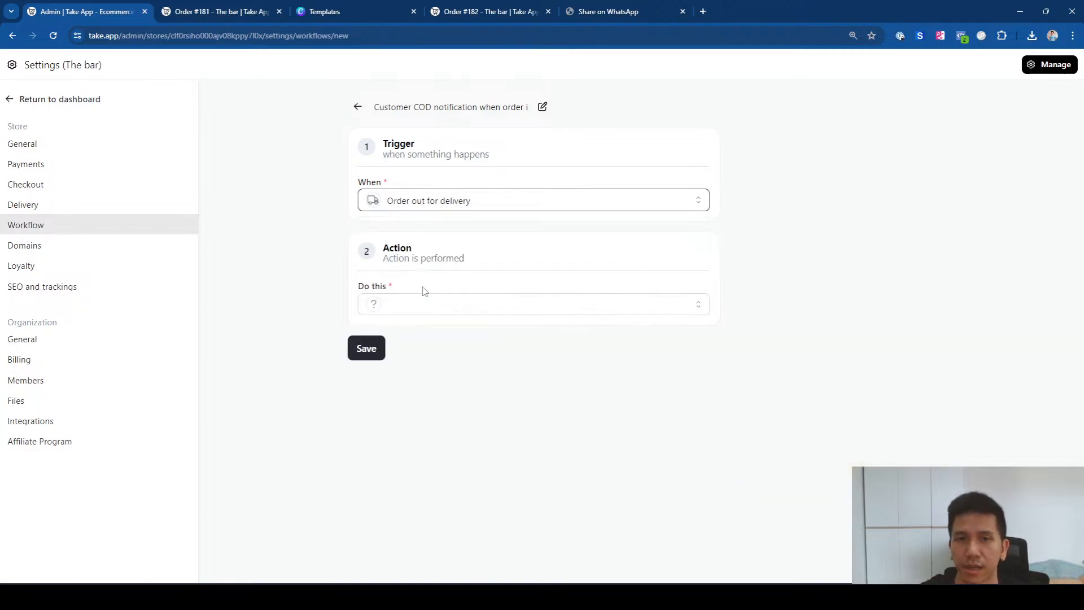
pyautogui.click(403, 313)
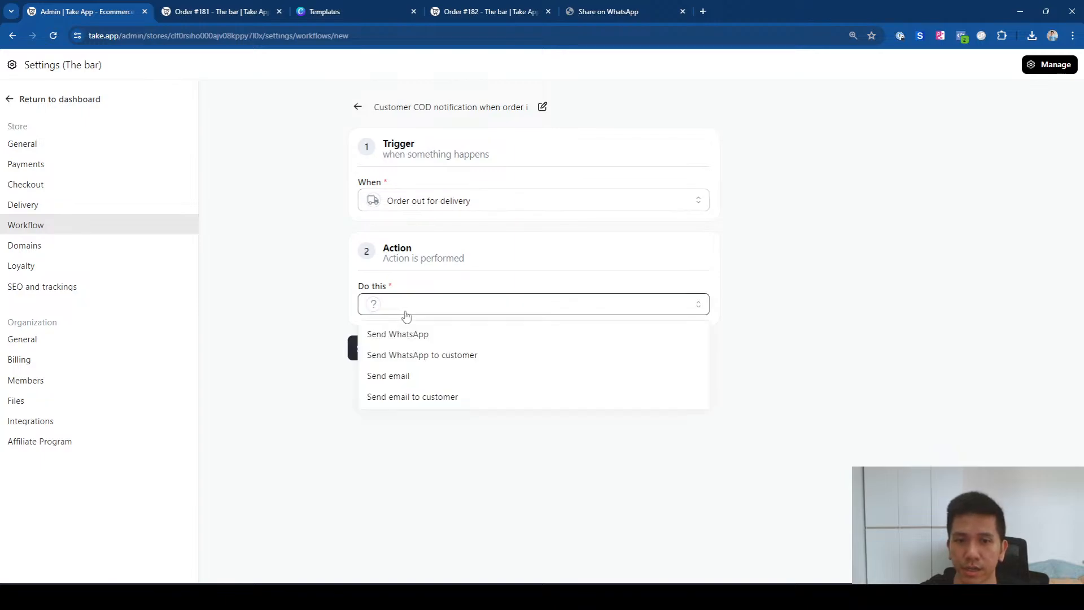
pyautogui.click(413, 356)
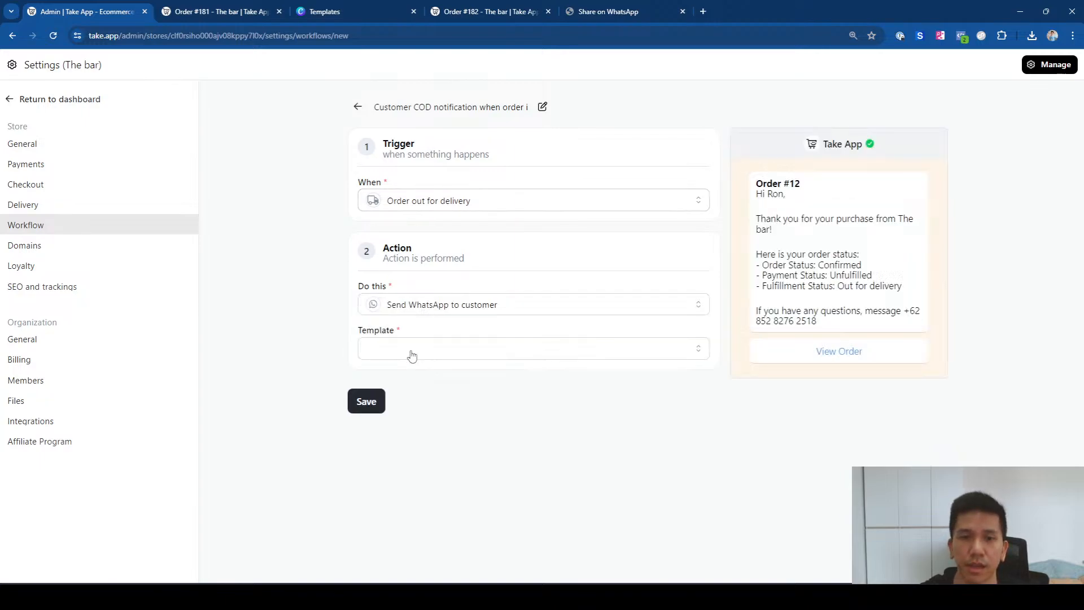
pyautogui.click(412, 354)
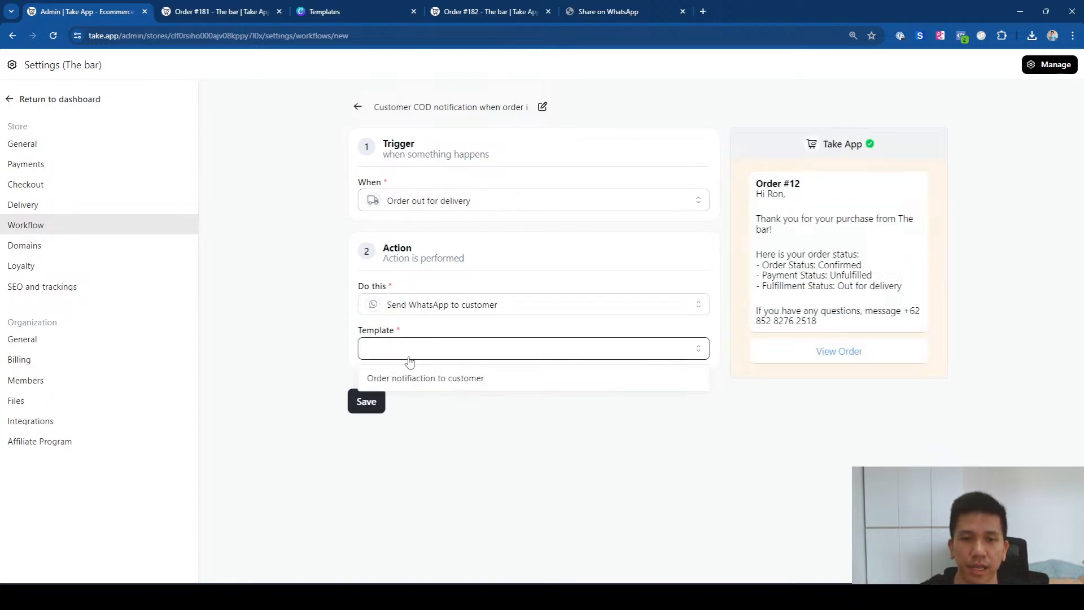
pyautogui.click(437, 379)
# Step: Add the note 'Your order is on the way, please ensure that you have cash on hand for payment.'
pyautogui.click(419, 406)
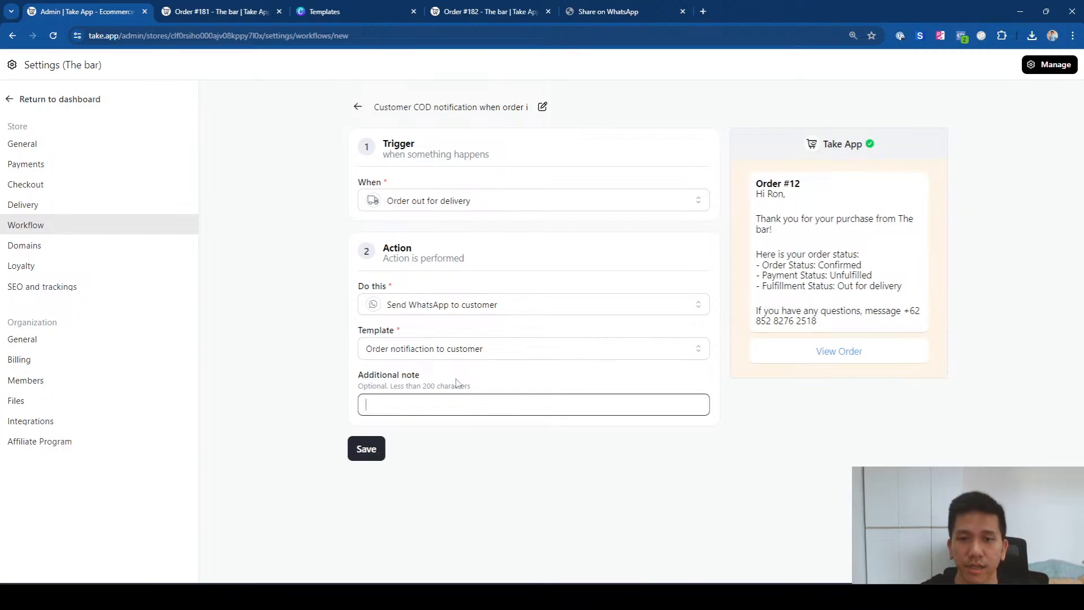
pyautogui.write('Your ')
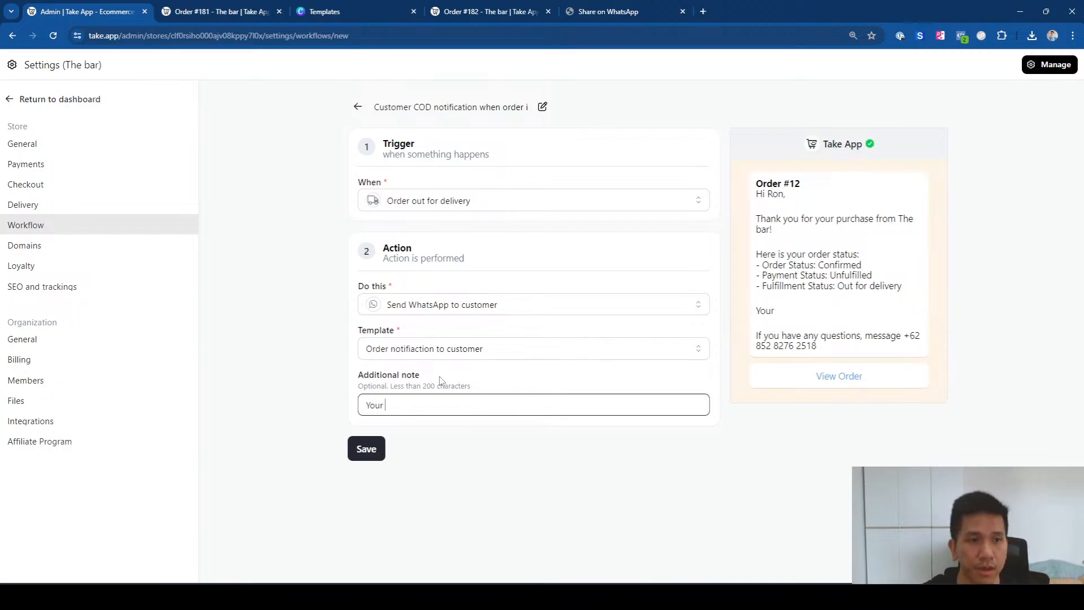
pyautogui.write('order is o')
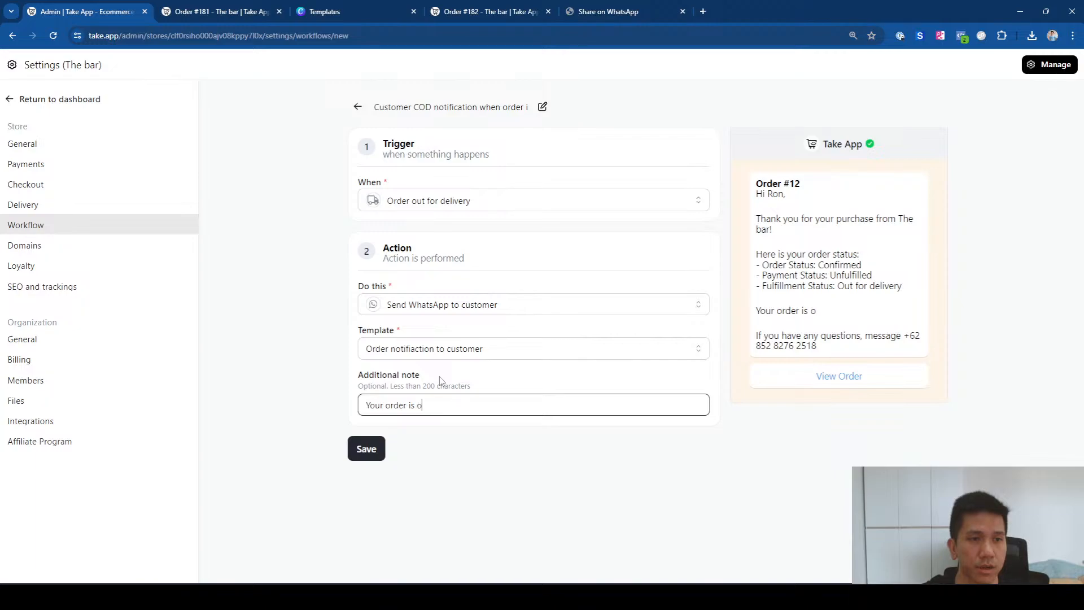
pyautogui.write('n the way')
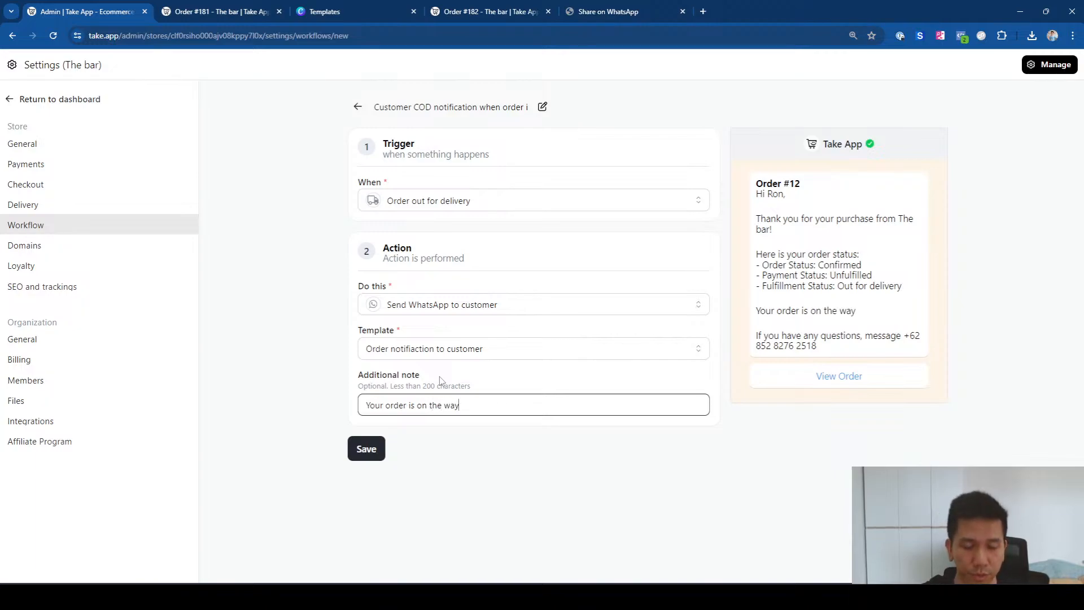
pyautogui.write(',')
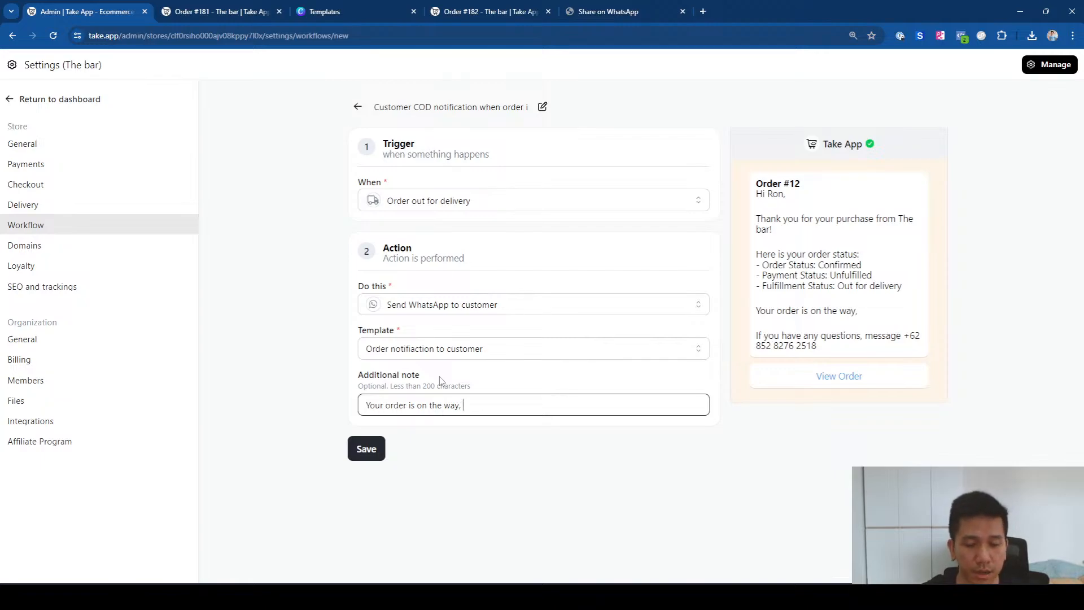
pyautogui.write(' please e')
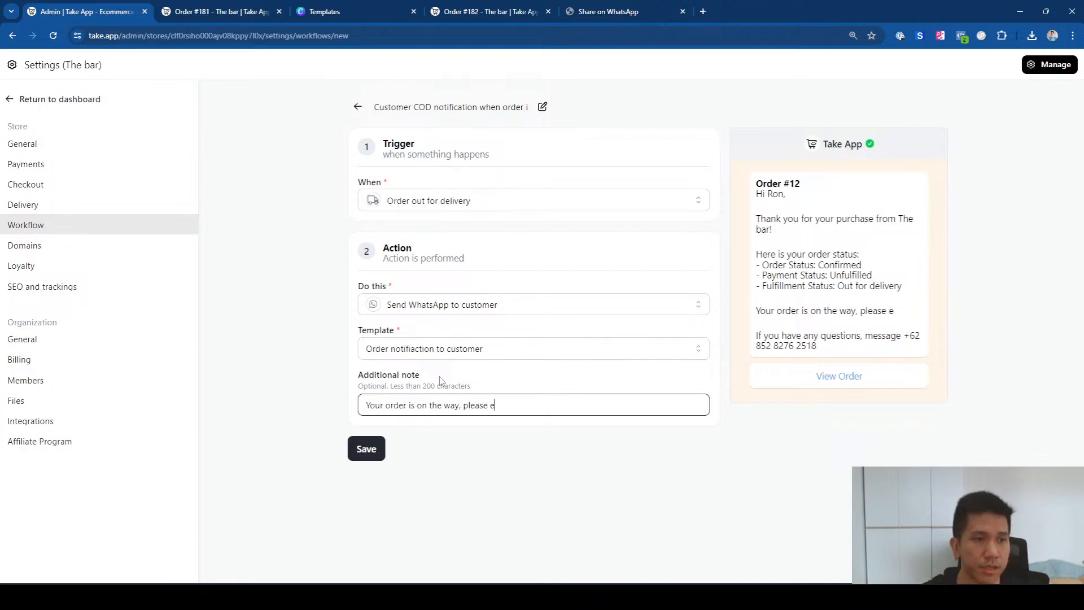
pyautogui.write('nsure that you')
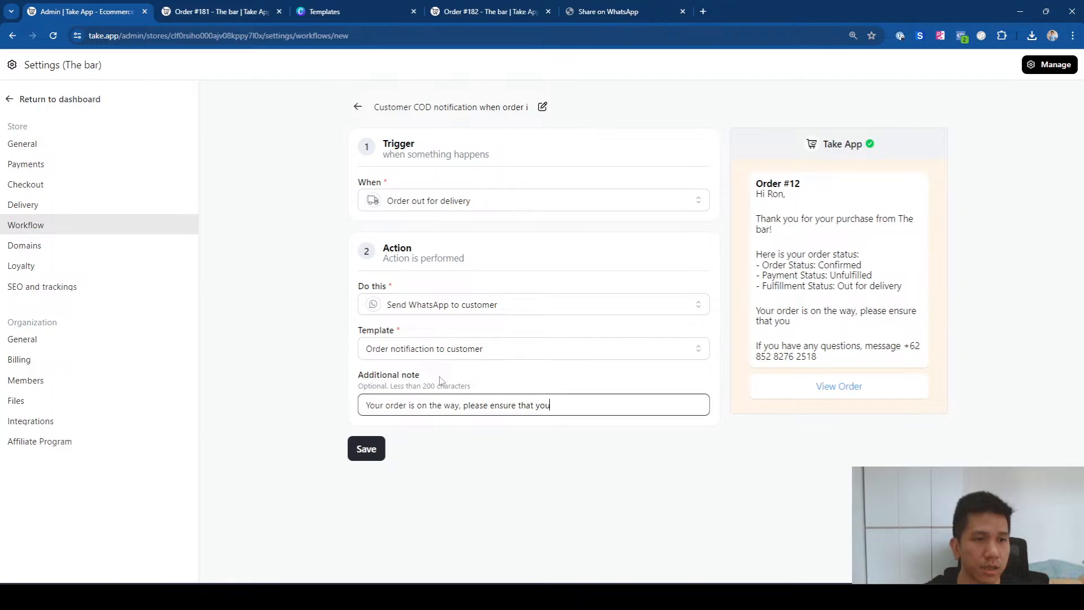
pyautogui.write(' have cas')
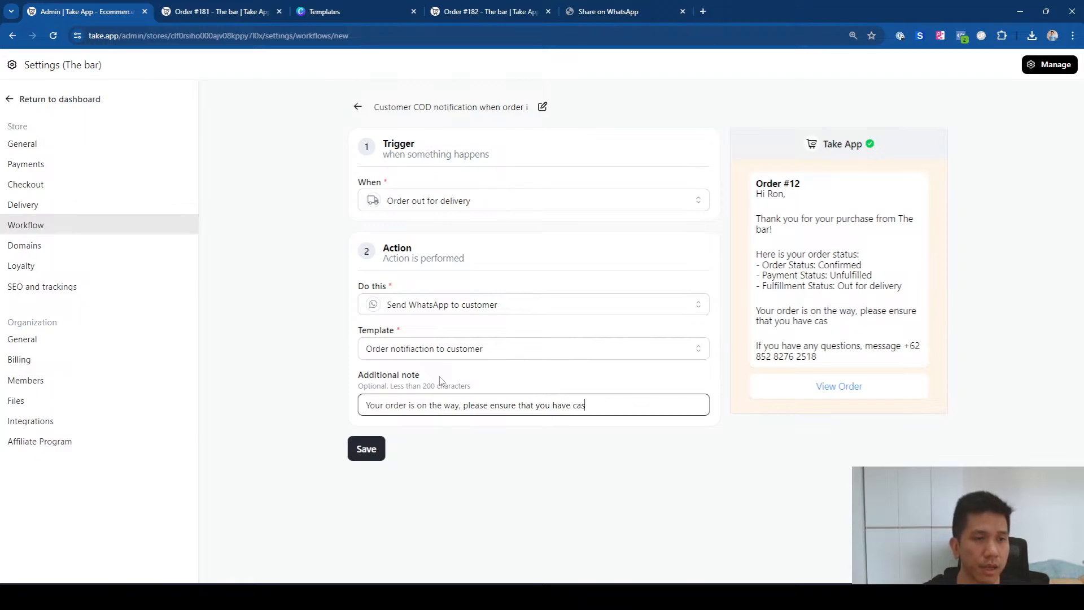
pyautogui.write('h on hand for payment')
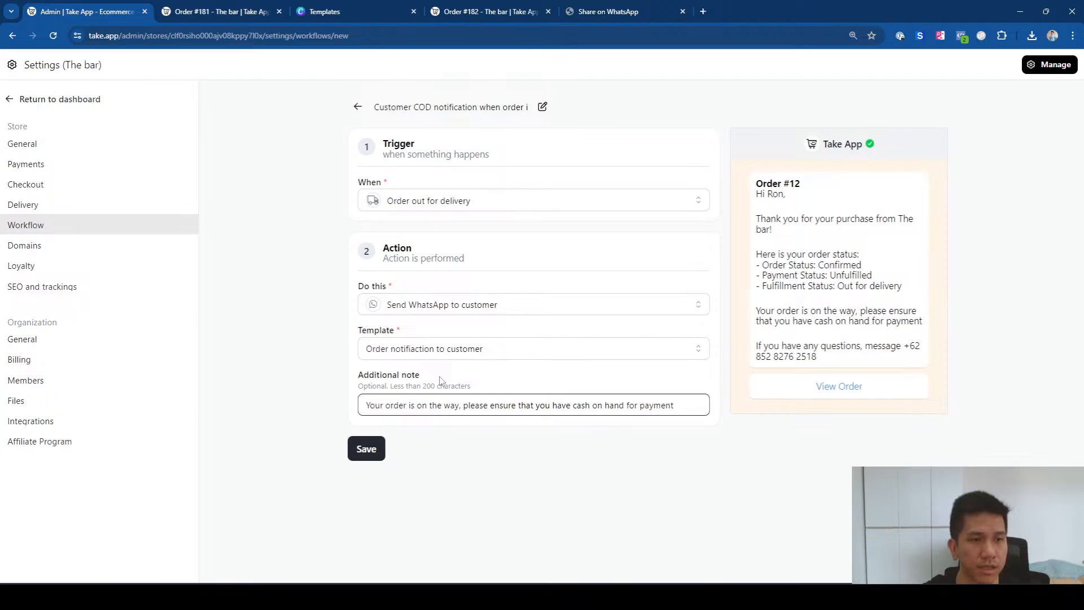
pyautogui.write('.')
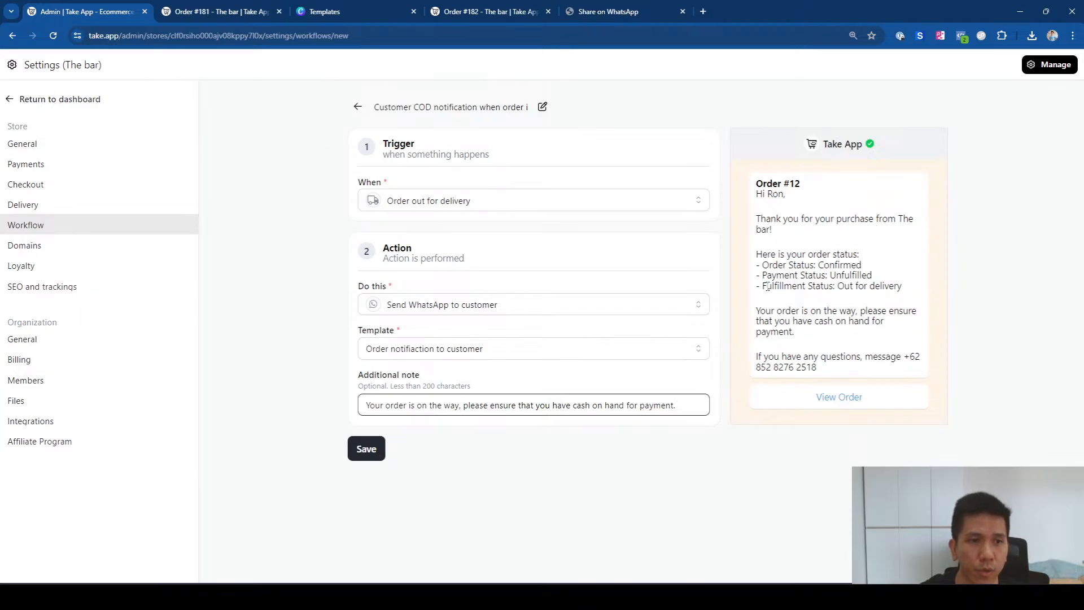
pyautogui.moveTo(763, 286); pyautogui.dragTo(906, 291)
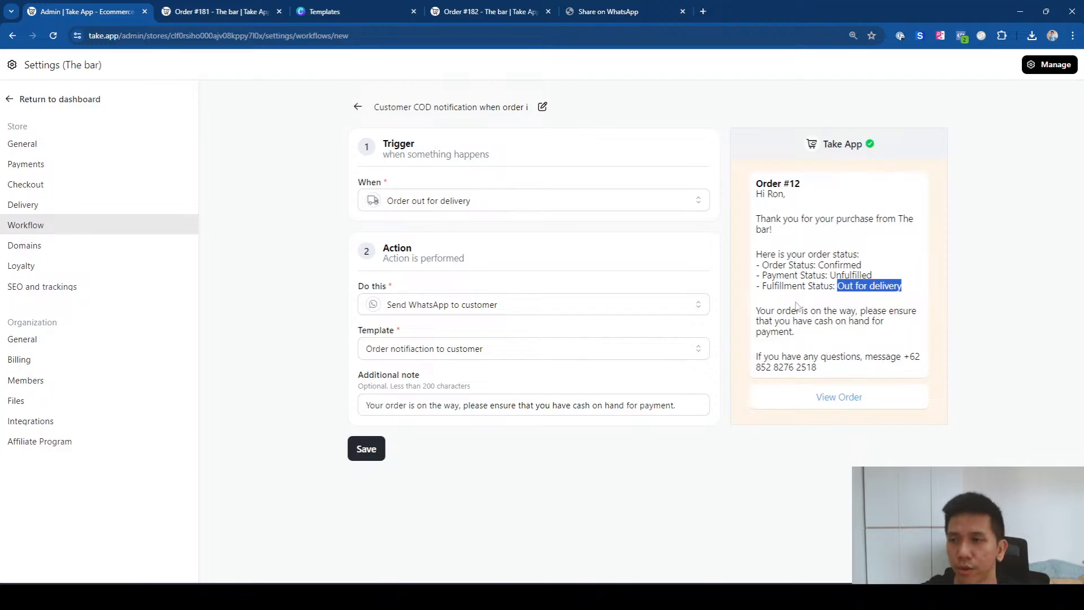
pyautogui.click(557, 496)
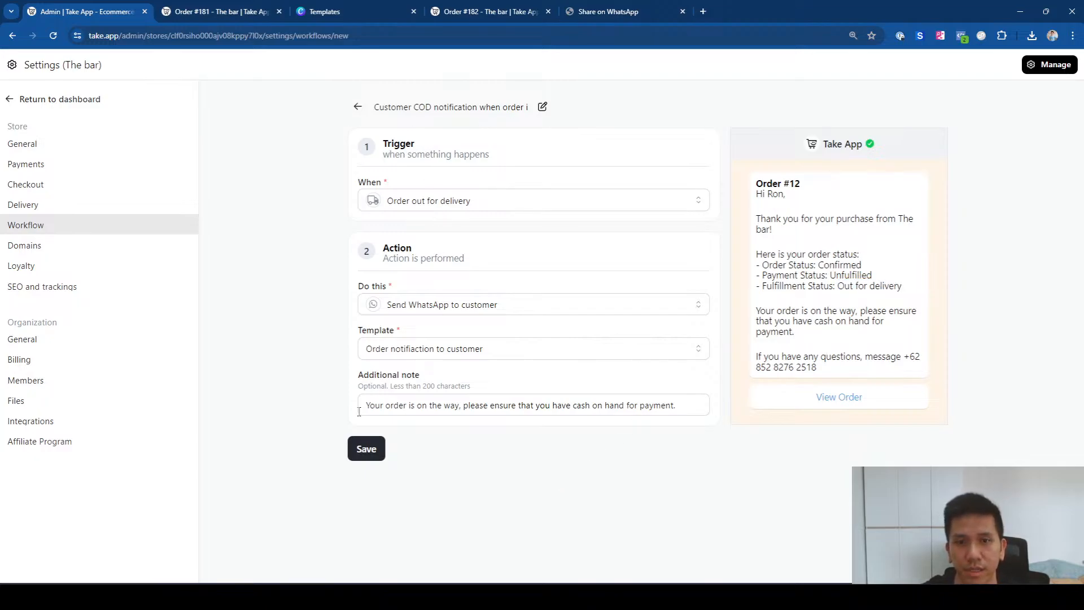
# Step: Save the workflow, return to the dashboard and bring up Orders > All
pyautogui.click(361, 452)
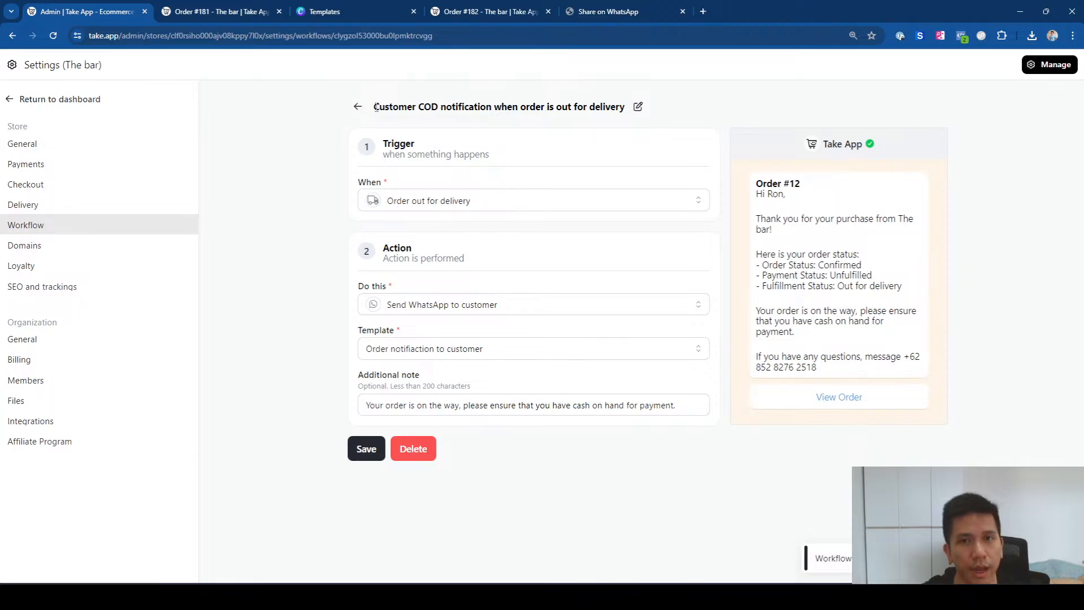
pyautogui.click(358, 106)
pyautogui.scroll(-10, 1081, 237)
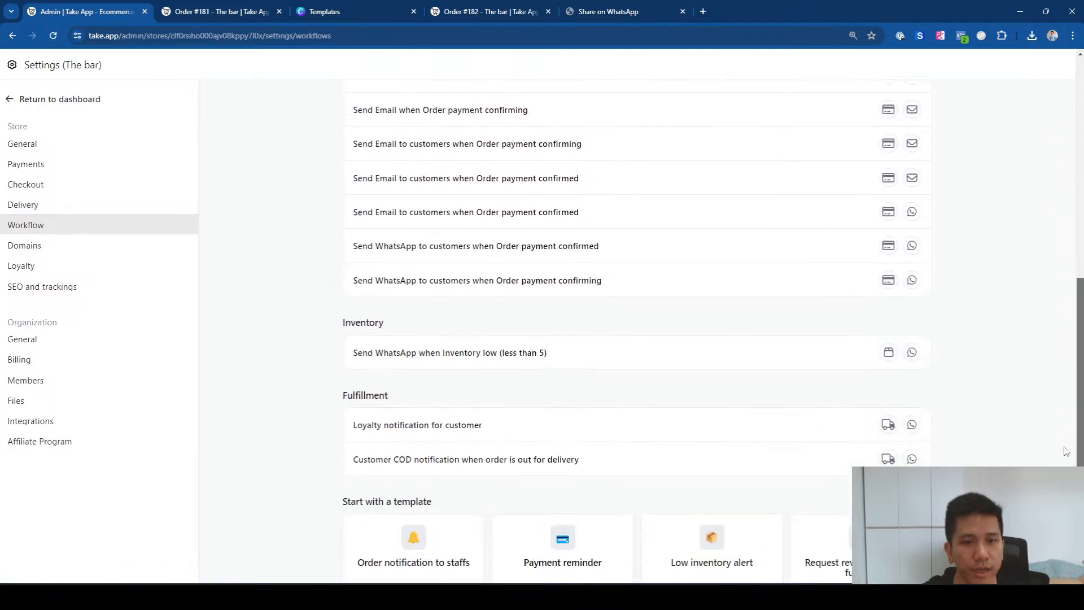
pyautogui.moveTo(347, 261); pyautogui.dragTo(387, 262)
pyautogui.click(299, 353)
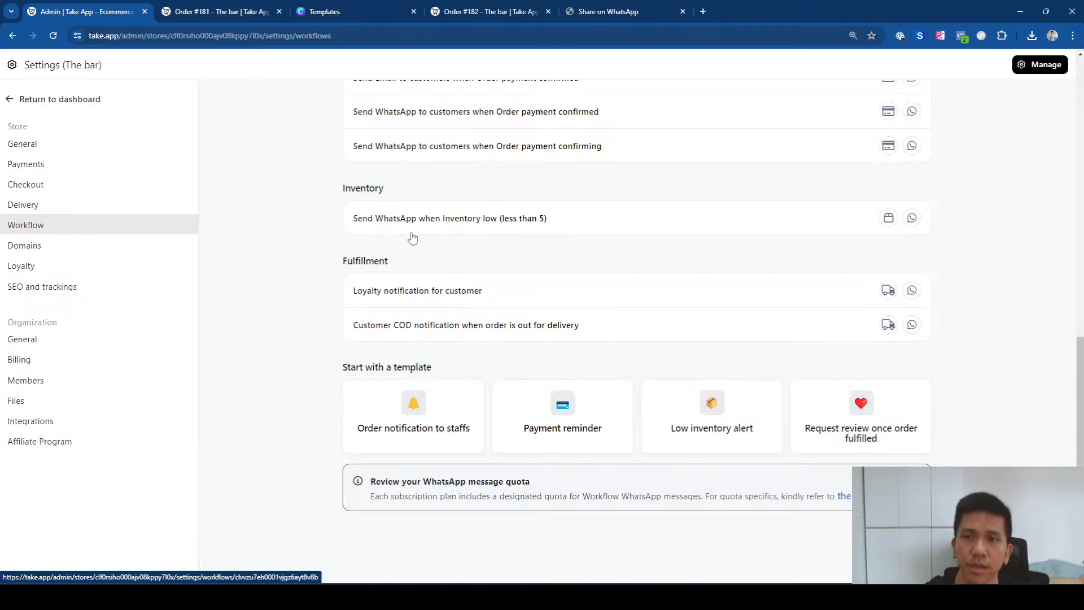
pyautogui.click(81, 107)
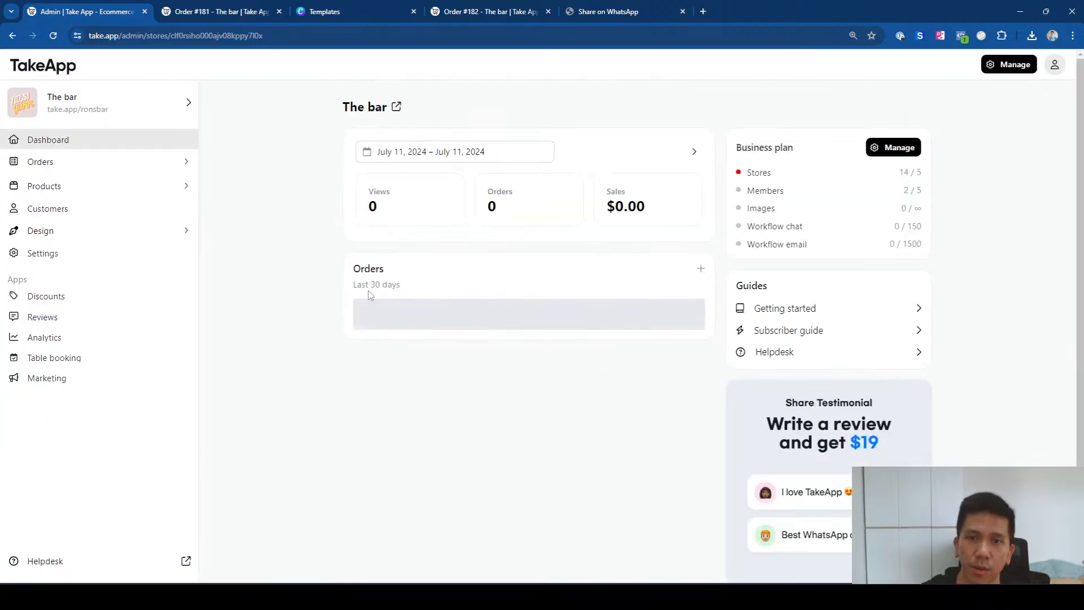
pyautogui.click(84, 188)
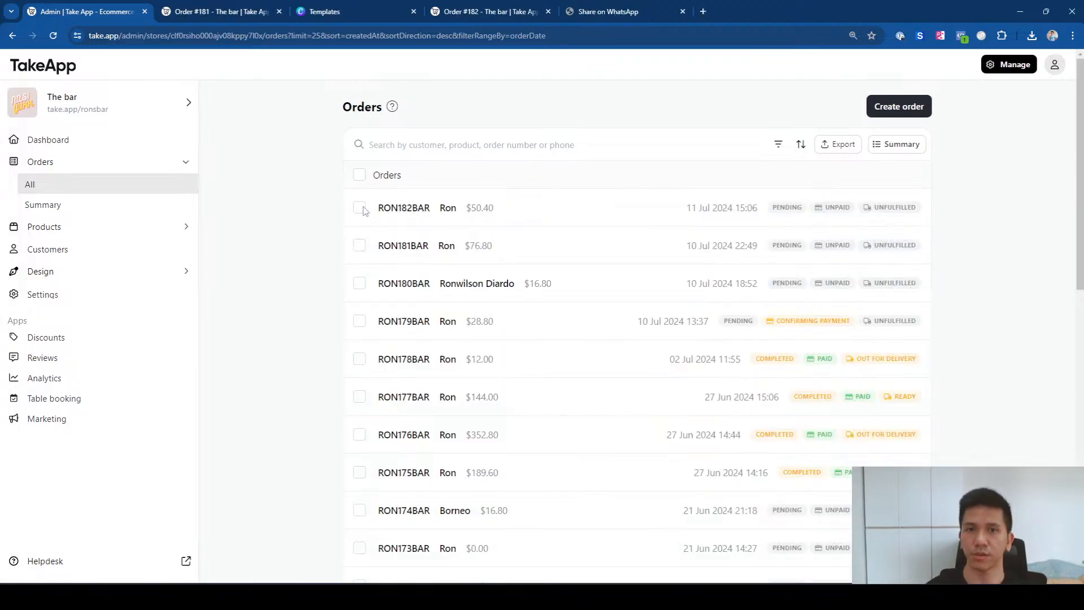
# Step: Set order RON182BAR's fulfillment status to Out for delivery and save it
pyautogui.click(363, 208)
pyautogui.click(432, 182)
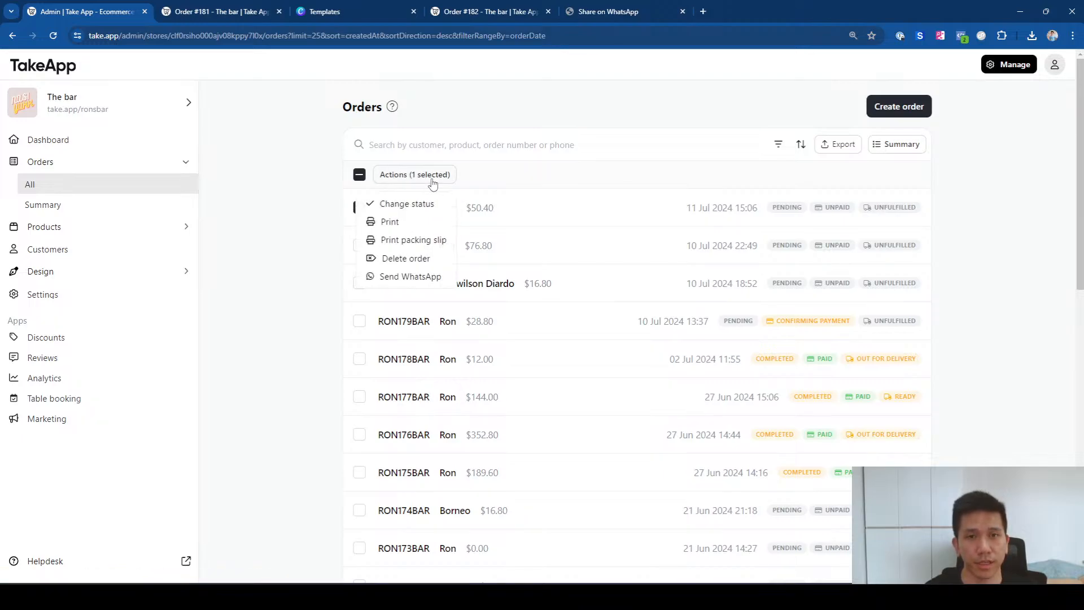
pyautogui.click(421, 207)
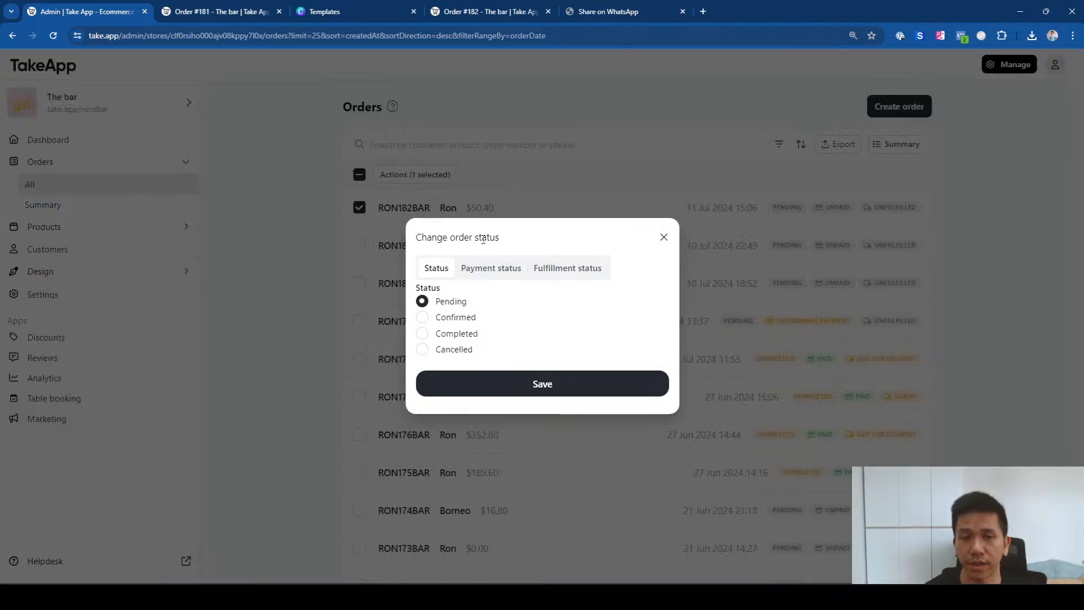
pyautogui.click(563, 273)
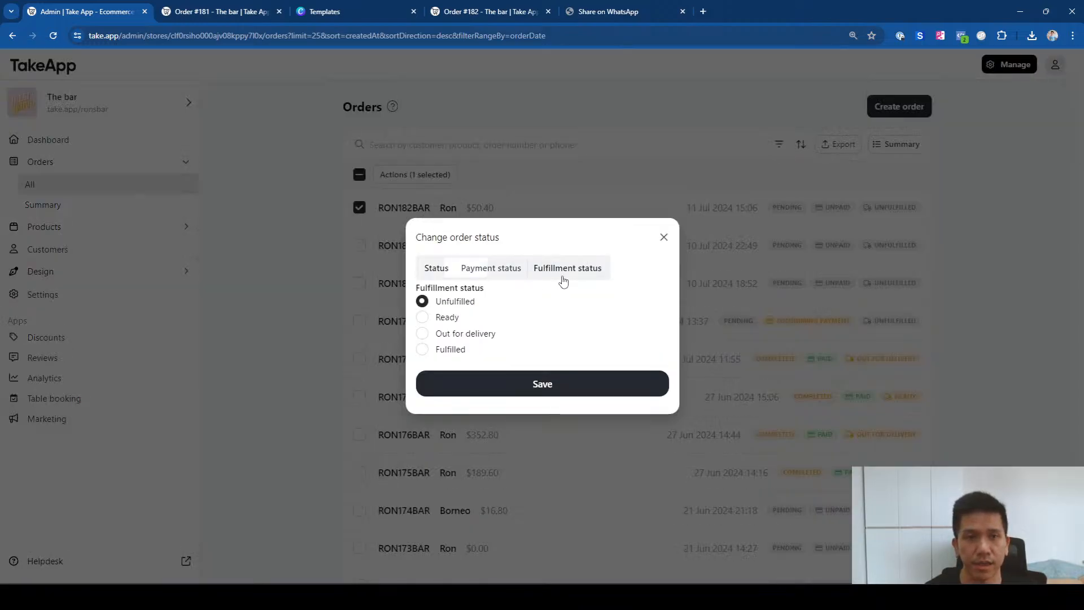
pyautogui.click(462, 334)
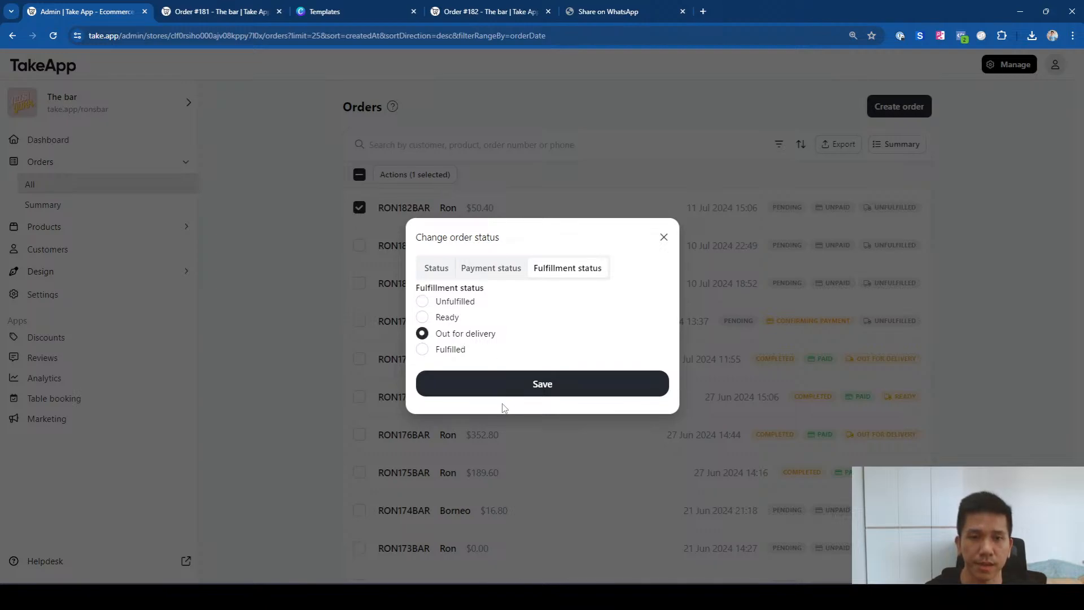
pyautogui.click(515, 387)
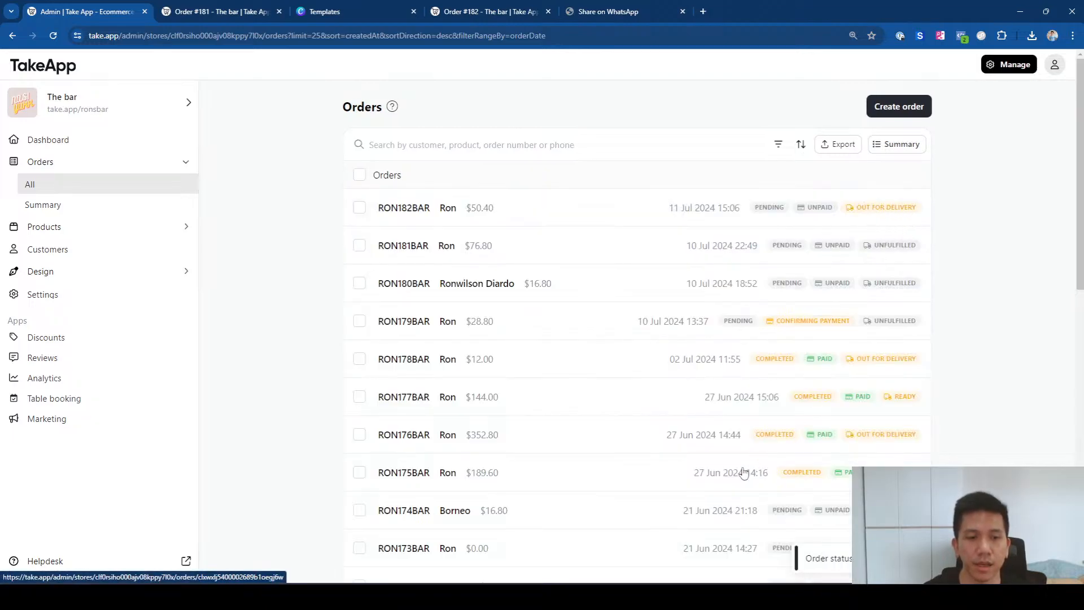
# Step: Switch to WhatsApp and open the Take App chat
pyautogui.hotkey('alt', 'Tab')
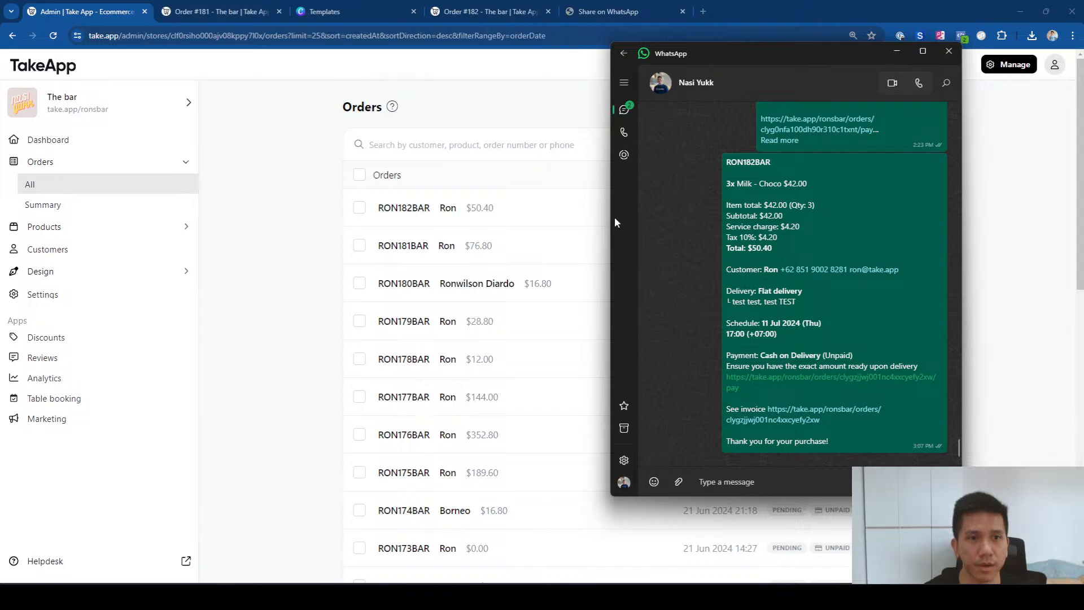
pyautogui.moveTo(609, 218); pyautogui.dragTo(547, 218)
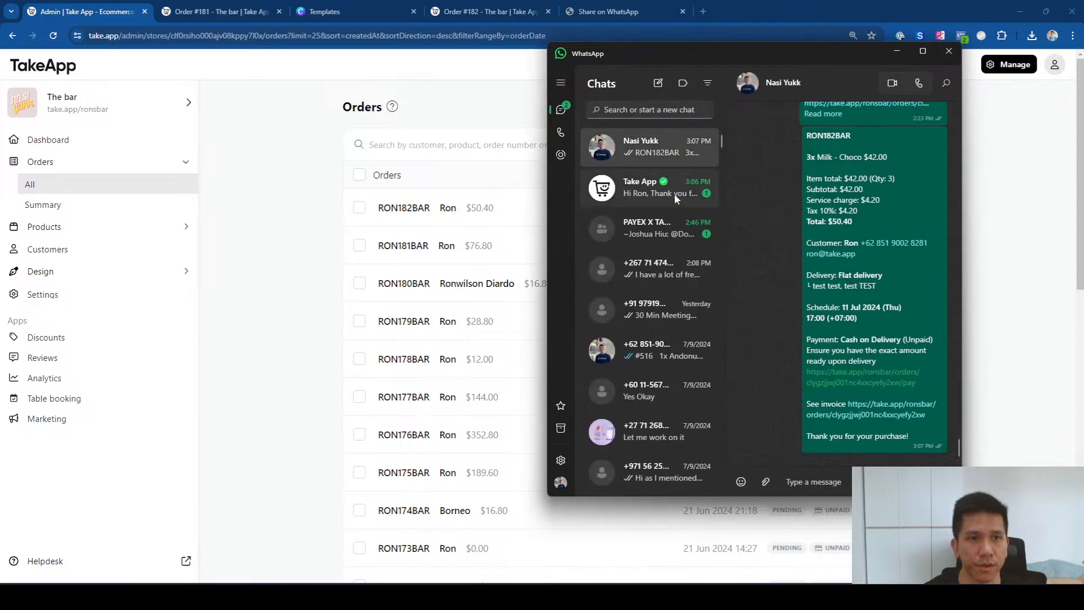
pyautogui.click(632, 195)
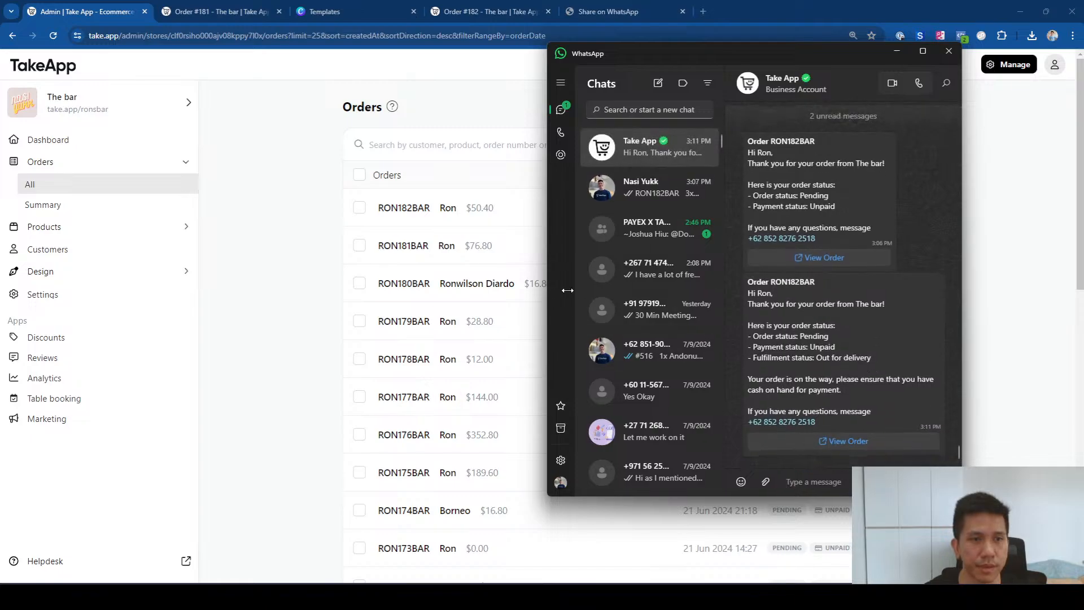
pyautogui.moveTo(547, 292); pyautogui.dragTo(613, 296)
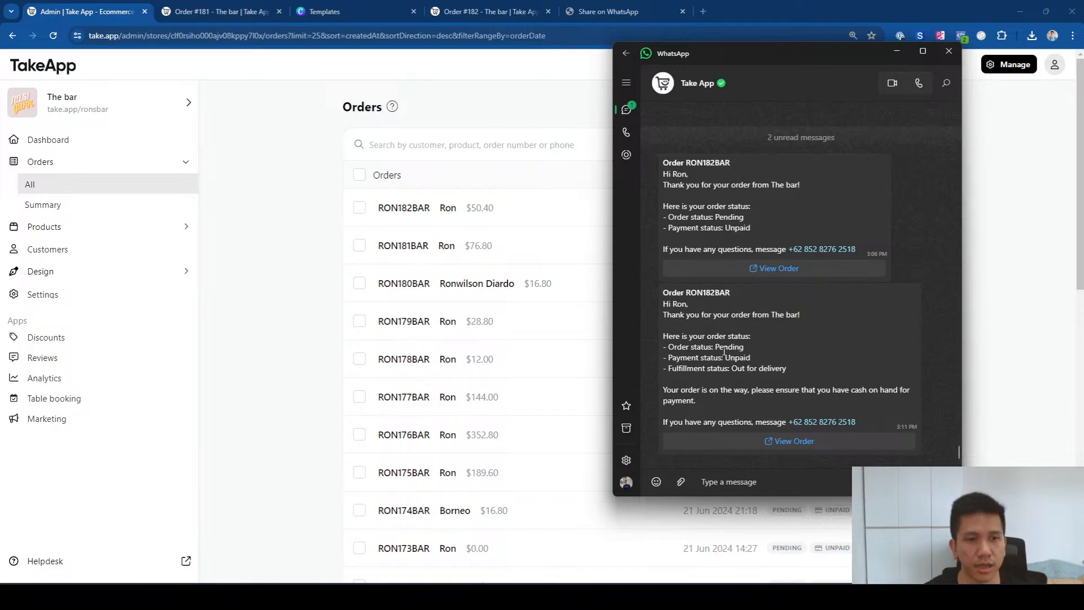
# Step: Highlight the Out for delivery status and cash-on-hand note, then return to the browser
pyautogui.moveTo(754, 360); pyautogui.dragTo(717, 348)
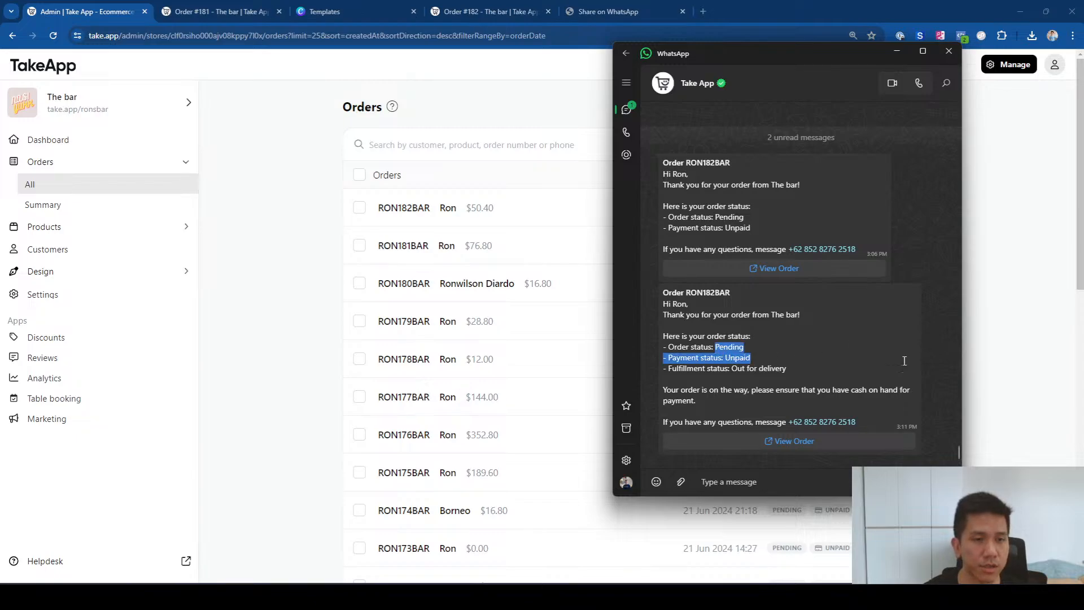
pyautogui.click(739, 365)
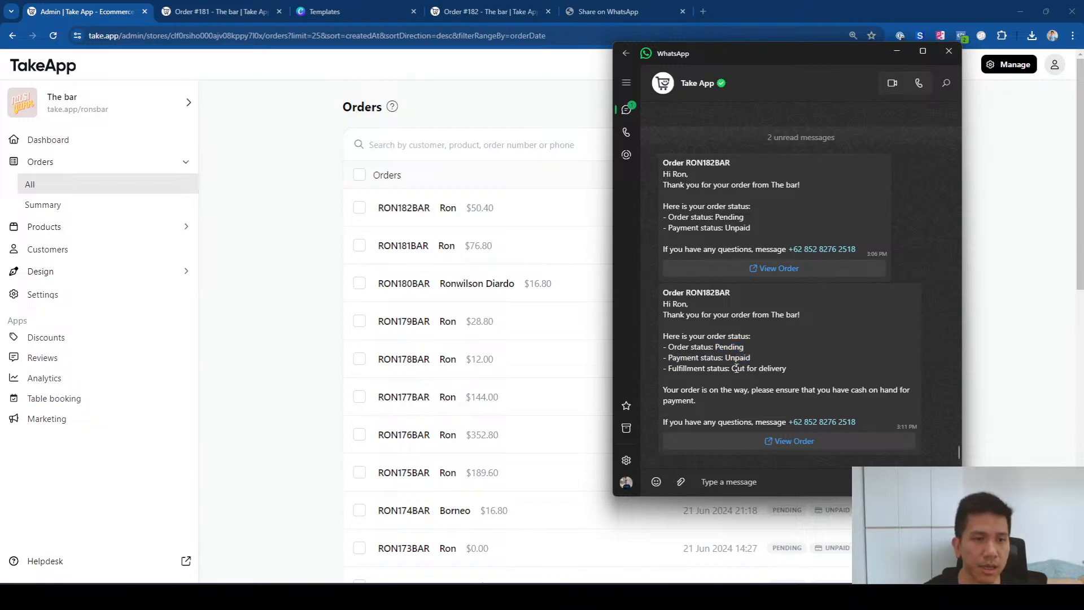
pyautogui.moveTo(732, 369); pyautogui.dragTo(786, 365)
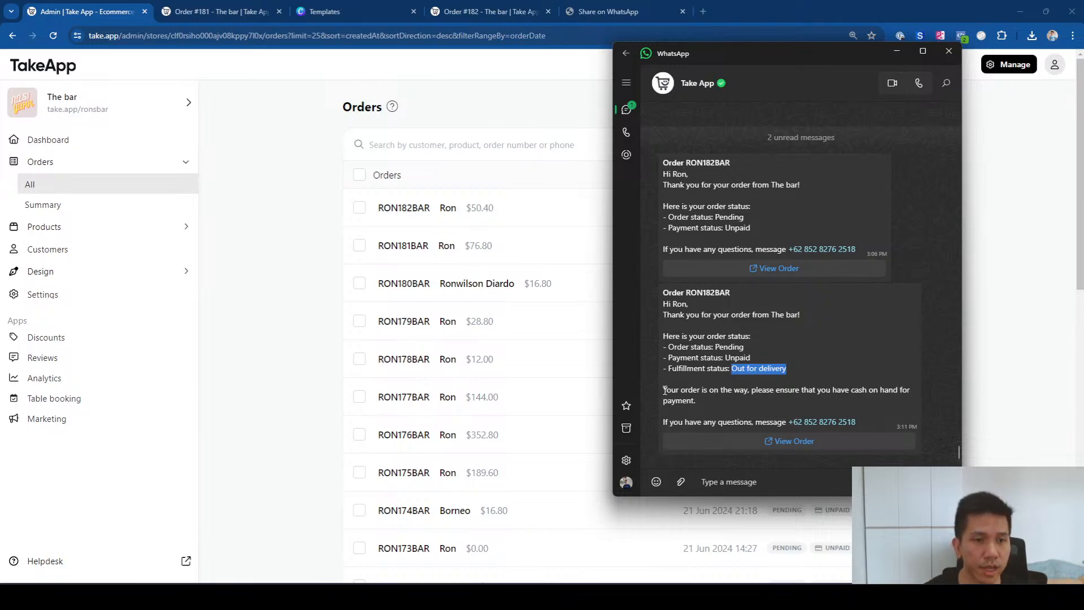
pyautogui.moveTo(664, 391); pyautogui.dragTo(705, 398)
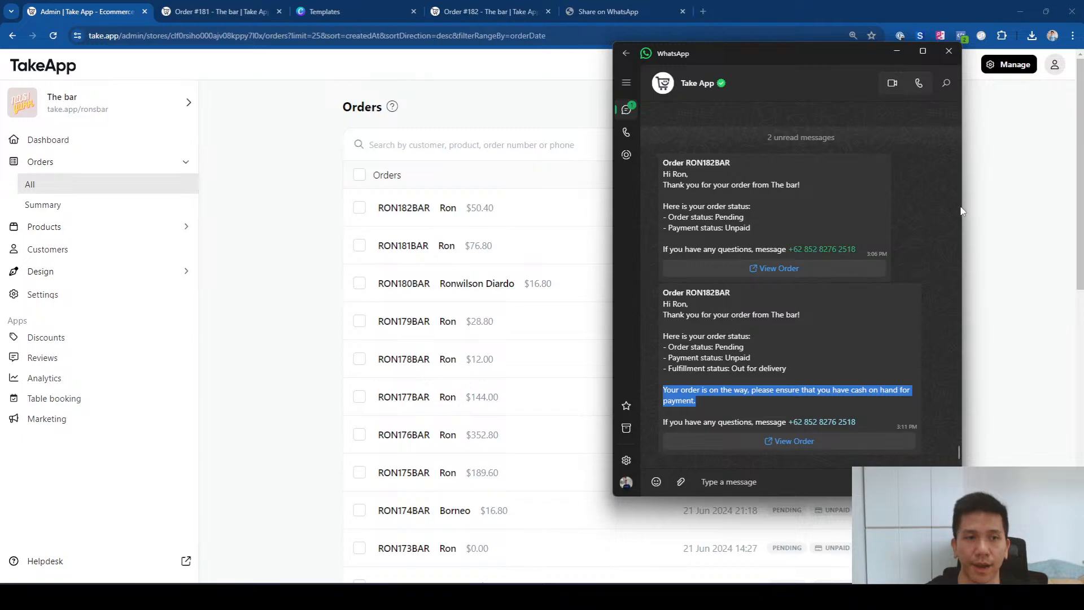
pyautogui.click(1014, 191)
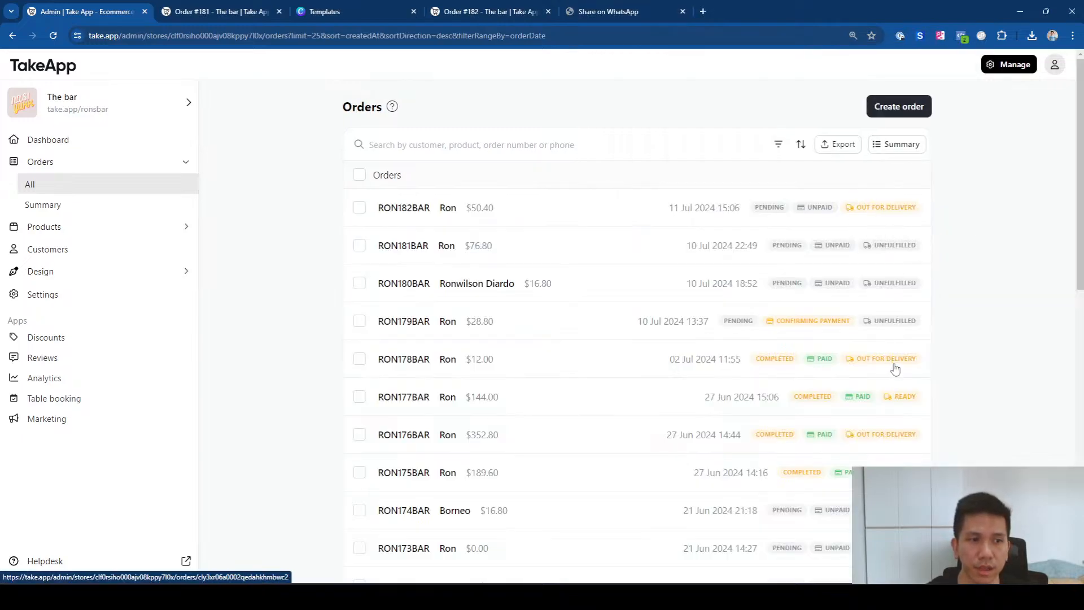
pyautogui.hotkey('alt', 'Tab')
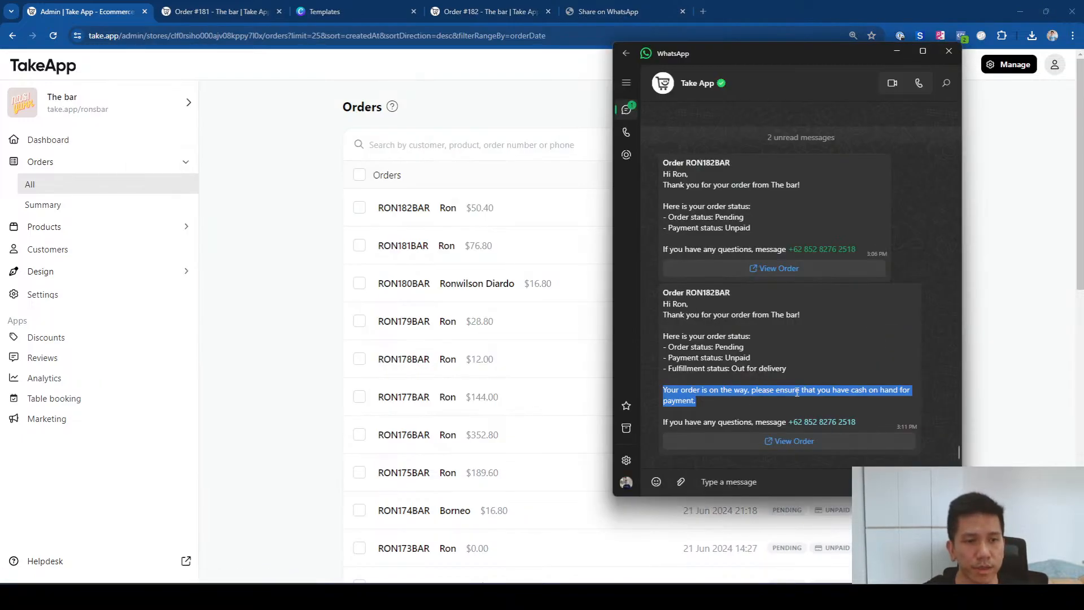
pyautogui.hotkey('alt', 'Tab')
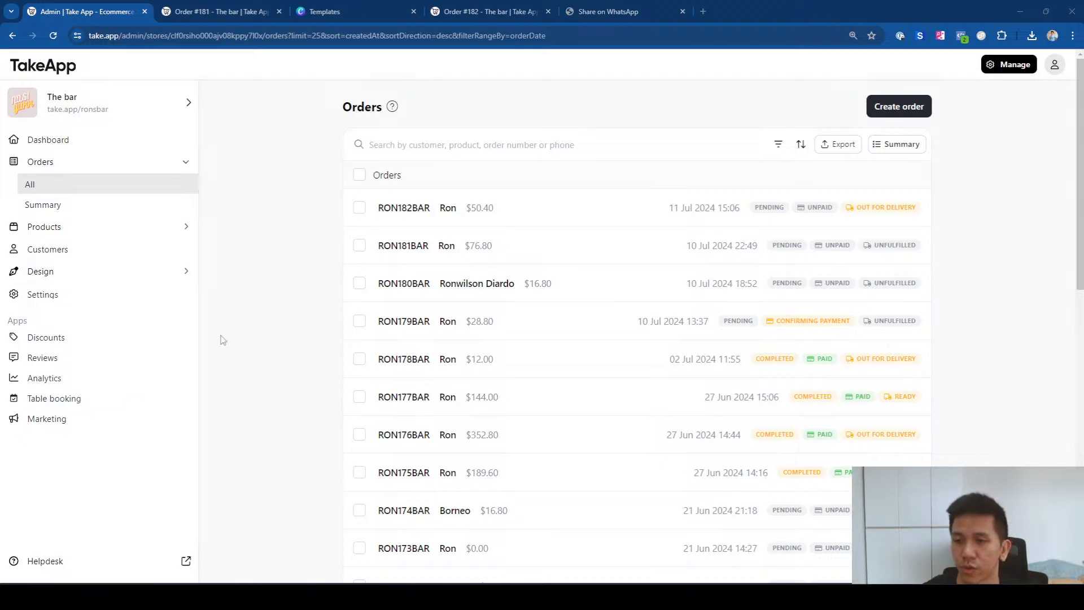
# Step: Go to Settings > Payments and open the Cash on Delivery manual payment method
pyautogui.click(97, 293)
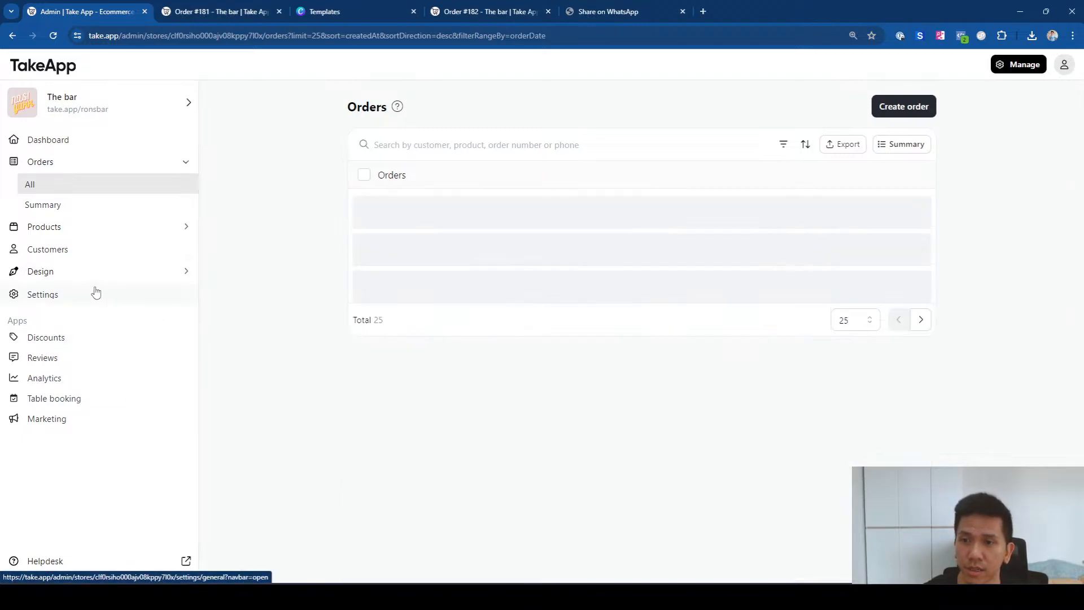
pyautogui.click(113, 172)
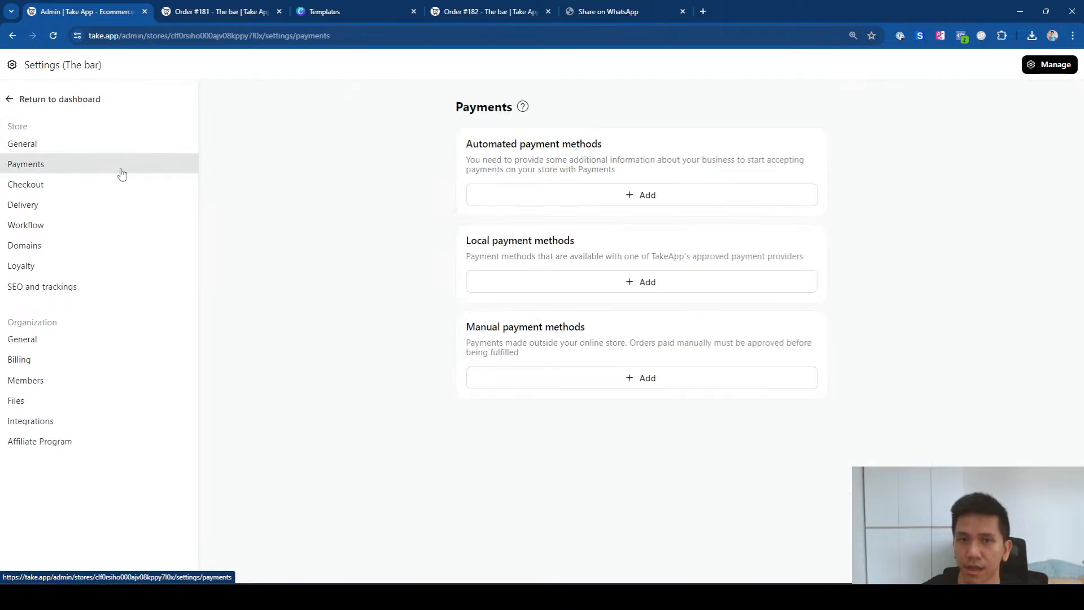
pyautogui.scroll(-3, 542, 396)
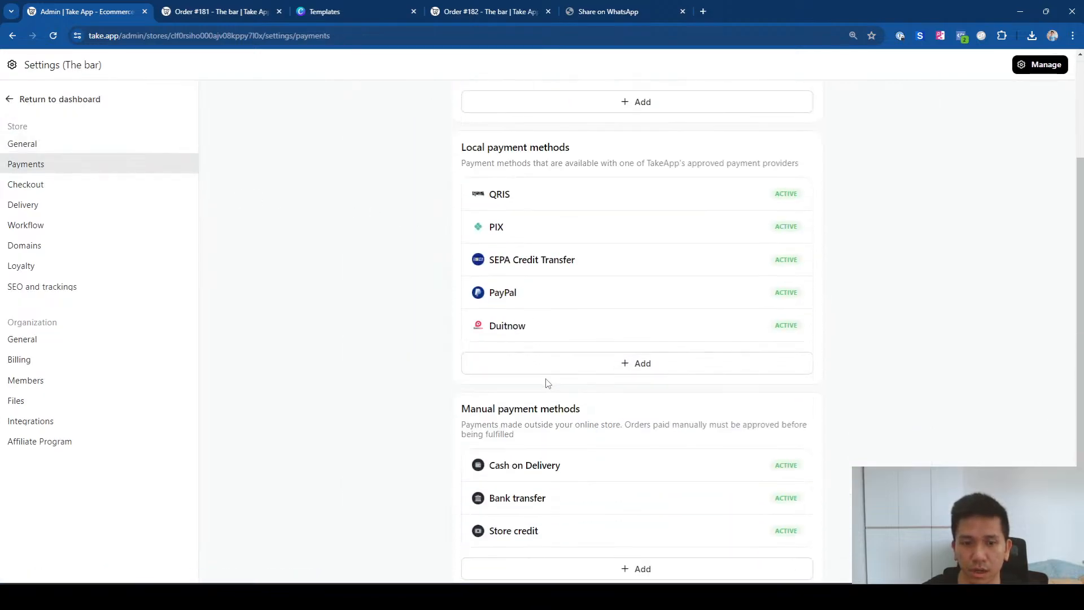
pyautogui.click(566, 472)
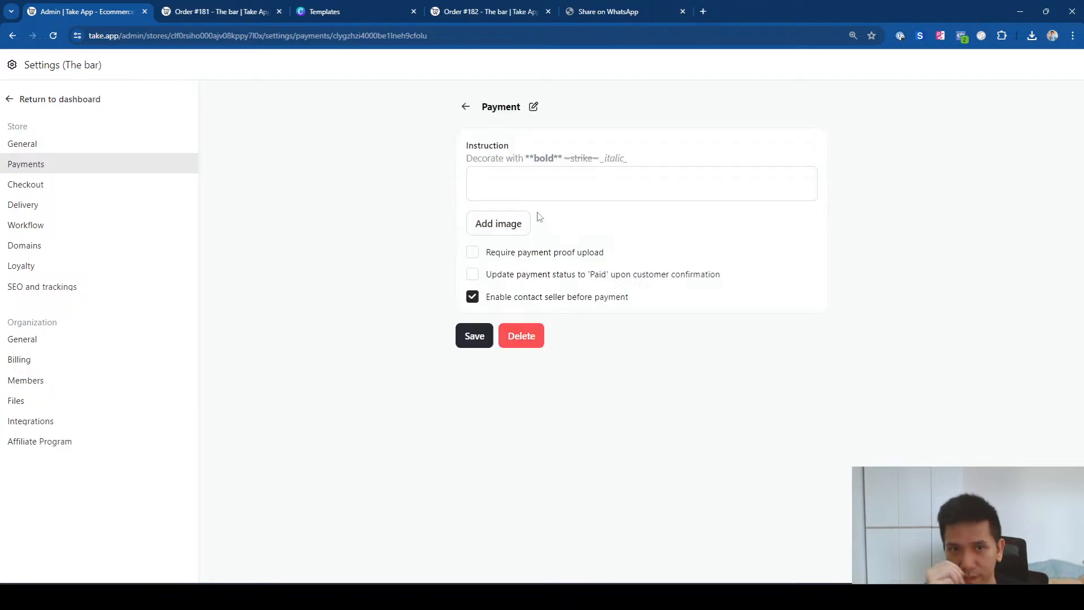
pyautogui.click(465, 106)
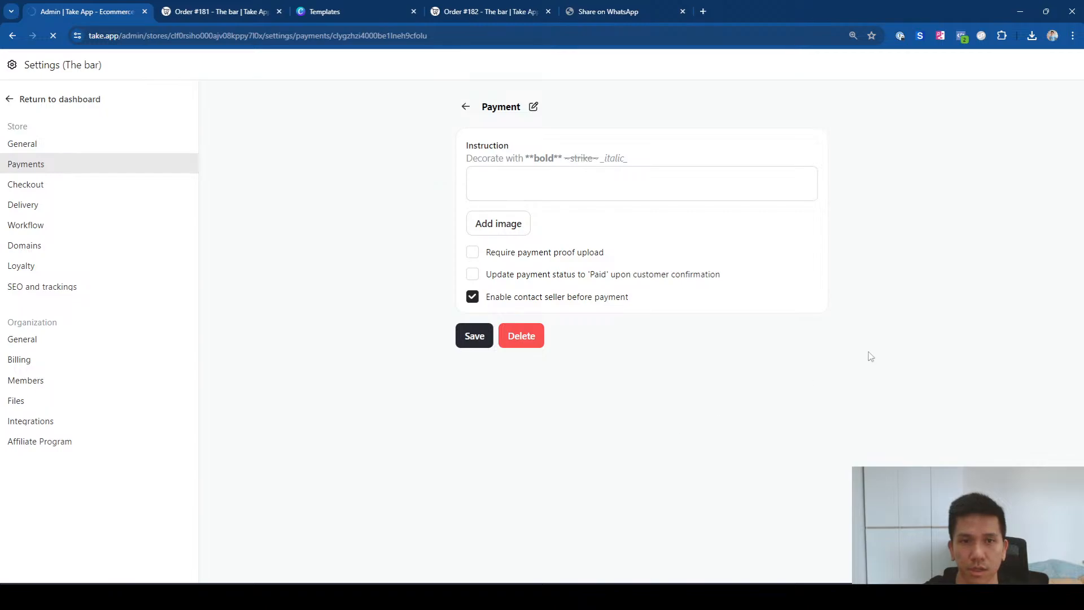
pyautogui.click(465, 106)
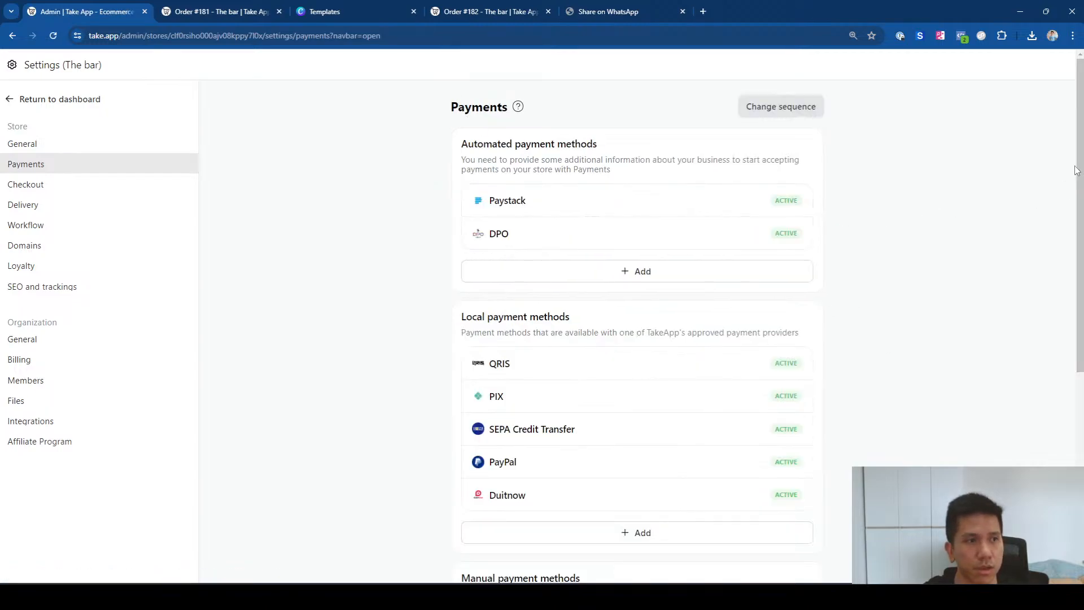
pyautogui.scroll(-6, 1023, 194)
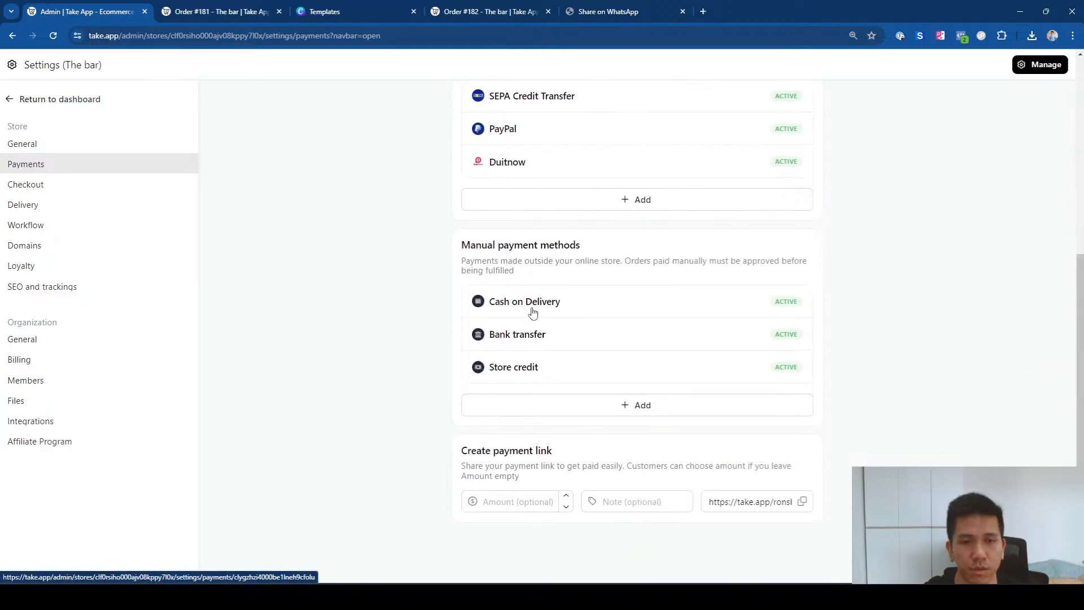
pyautogui.click(533, 313)
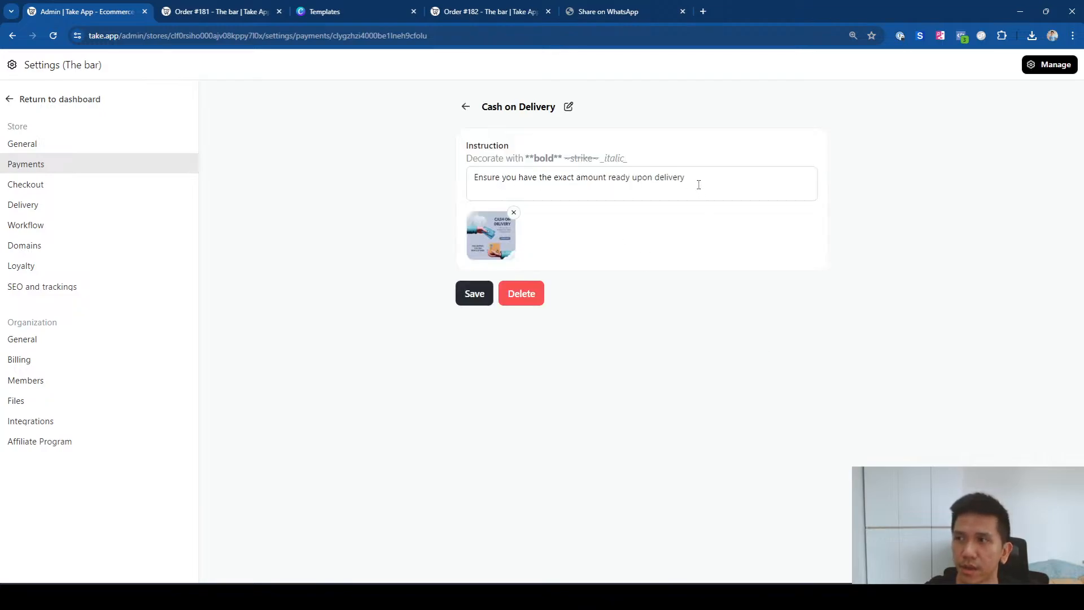
# Step: Replace the COD instruction with '!!! Not applicable for order less than $10' and go back
pyautogui.moveTo(691, 178); pyautogui.dragTo(474, 178)
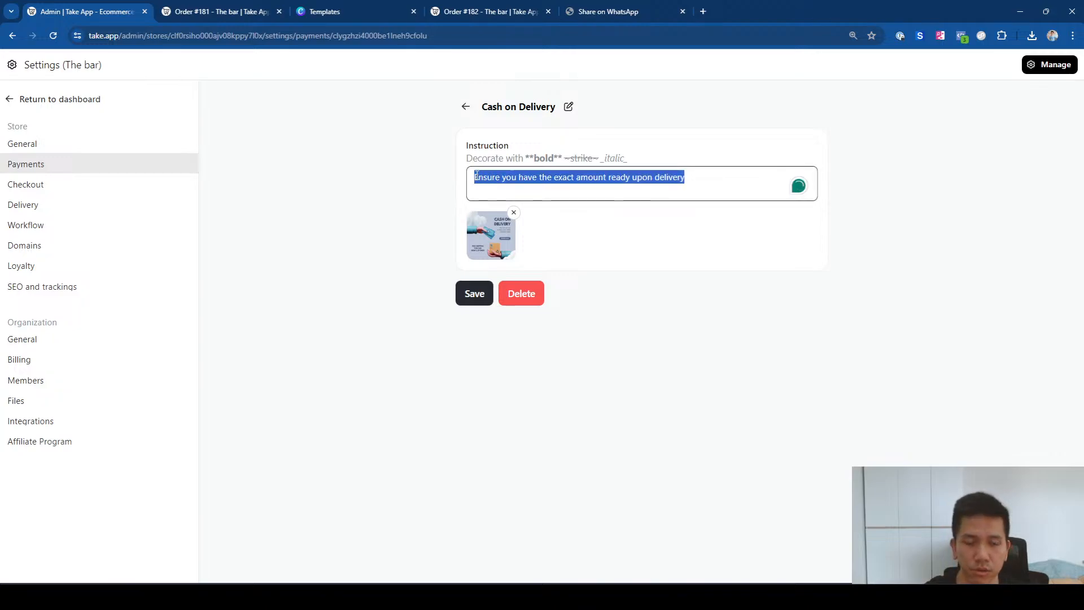
pyautogui.press('BackSpace')
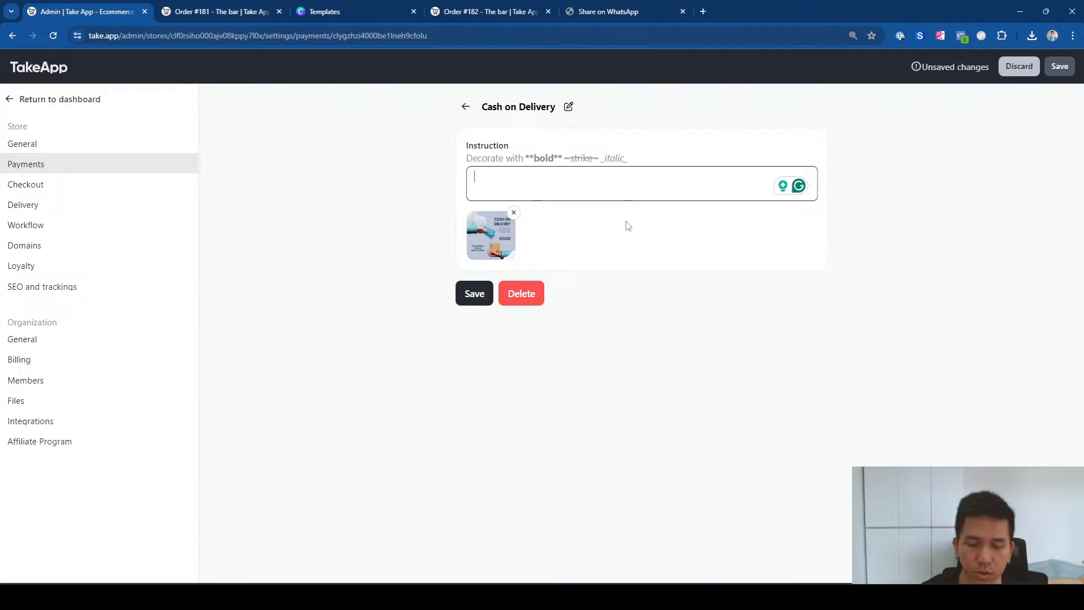
pyautogui.write('!!! ')
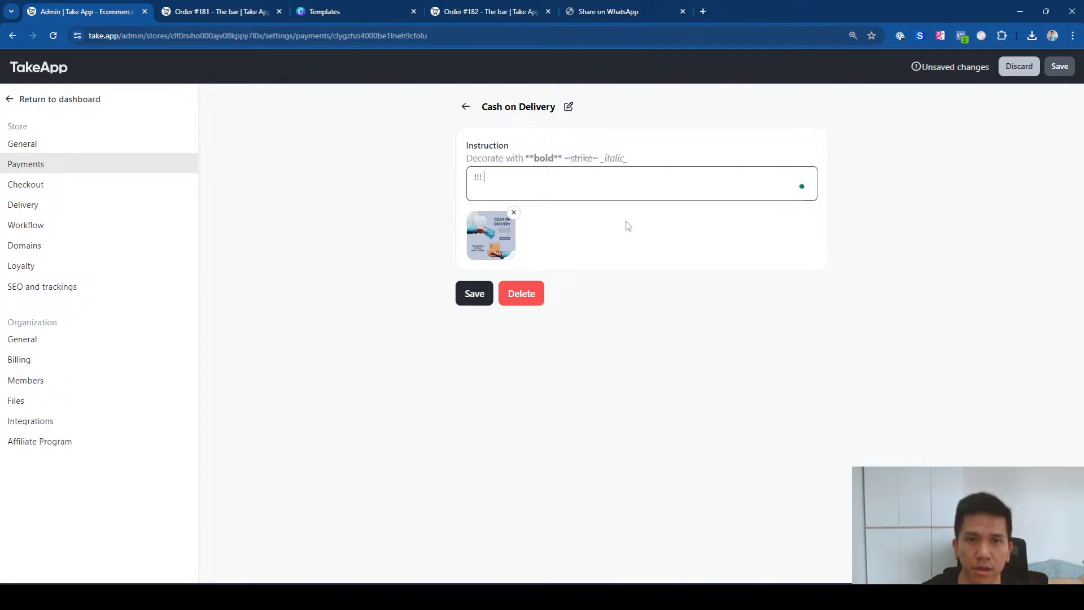
pyautogui.write('Not applicable for')
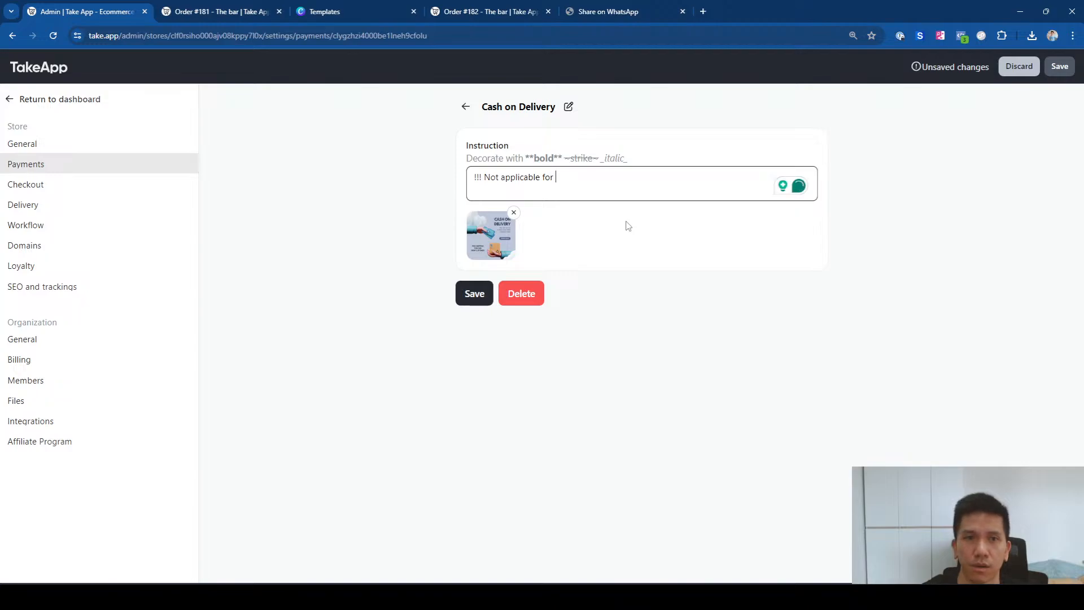
pyautogui.write(' order less t')
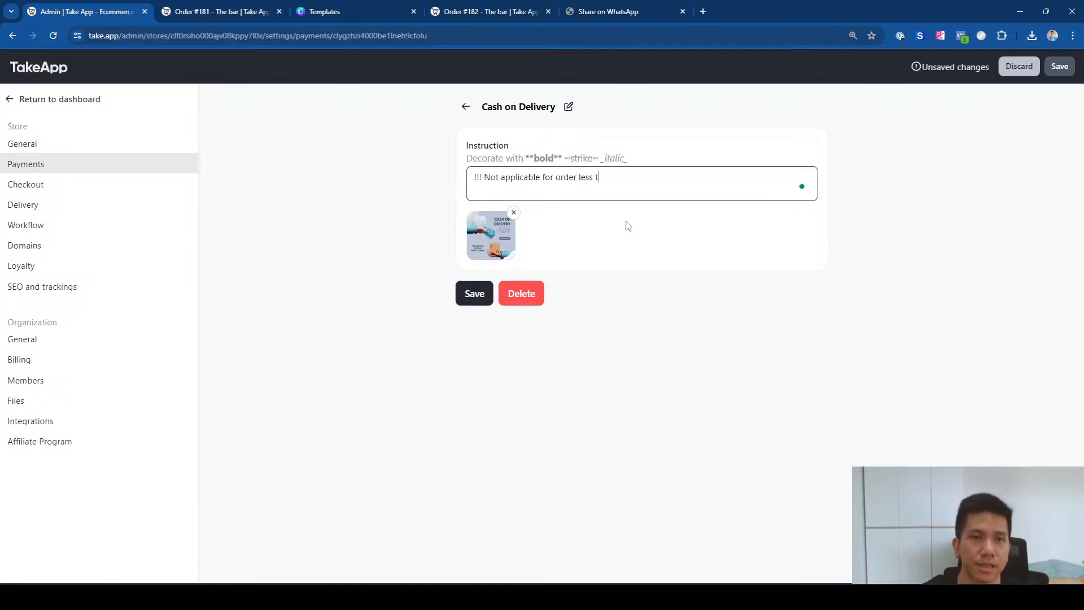
pyautogui.write('han 10')
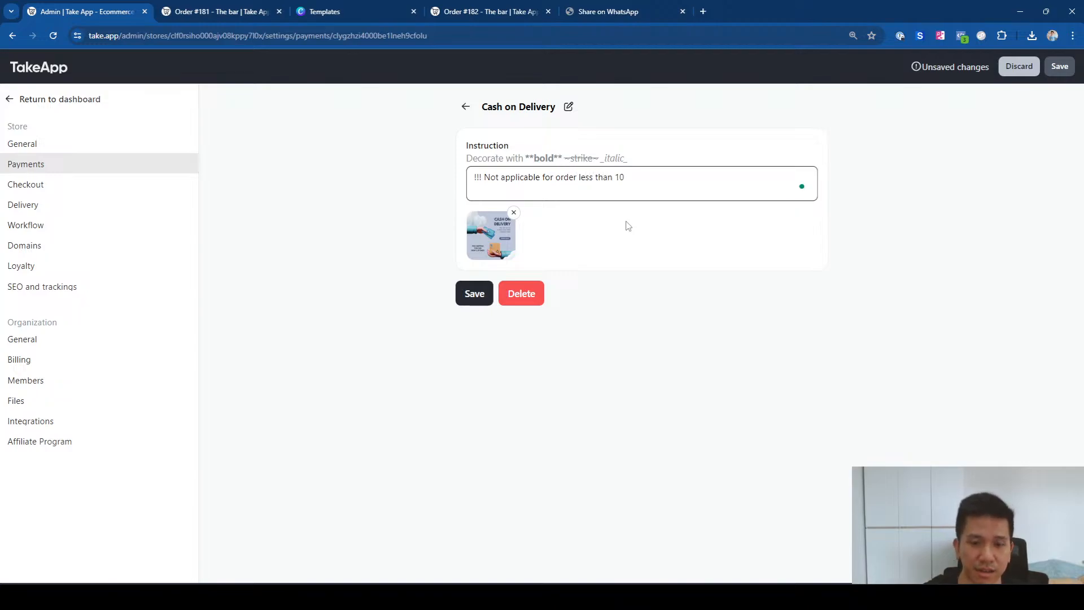
pyautogui.press('BackSpace')
pyautogui.press('BackSpace')
pyautogui.write('$10')
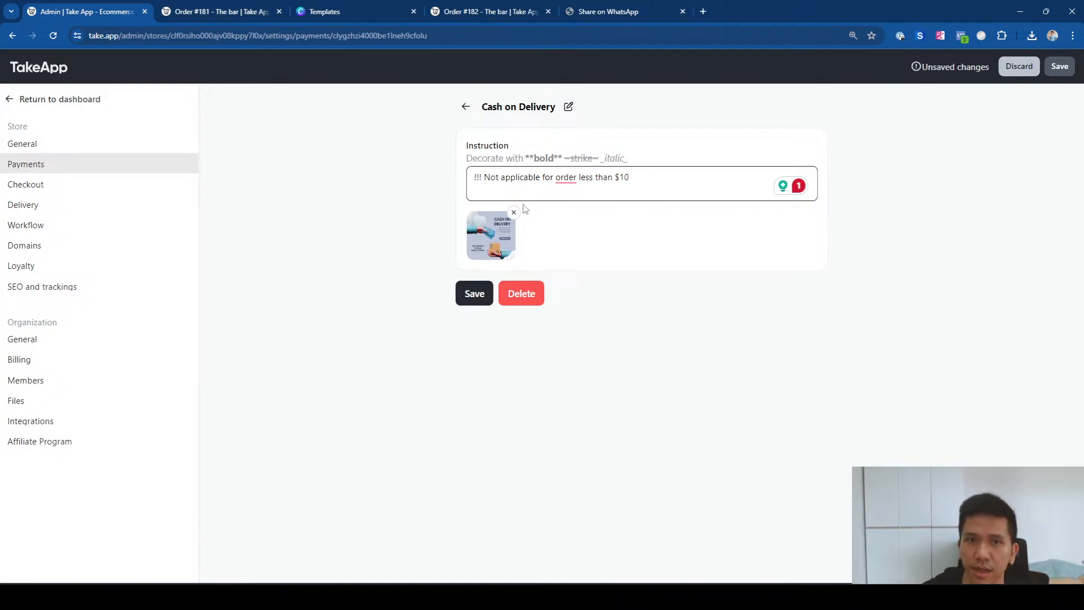
pyautogui.click(466, 107)
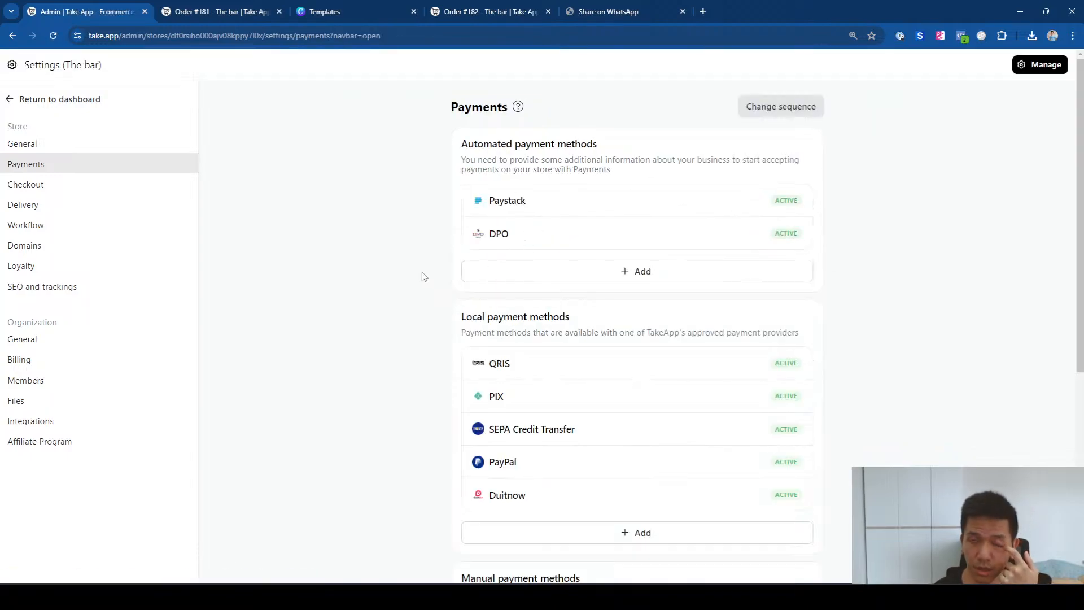
# Step: Open the 'Store delivery (in-house courier) flat rate' service from the Delivery settings
pyautogui.click(78, 213)
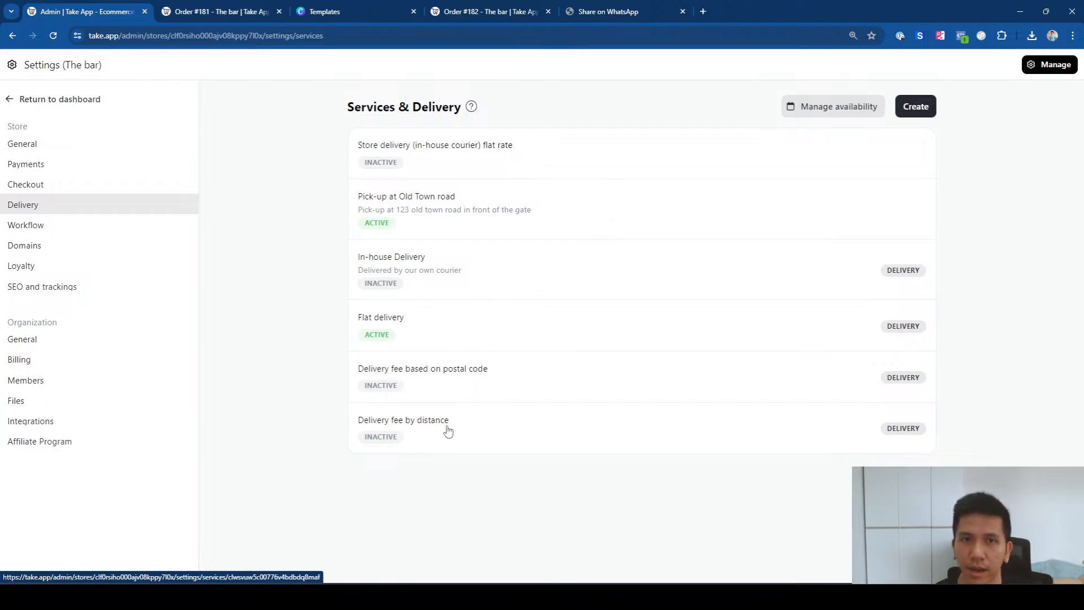
pyautogui.click(429, 151)
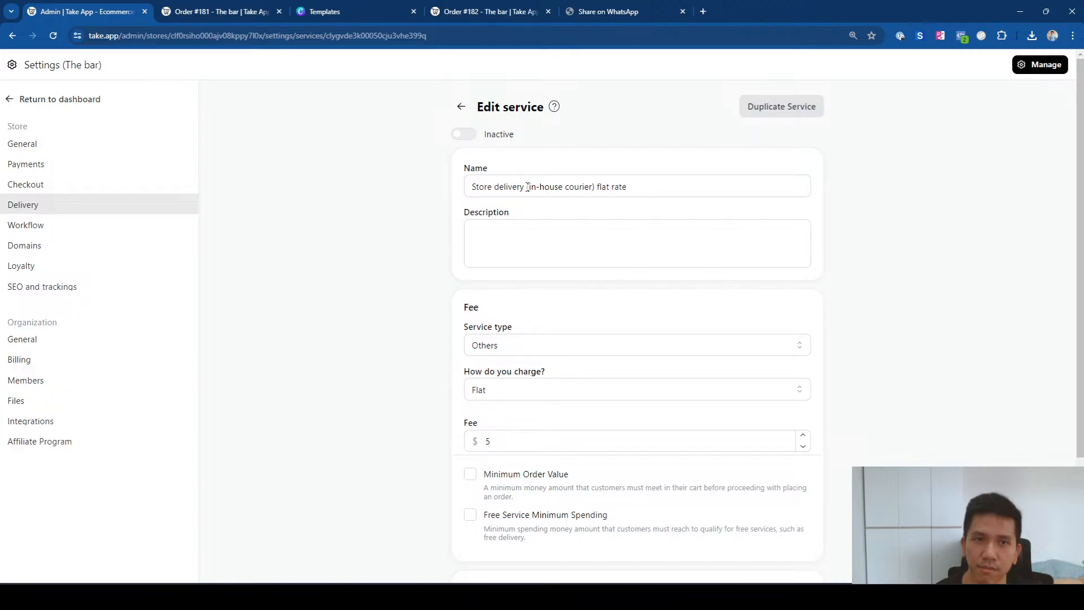
# Step: Set the description to 'For COD payment' and prefix the service name with 'For COD only, '
pyautogui.moveTo(527, 187); pyautogui.dragTo(599, 192)
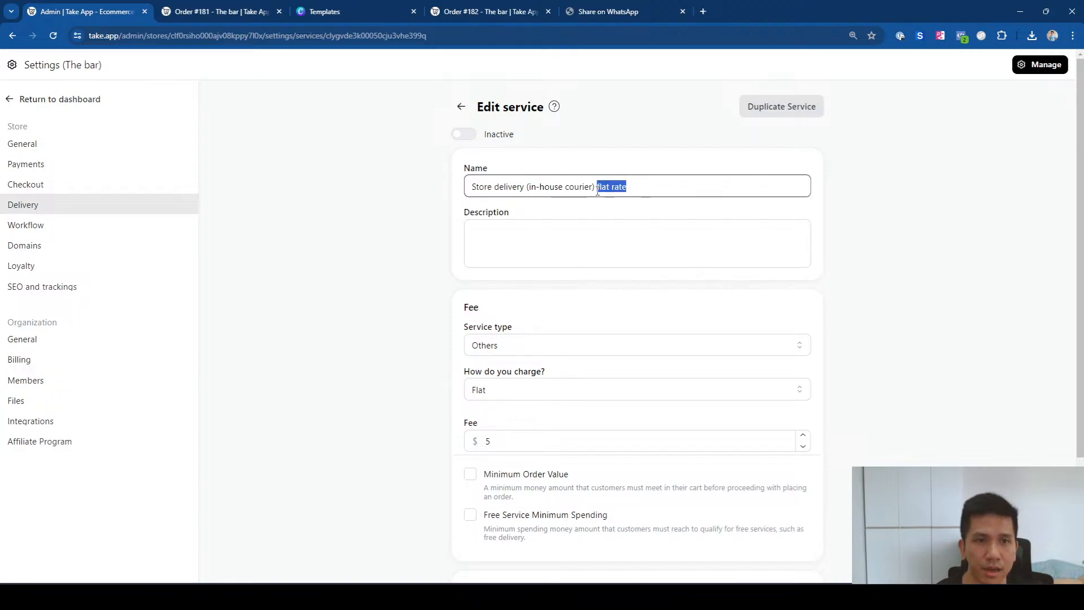
pyautogui.click(546, 235)
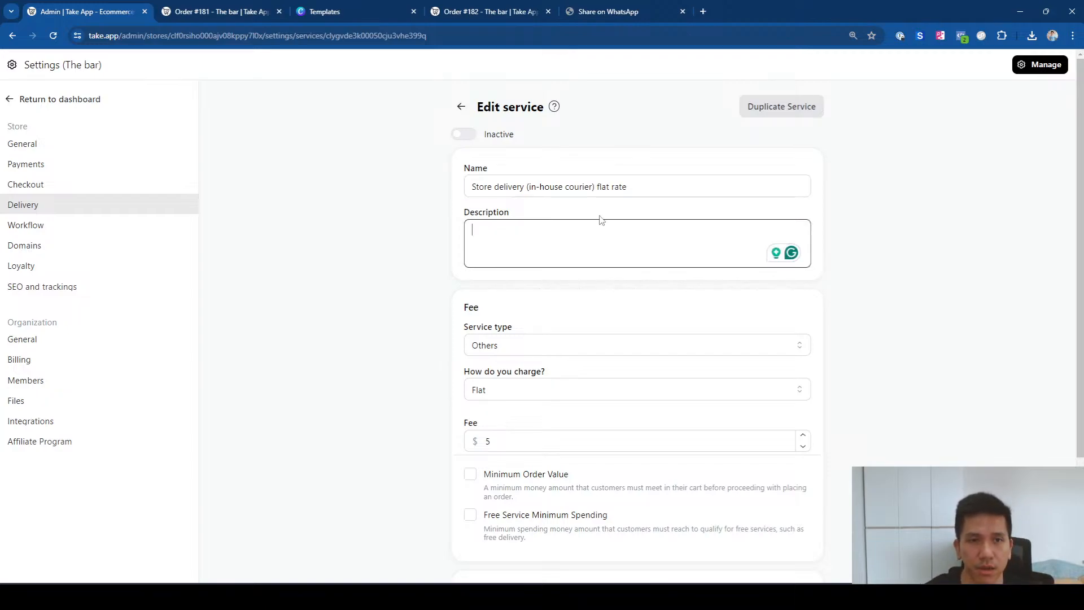
pyautogui.write('For ')
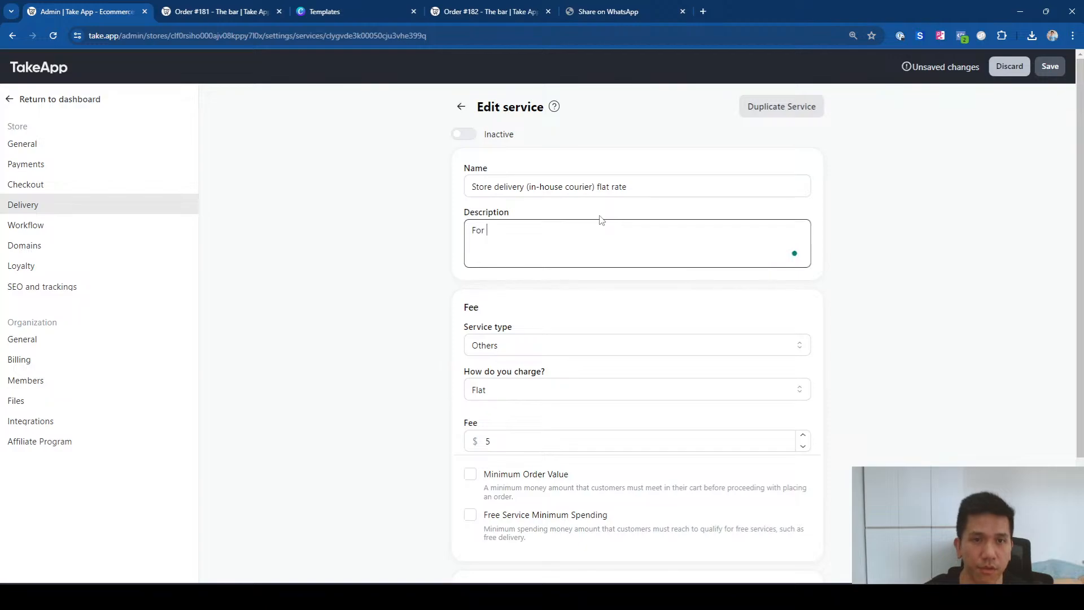
pyautogui.write('COD payment')
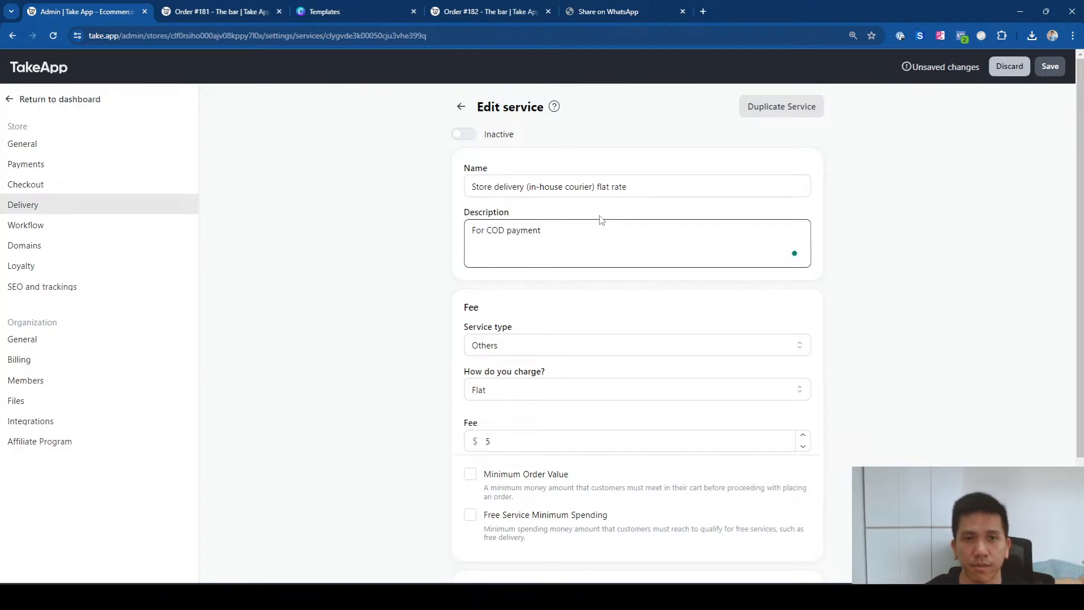
pyautogui.click(475, 187)
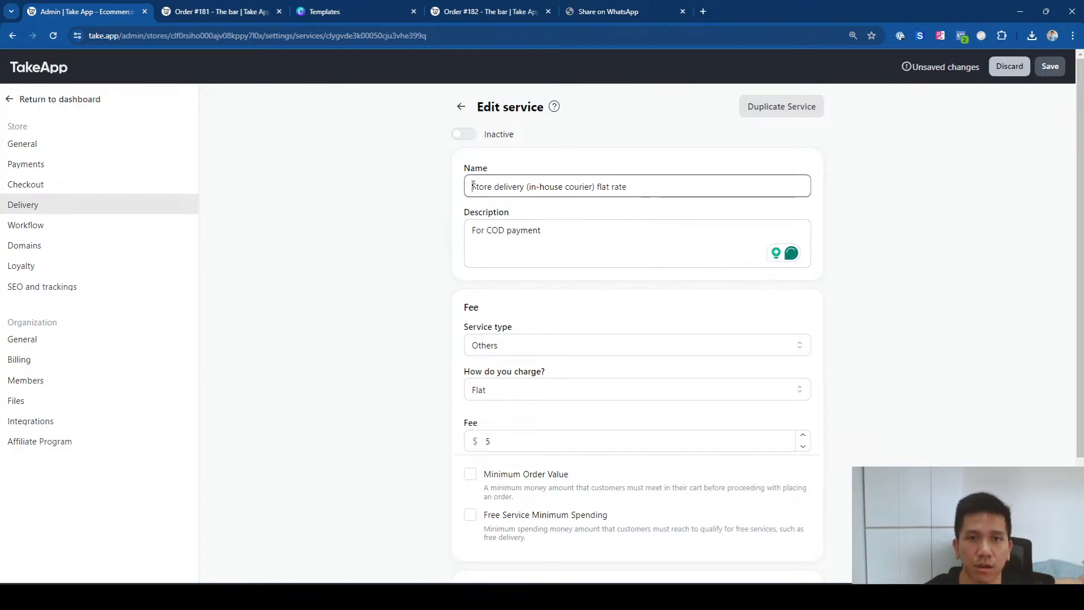
pyautogui.write('For ')
pyautogui.write('COD only')
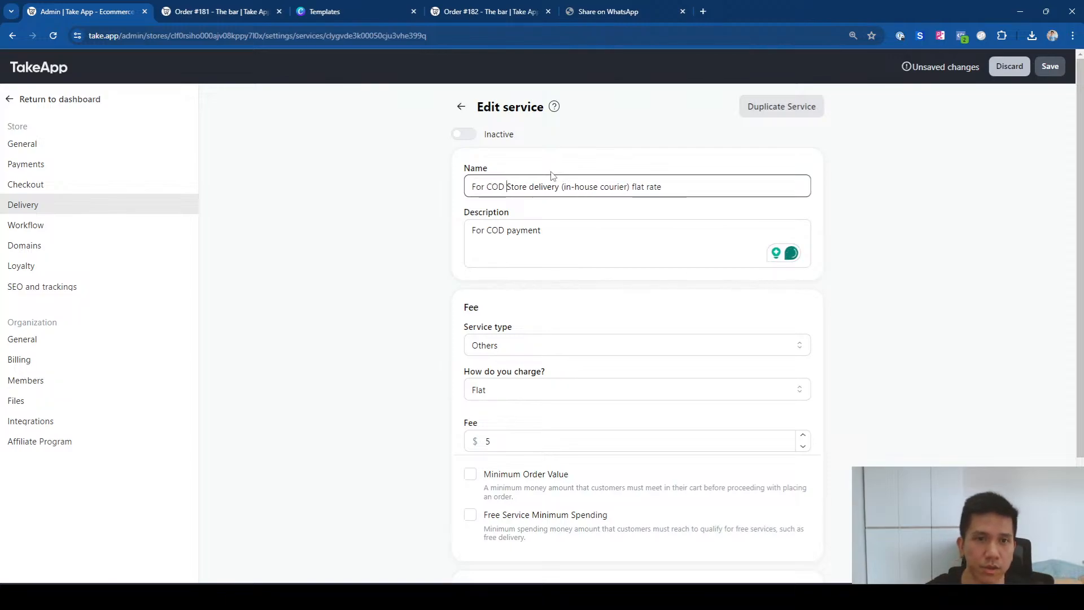
pyautogui.write(',')
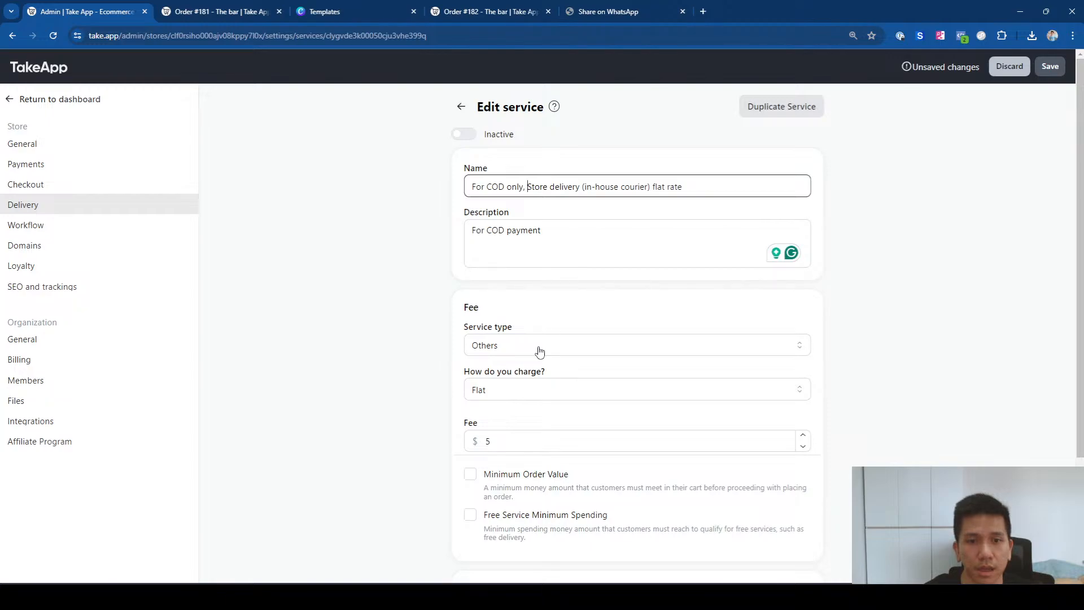
pyautogui.scroll(-1, 544, 390)
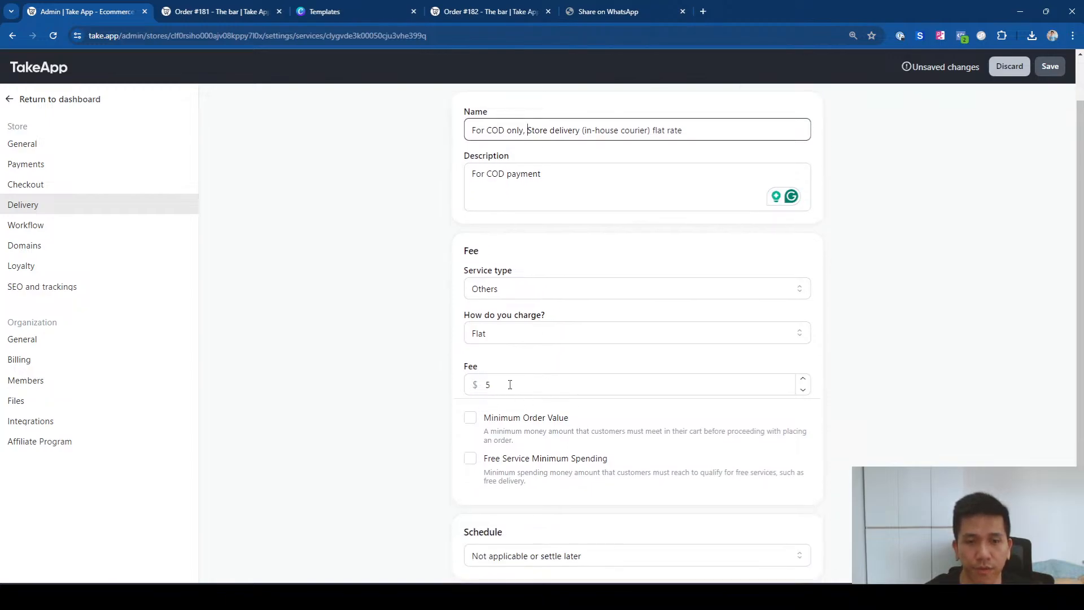
# Step: Enable Minimum Order Value and set it to 10
pyautogui.click(470, 420)
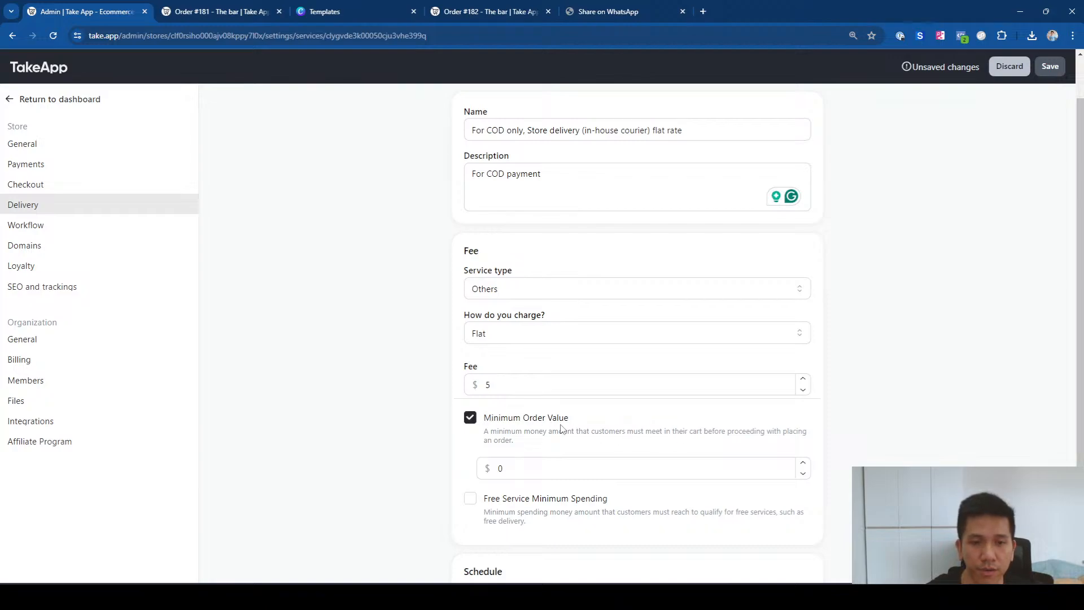
pyautogui.scroll(-2, 564, 430)
pyautogui.doubleClick(534, 357)
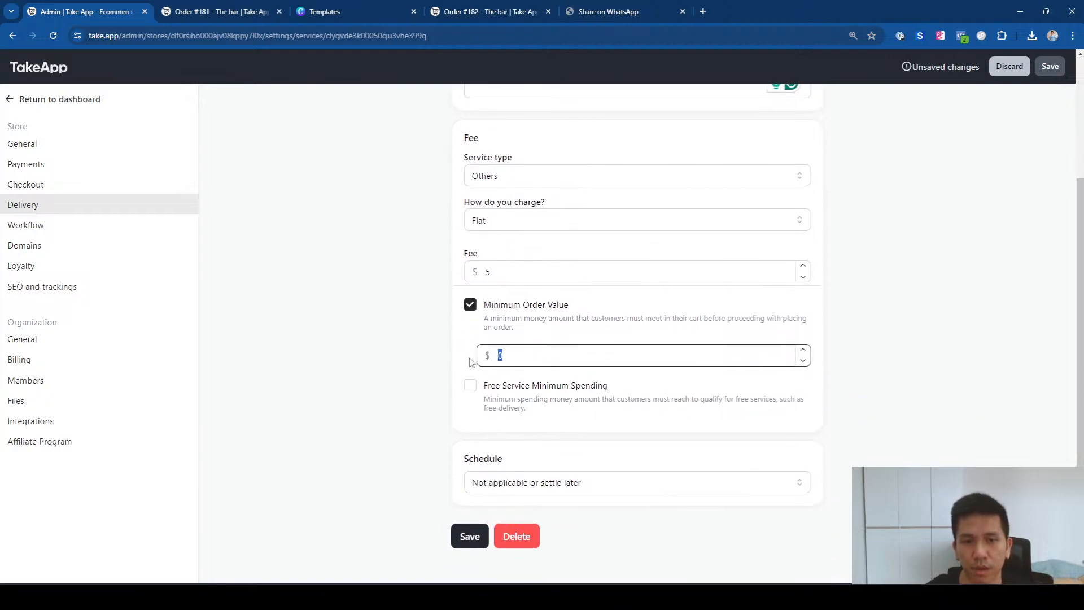
pyautogui.write('10')
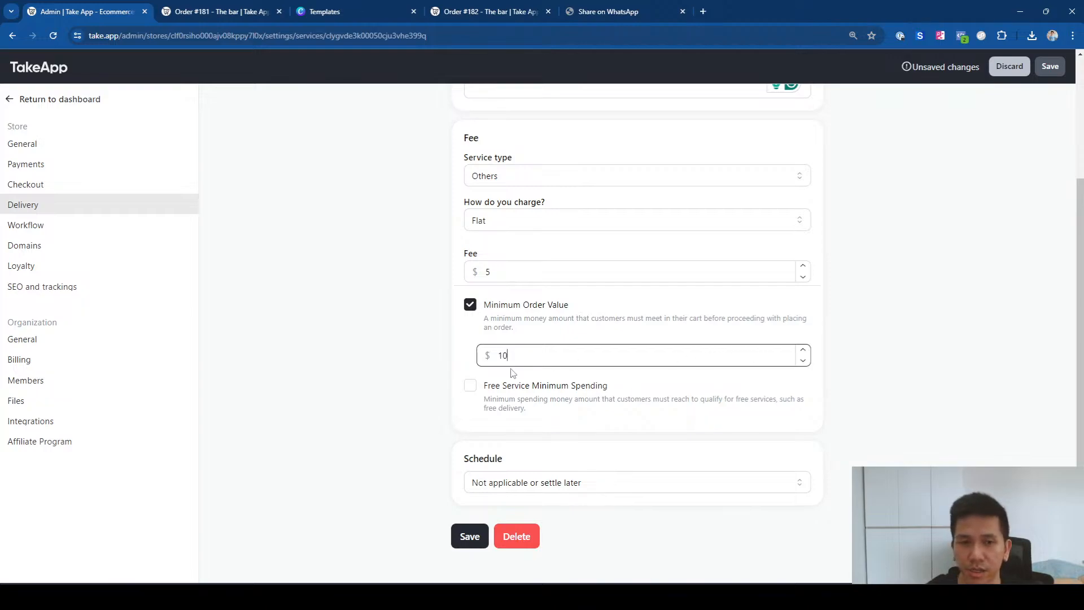
pyautogui.click(435, 347)
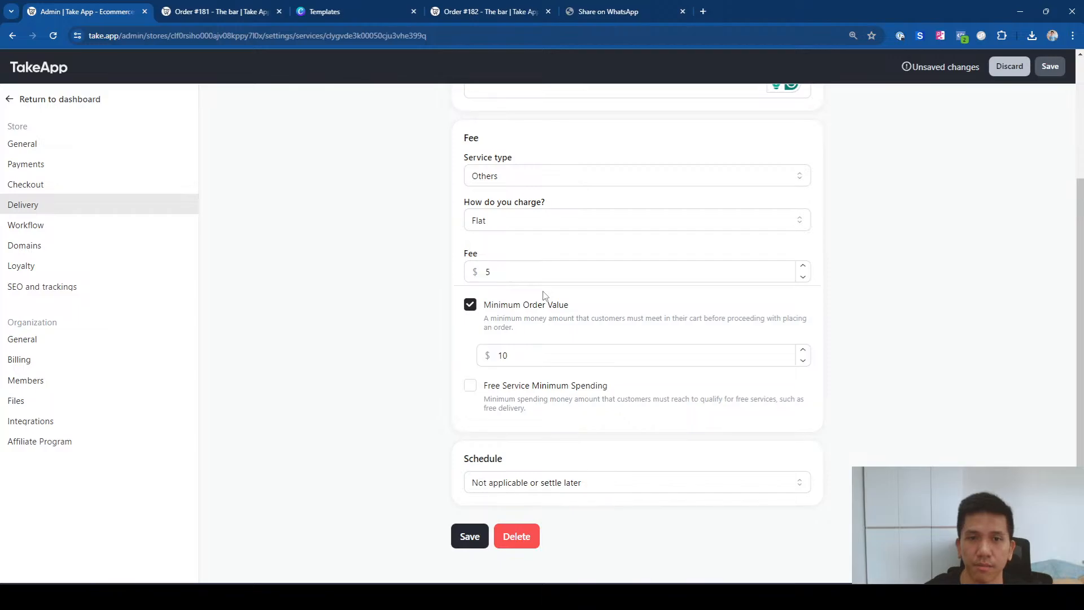
# Step: Change the service type to Delivery and bring up the scheduling choices
pyautogui.scroll(2, 508, 294)
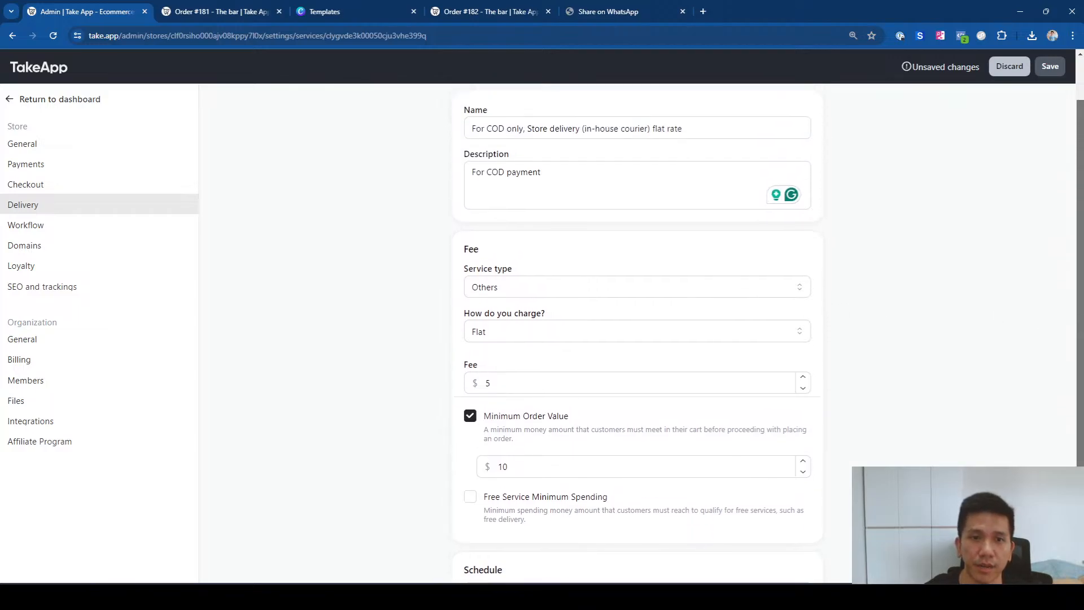
pyautogui.click(510, 306)
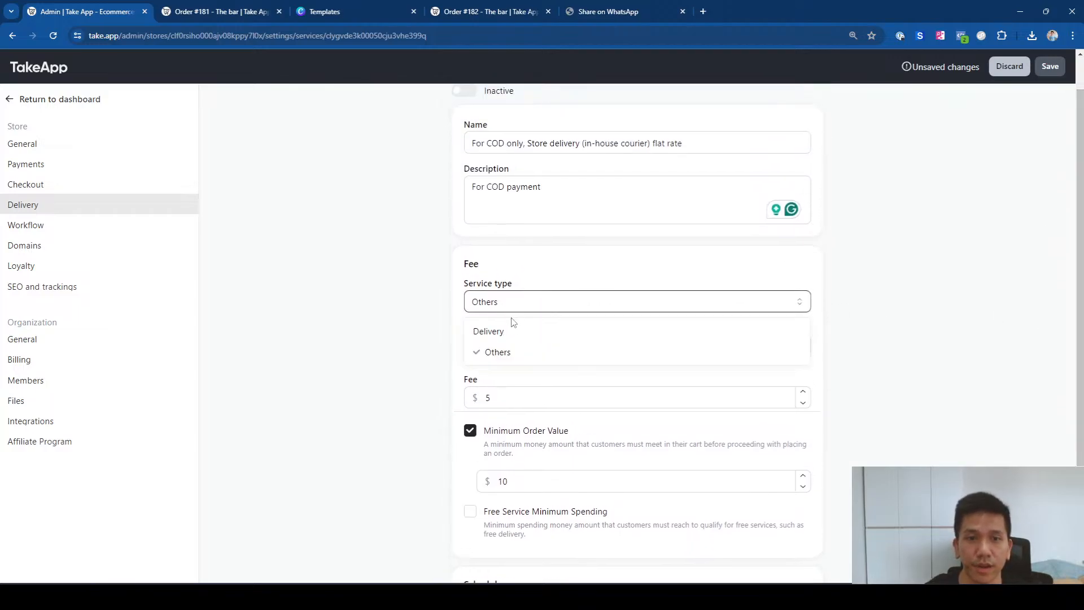
pyautogui.click(512, 331)
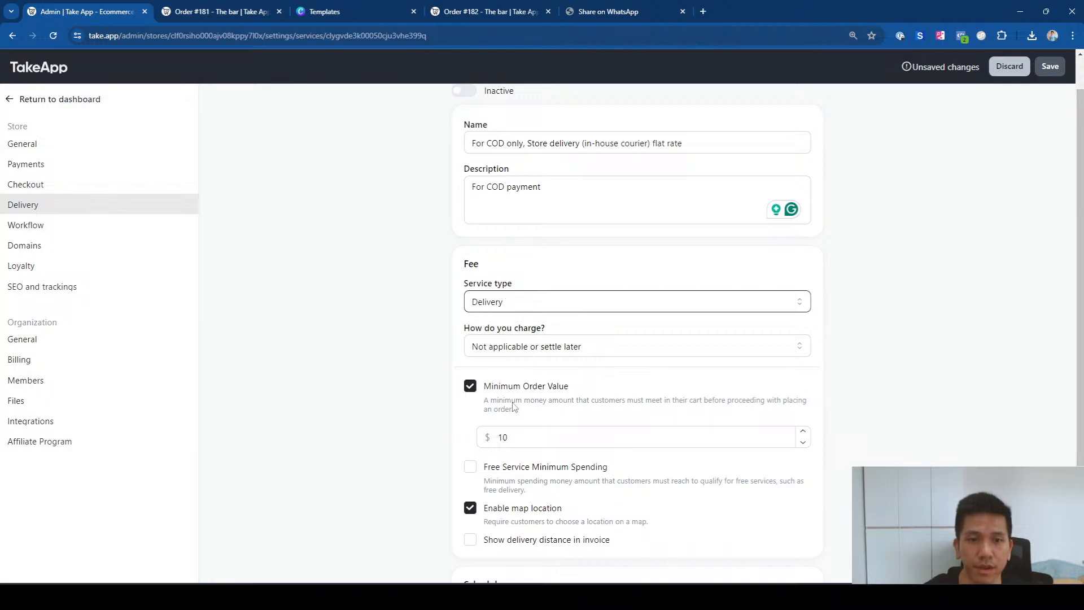
pyautogui.click(487, 439)
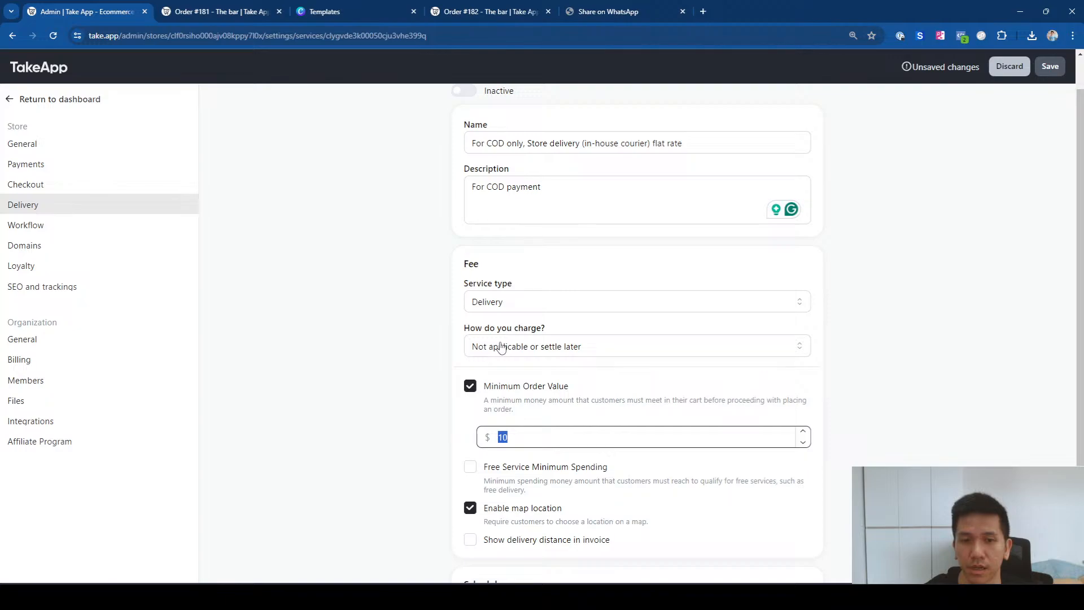
pyautogui.click(405, 371)
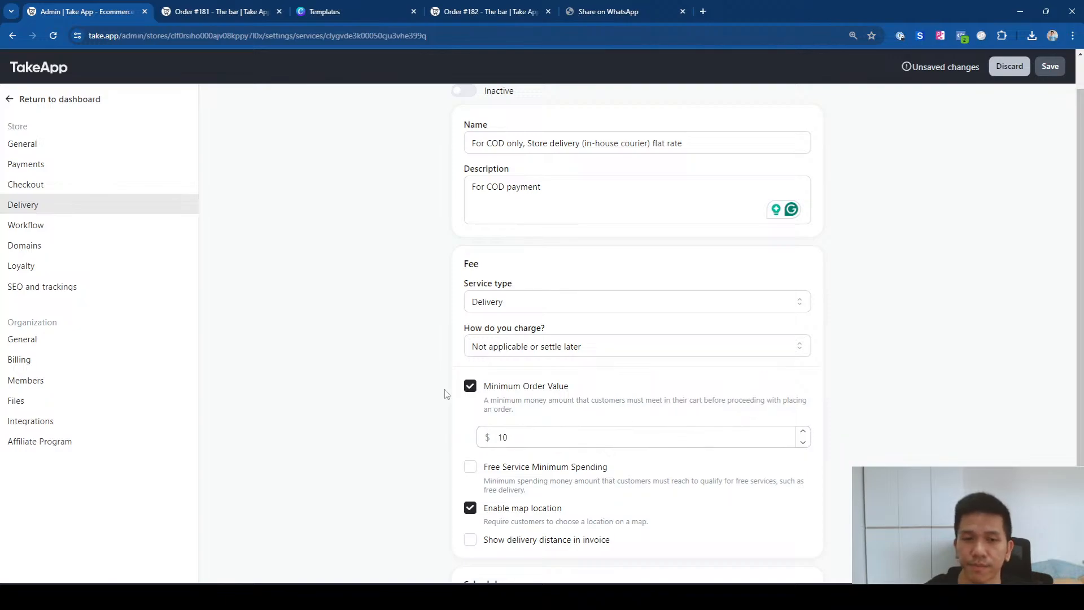
pyautogui.scroll(-1, 452, 396)
pyautogui.scroll(1, 452, 395)
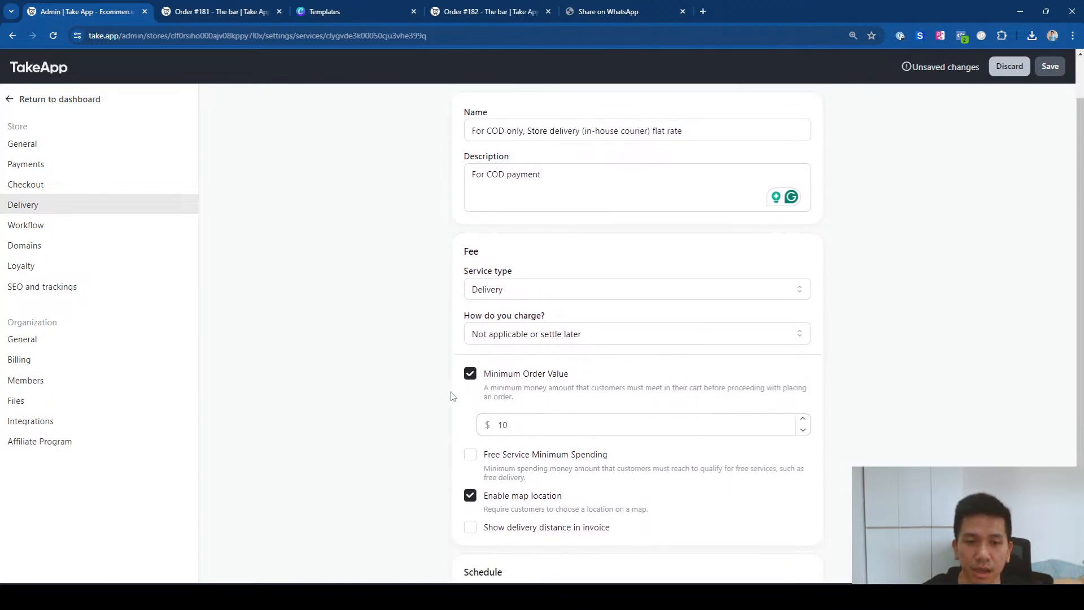
pyautogui.scroll(-2, 455, 390)
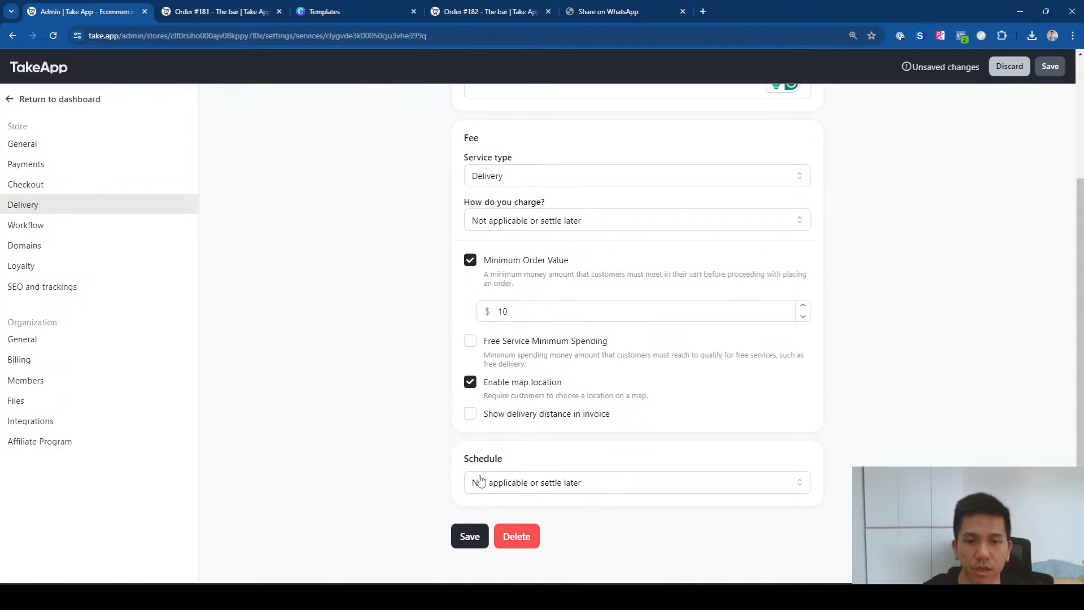
pyautogui.click(500, 483)
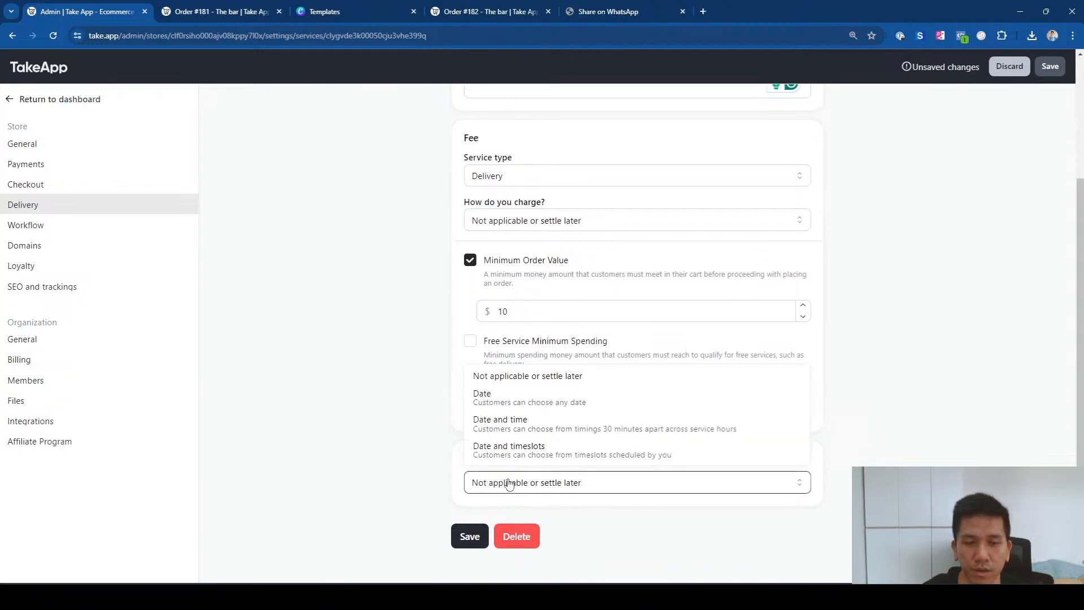
# Step: Schedule by Date and set Sunday's closing time to 11:00 AM
pyautogui.click(525, 398)
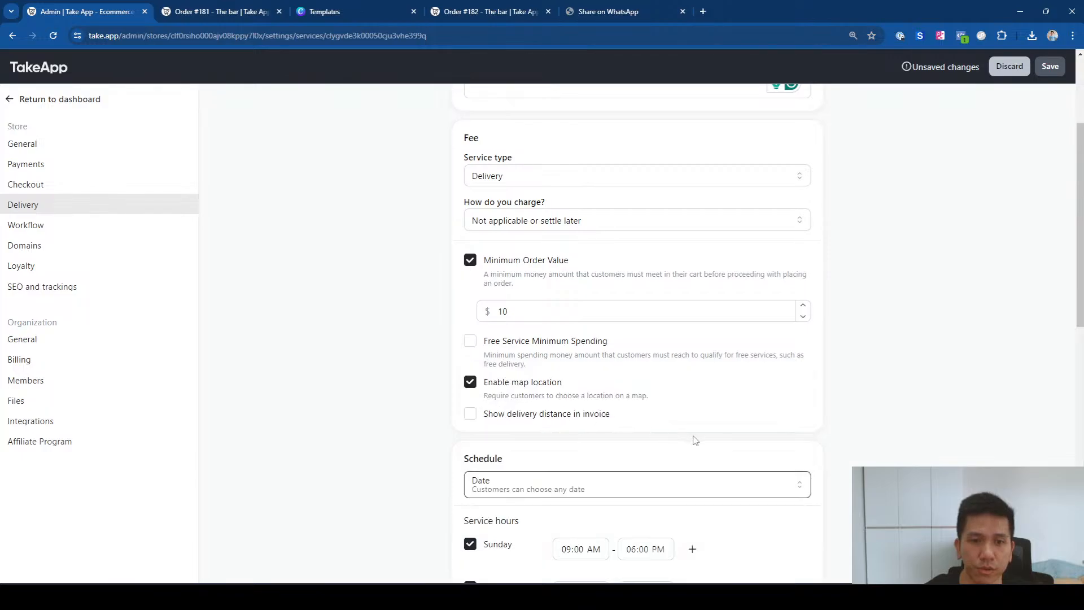
pyautogui.scroll(-3, 893, 446)
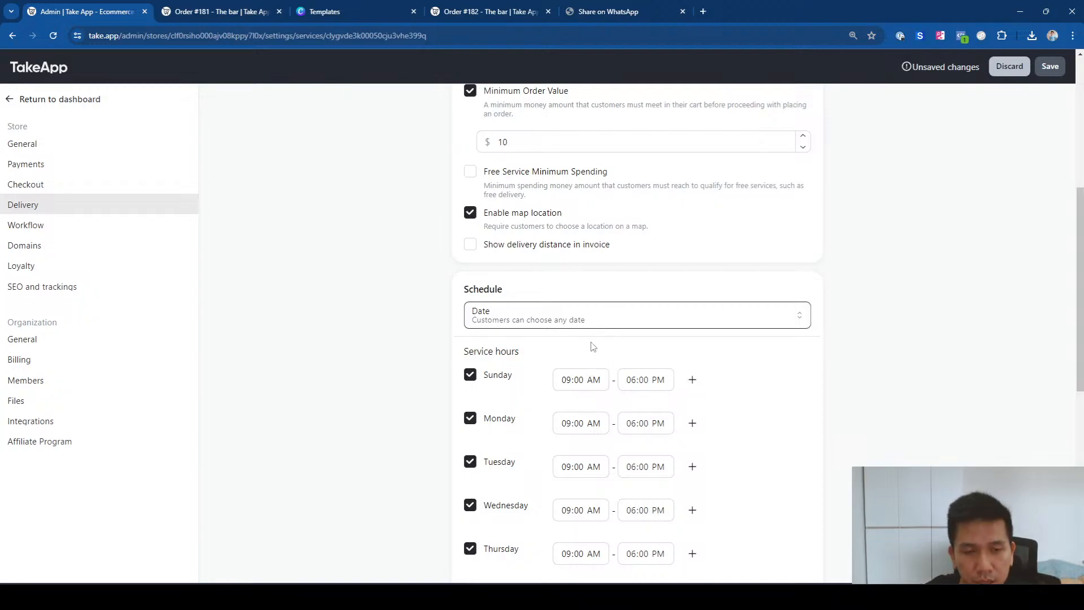
pyautogui.click(632, 385)
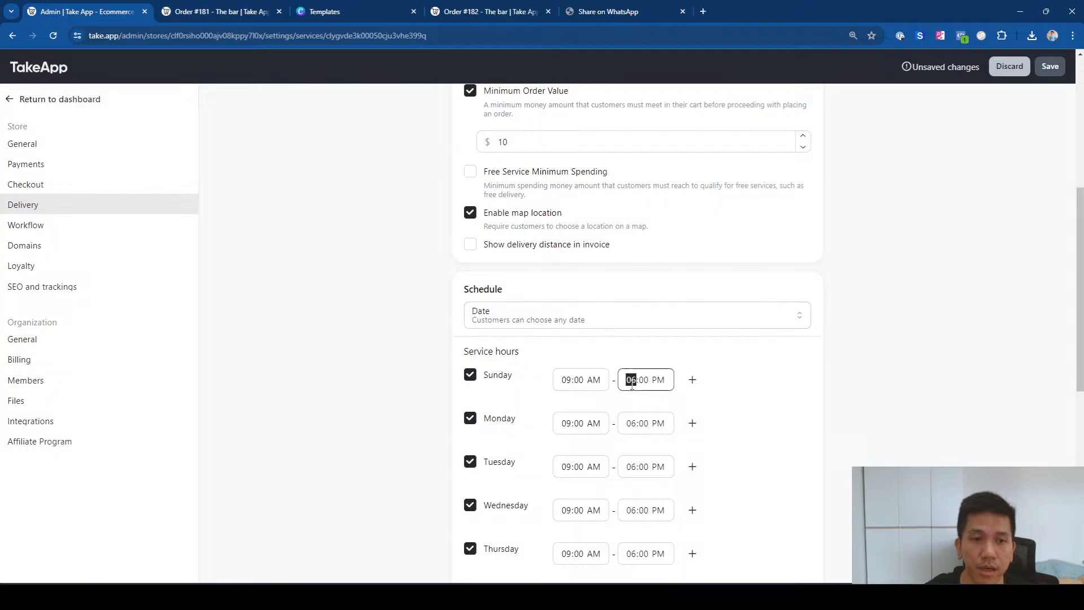
pyautogui.write('1')
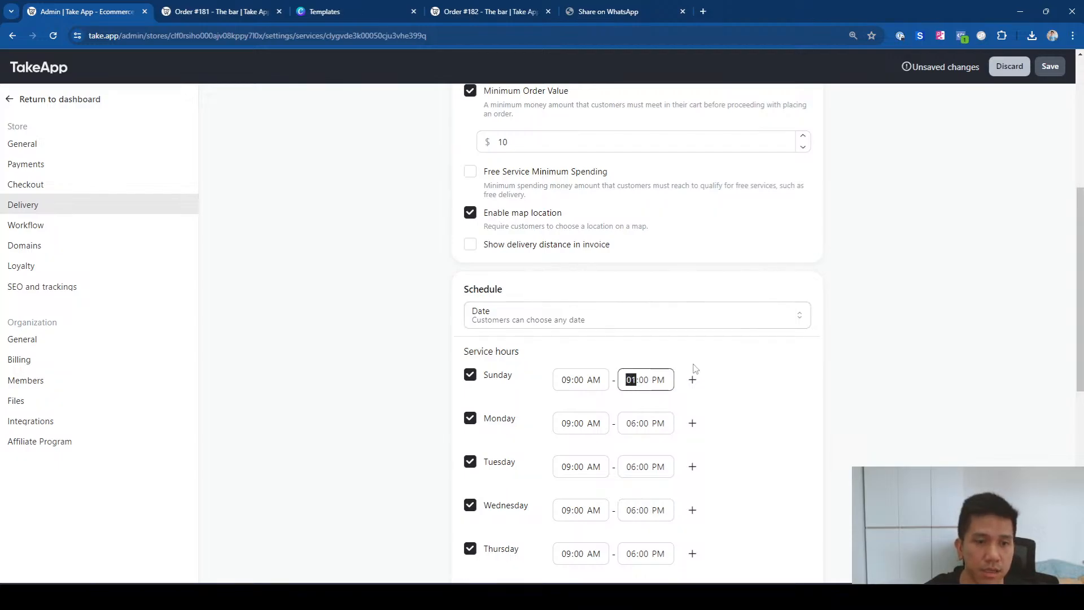
pyautogui.write('0')
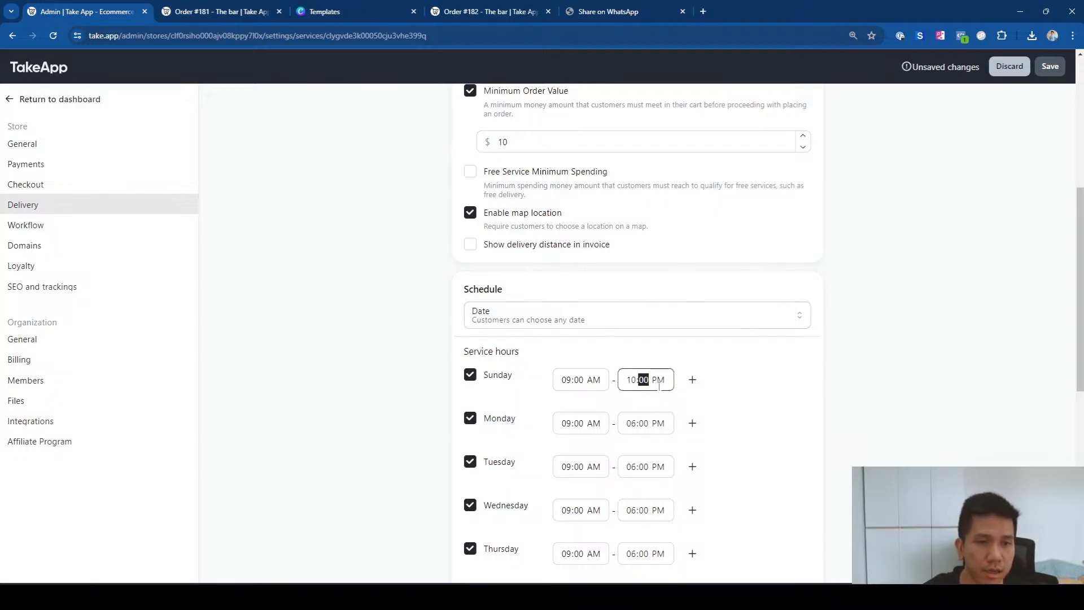
pyautogui.click(632, 380)
pyautogui.write('11')
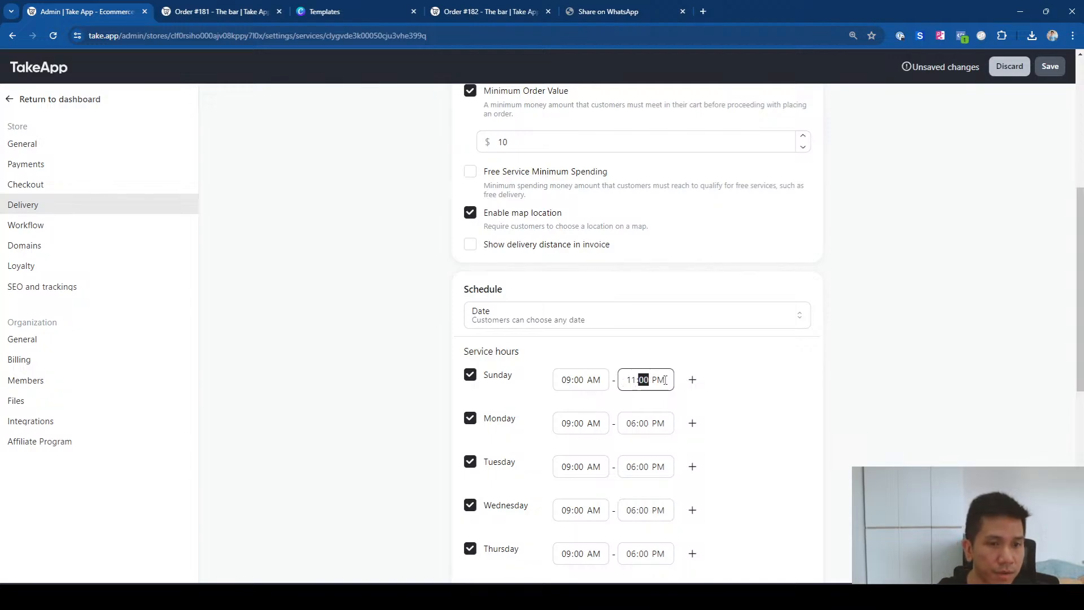
pyautogui.click(659, 380)
pyautogui.write('a')
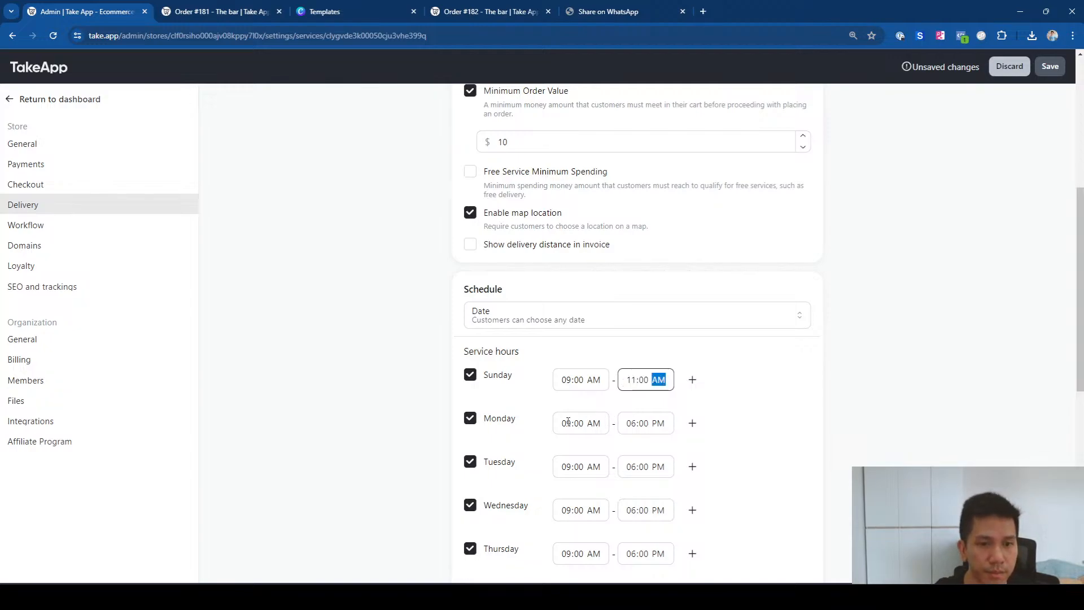
# Step: Set Monday, Tuesday and Wednesday closing times to 11:00 AM
pyautogui.click(631, 423)
pyautogui.write('11')
pyautogui.click(660, 423)
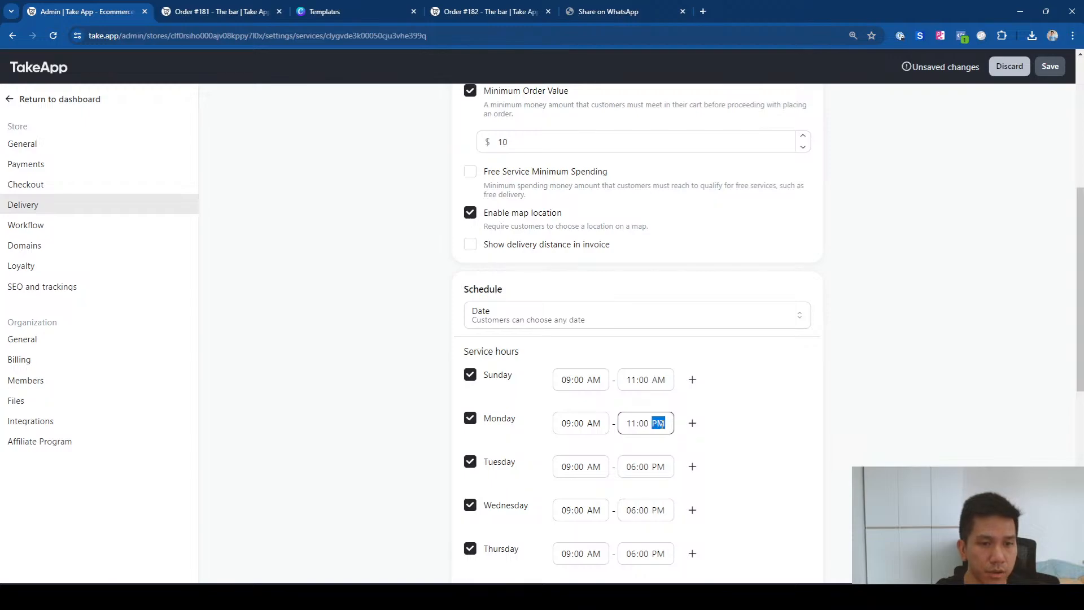
pyautogui.write('a')
pyautogui.click(632, 466)
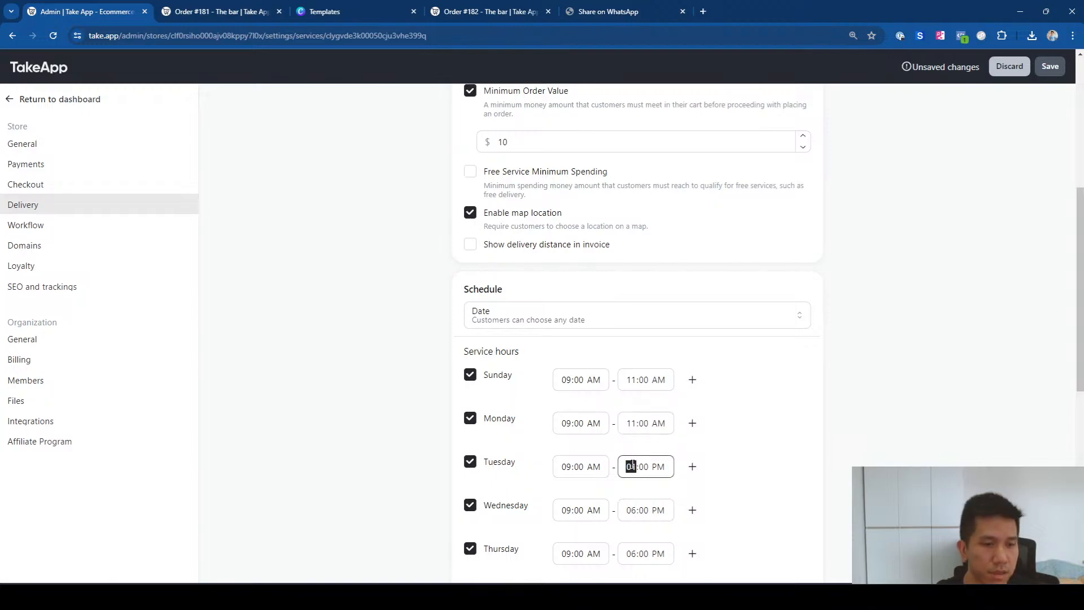
pyautogui.write('11')
pyautogui.click(659, 466)
pyautogui.write('a')
pyautogui.click(631, 510)
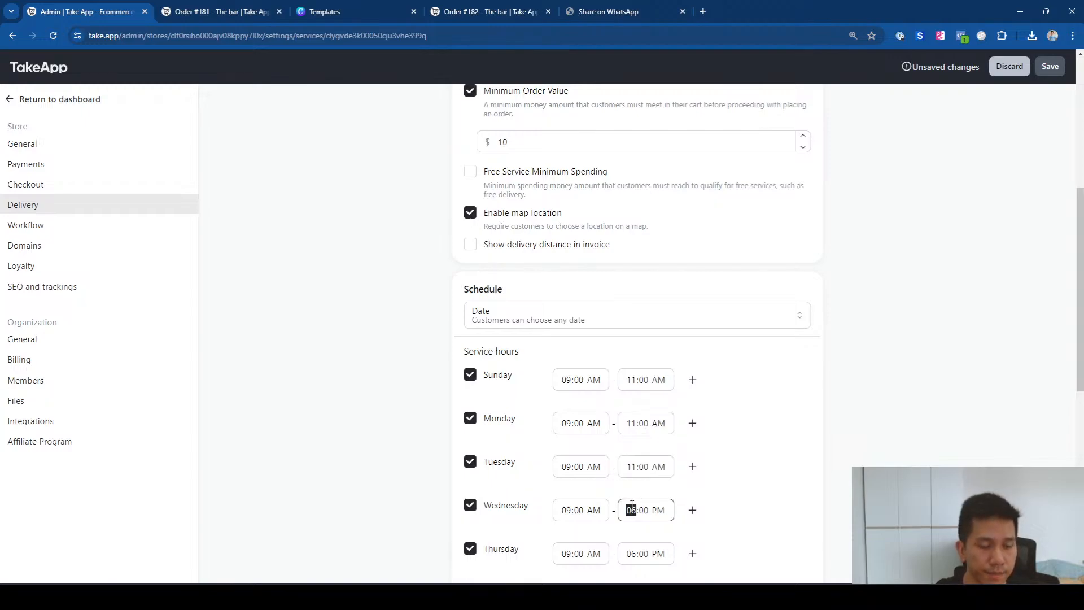
pyautogui.write('11')
pyautogui.click(659, 510)
pyautogui.write('a')
pyautogui.click(762, 513)
# Step: Uncheck Thursday, Friday and Saturday in the service hours
pyautogui.scroll(-1, 814, 501)
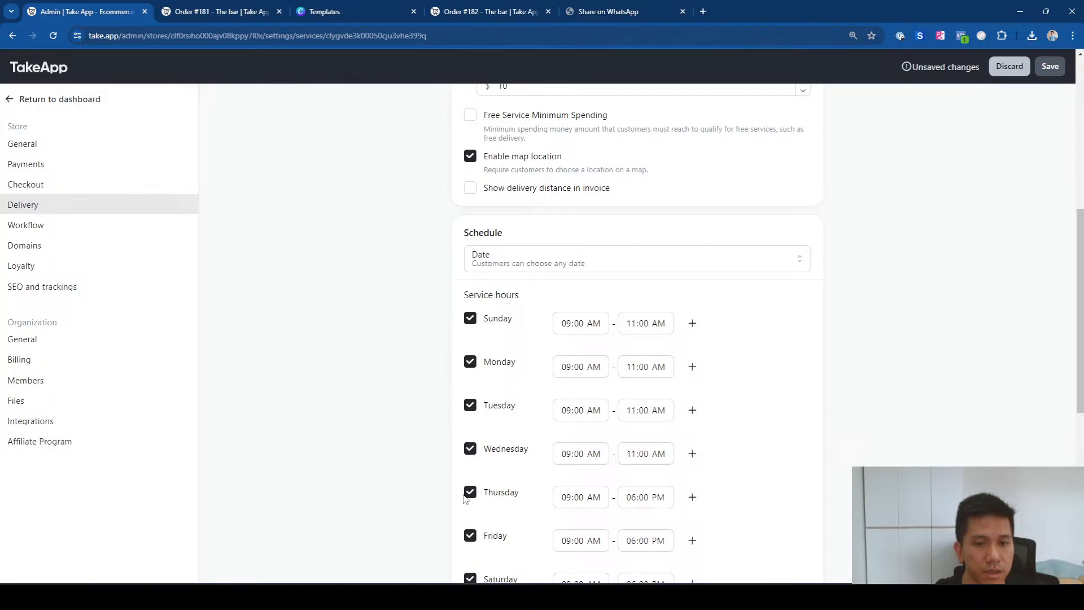
pyautogui.click(470, 492)
pyautogui.click(470, 535)
pyautogui.scroll(-1, 468, 556)
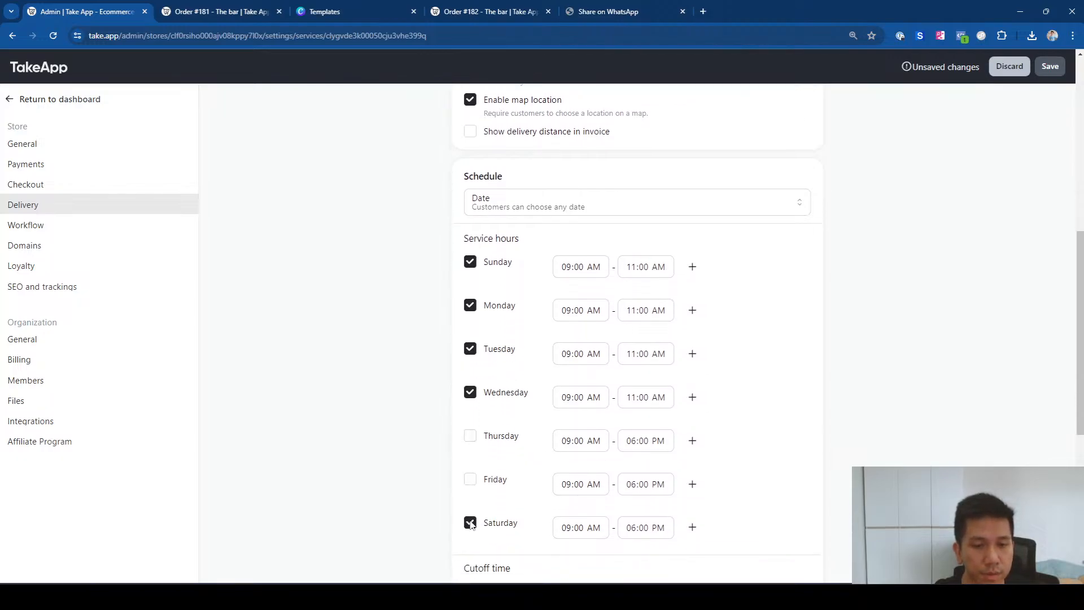
pyautogui.click(470, 522)
pyautogui.scroll(8, 470, 523)
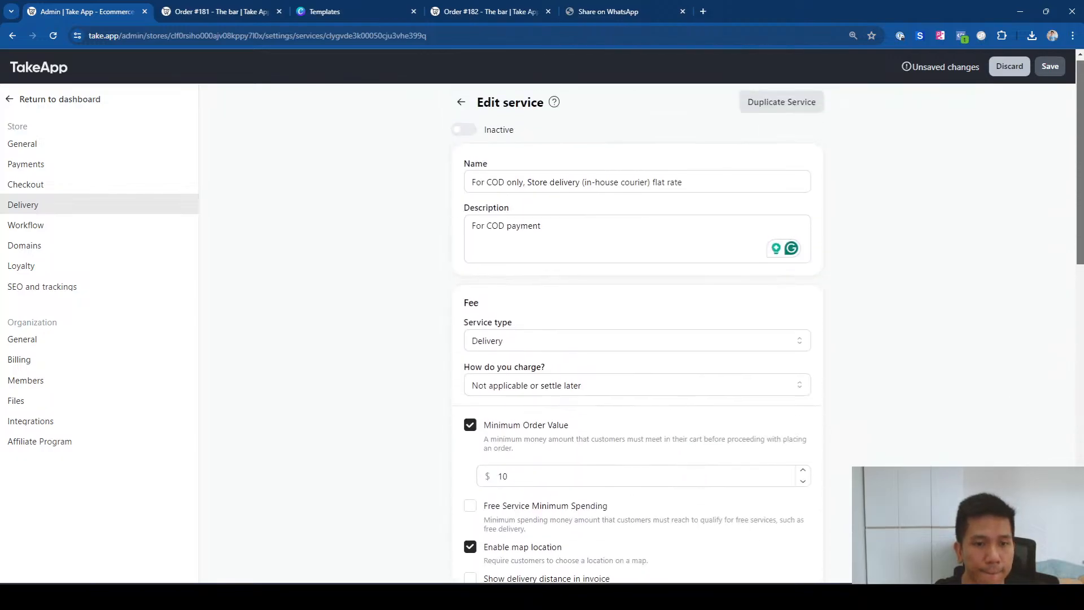
pyautogui.scroll(-1, 470, 522)
# Step: Save the service hours, then switch the COD delivery service to Active and save again
pyautogui.click(1056, 66)
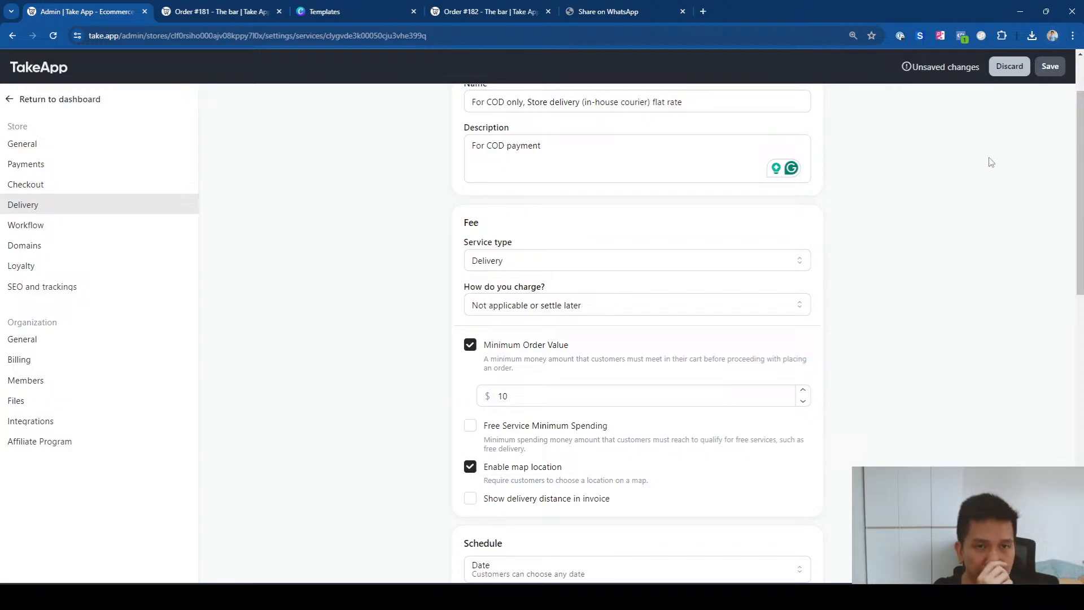
pyautogui.scroll(1, 1083, 260)
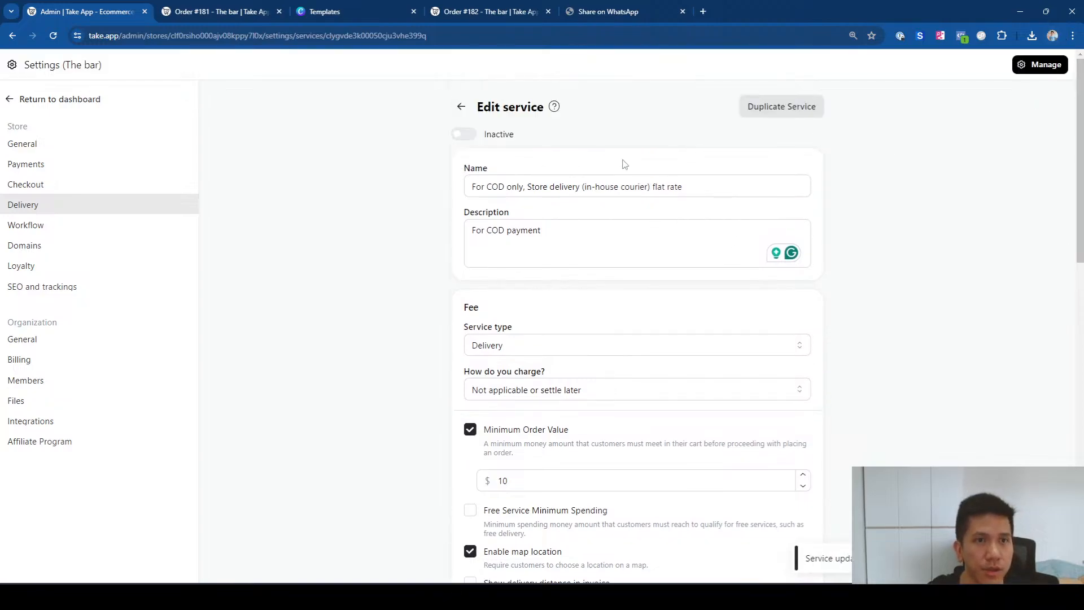
pyautogui.click(462, 134)
pyautogui.click(1055, 69)
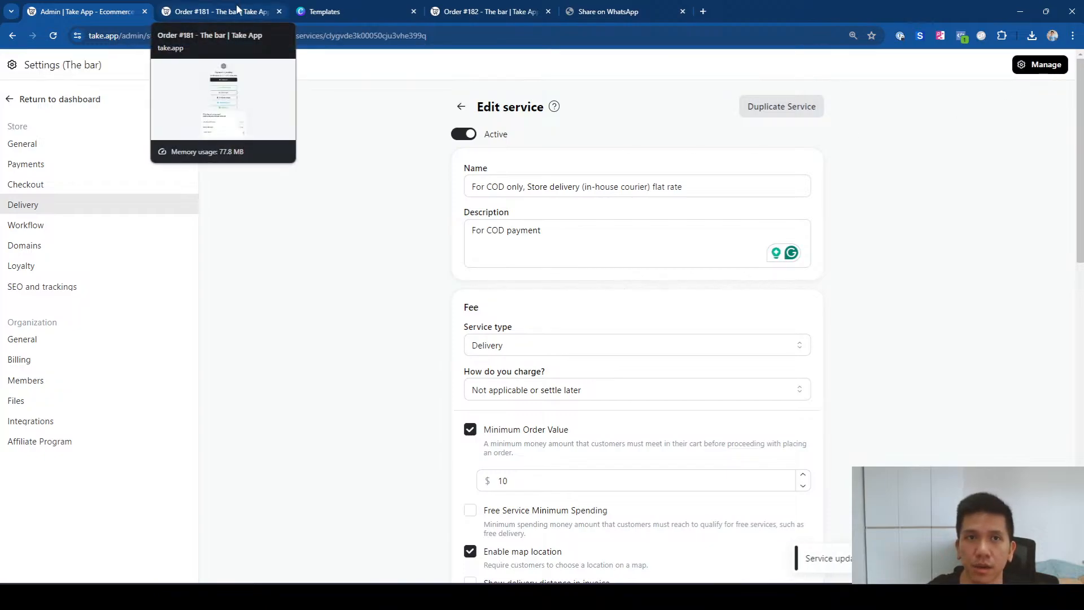
# Step: Open the ronsbar.take.app public storefront
pyautogui.click(237, 10)
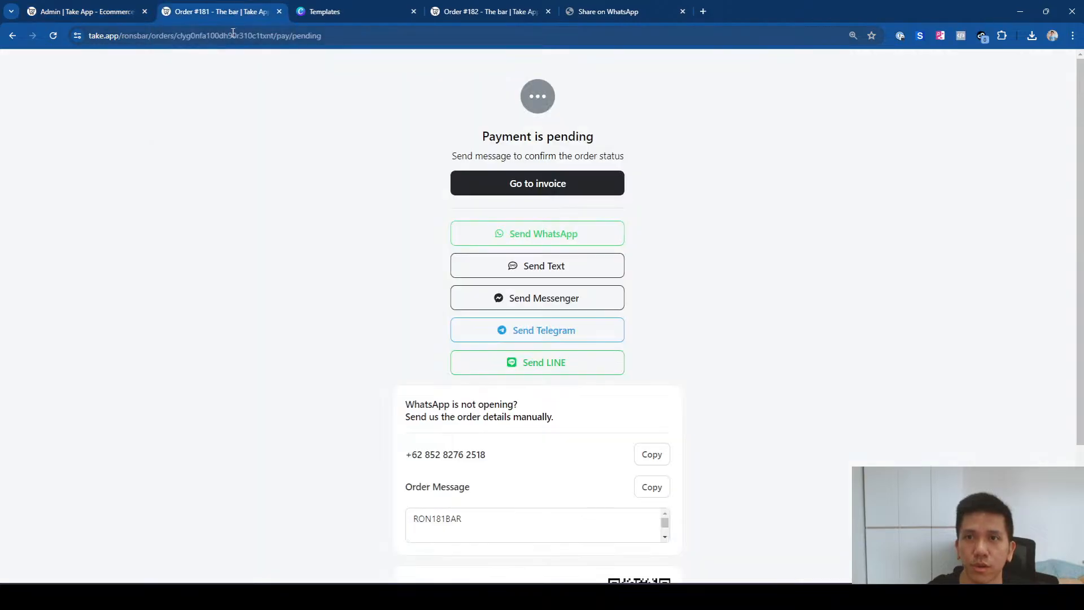
pyautogui.click(237, 34)
pyautogui.write('ronsb')
pyautogui.press('Return')
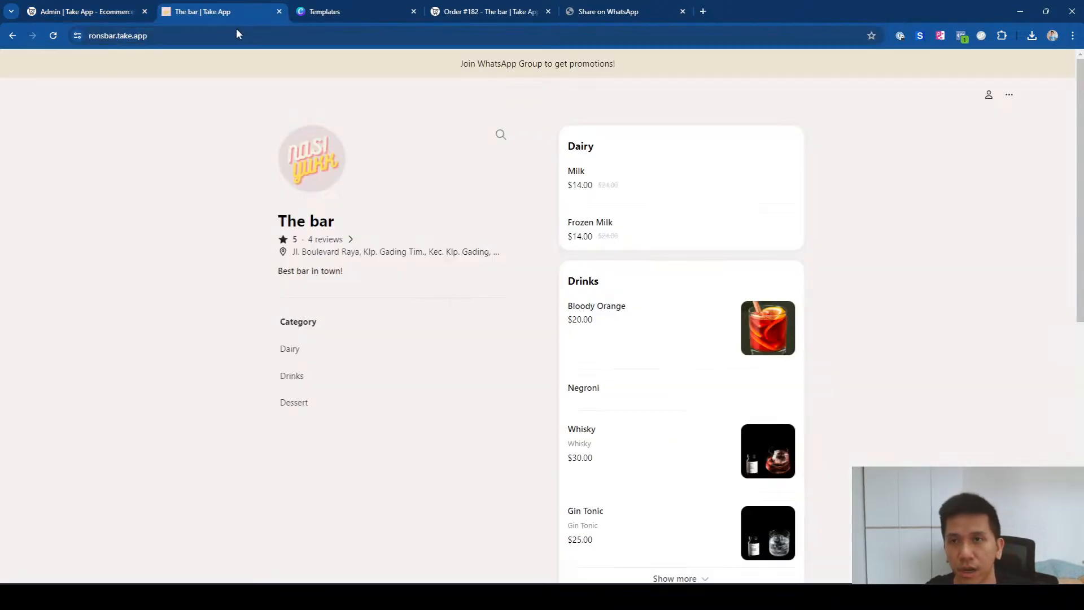
# Step: Add three Milk (Choco) to the cart and proceed to checkout
pyautogui.click(678, 189)
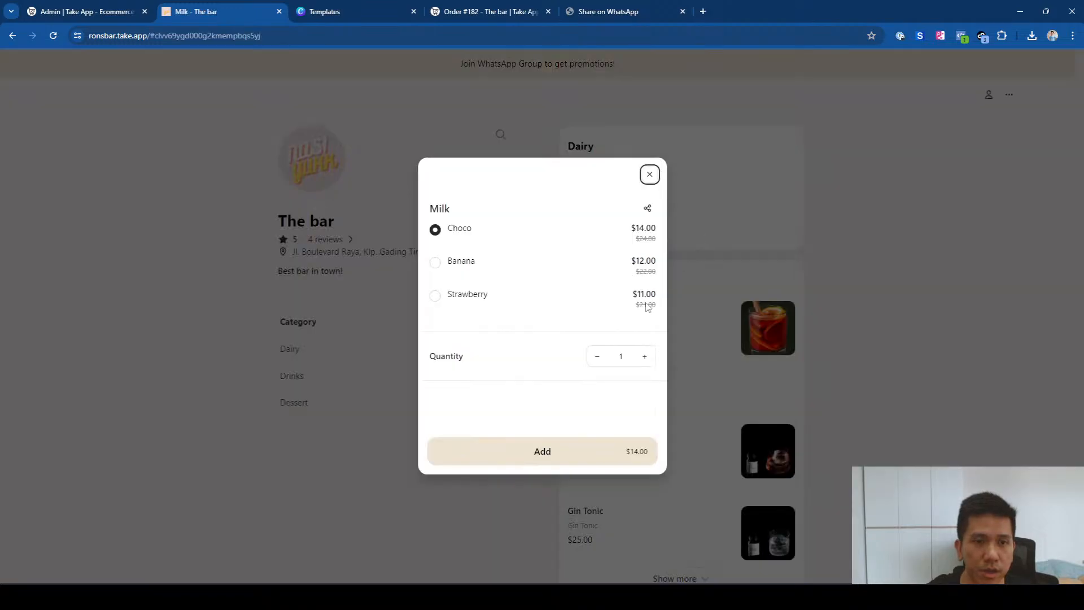
pyautogui.click(644, 357)
pyautogui.click(645, 357)
pyautogui.click(571, 452)
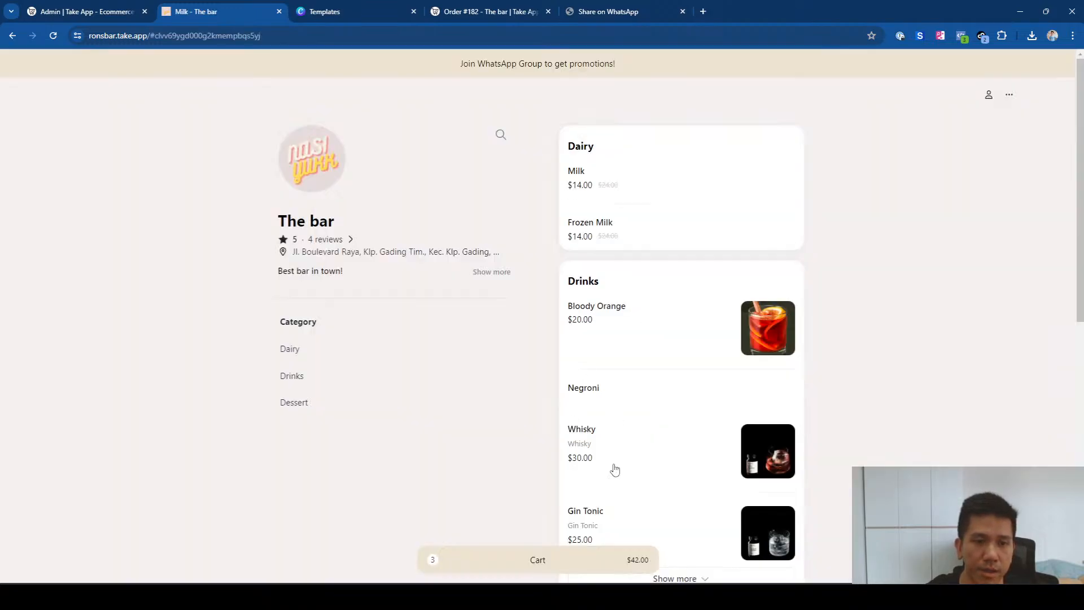
pyautogui.click(568, 566)
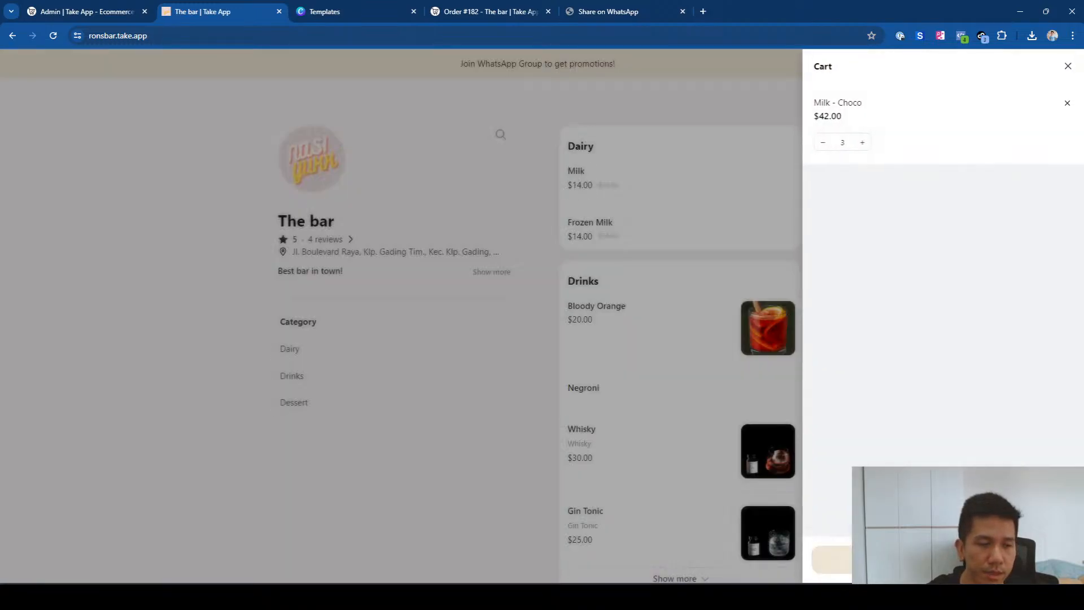
pyautogui.click(892, 560)
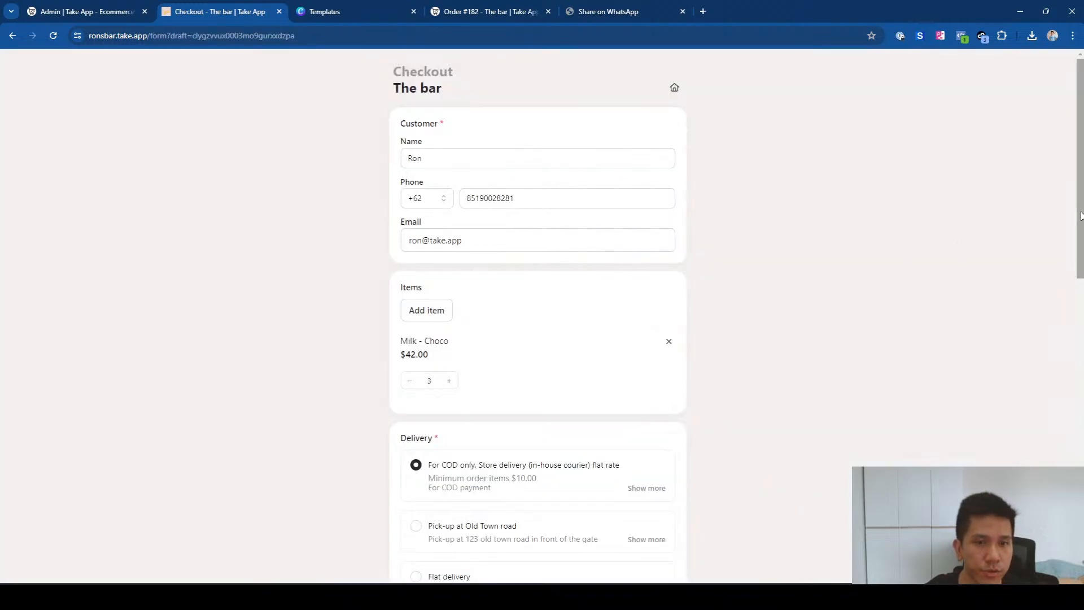
# Step: Pick July 17, 2024 as the delivery date, then return to the delivery service settings
pyautogui.moveTo(1081, 213); pyautogui.dragTo(1069, 242)
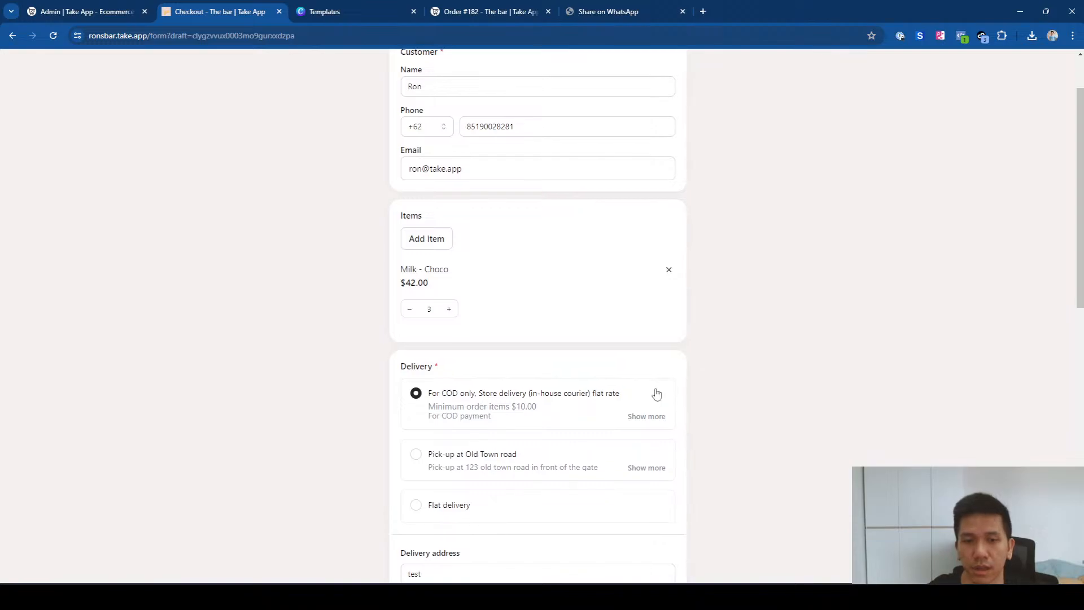
pyautogui.scroll(-2, 656, 392)
pyautogui.scroll(-2, 658, 392)
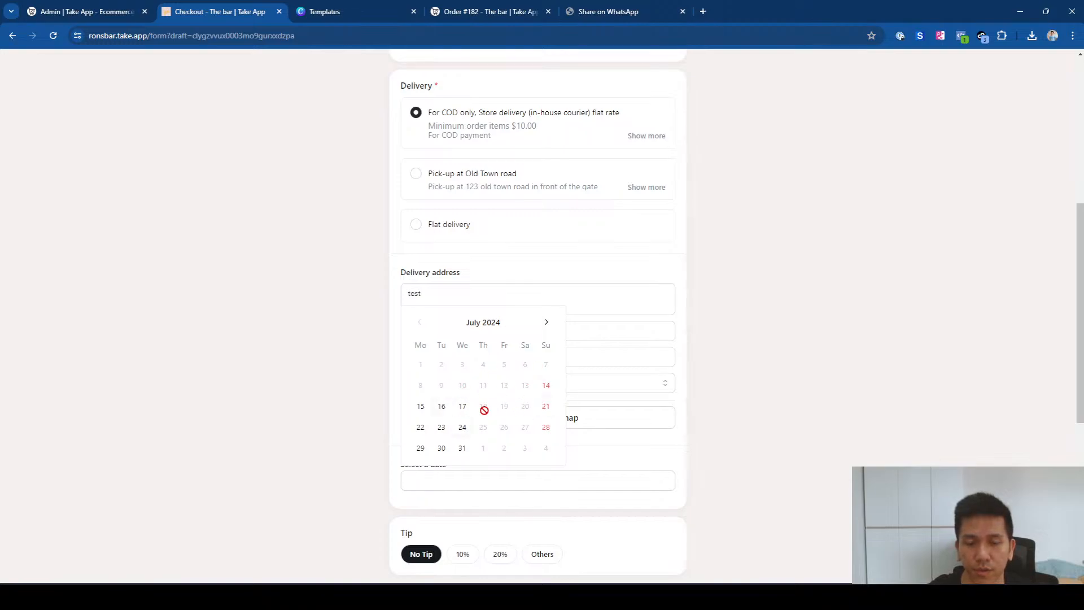
pyautogui.click(468, 415)
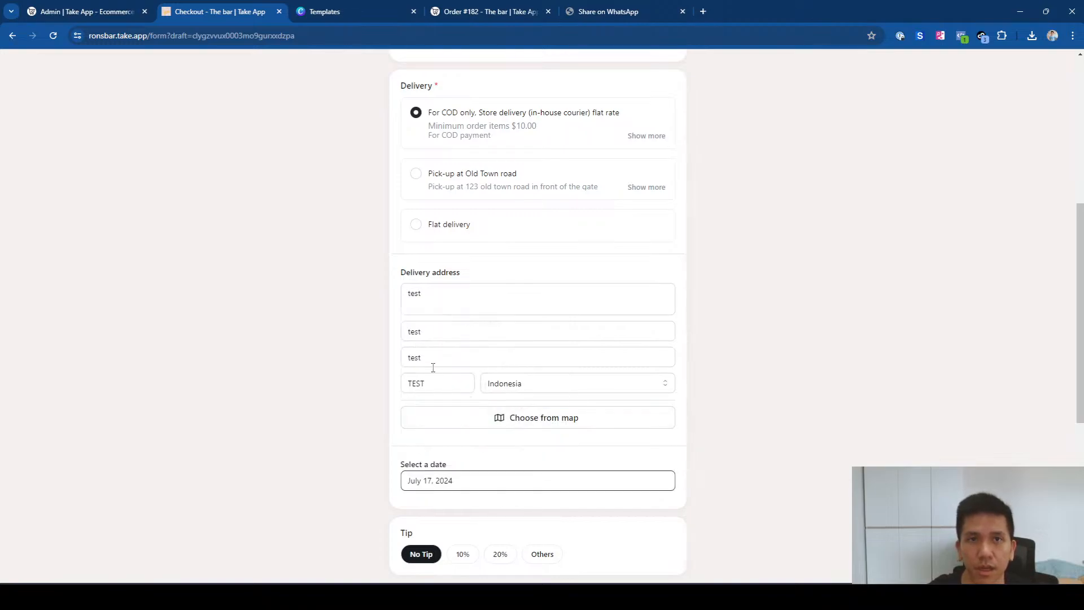
pyautogui.click(93, 12)
# Step: Change the COD service schedule to 'Date and time', save, and go back to checkout
pyautogui.scroll(-8, 1005, 379)
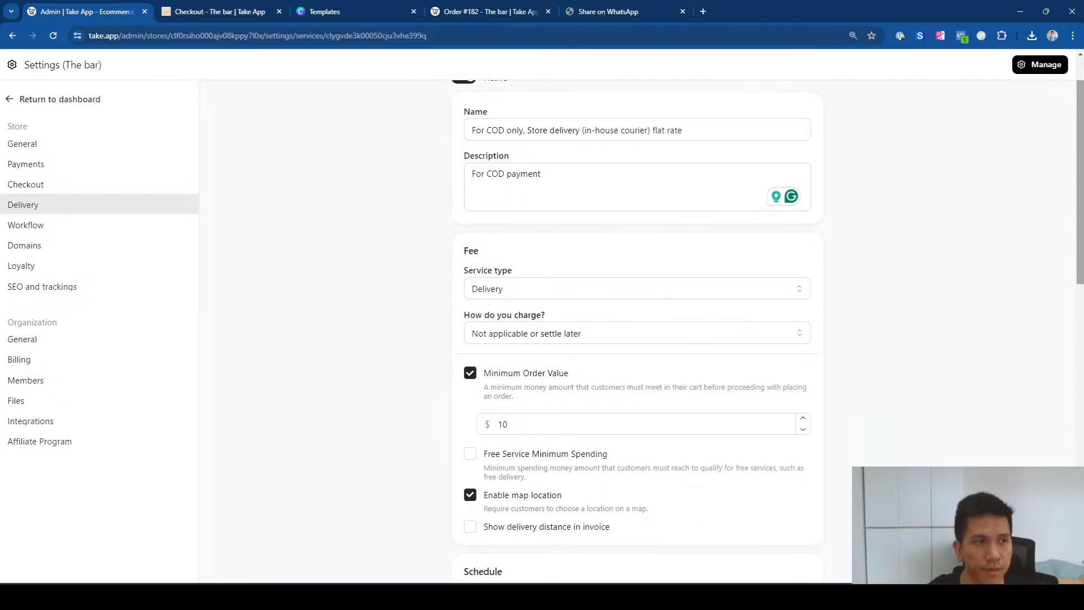
pyautogui.click(571, 226)
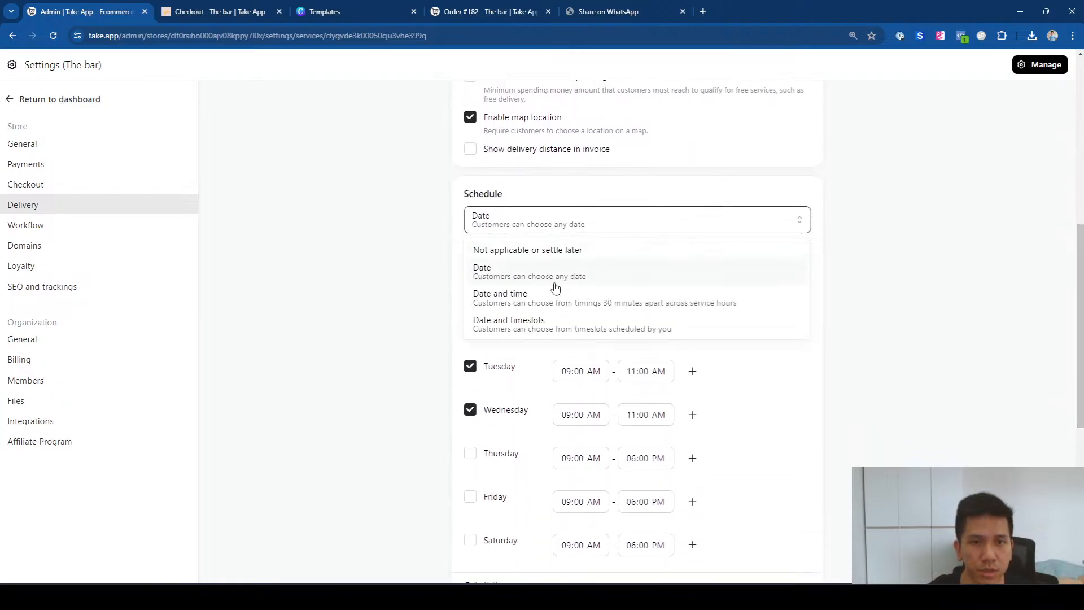
pyautogui.click(486, 293)
pyautogui.click(1049, 67)
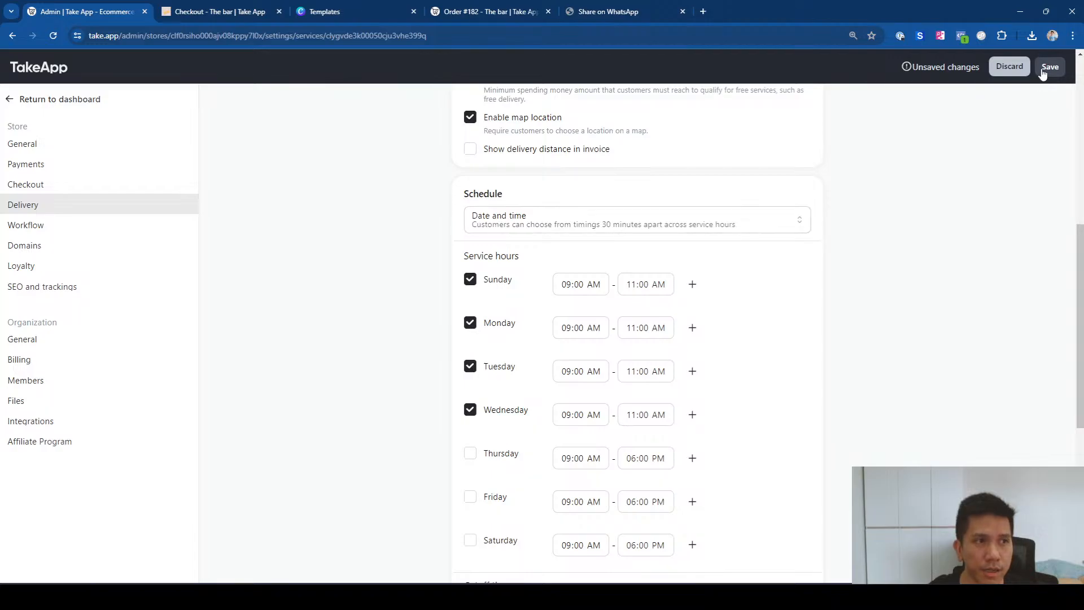
pyautogui.click(238, 11)
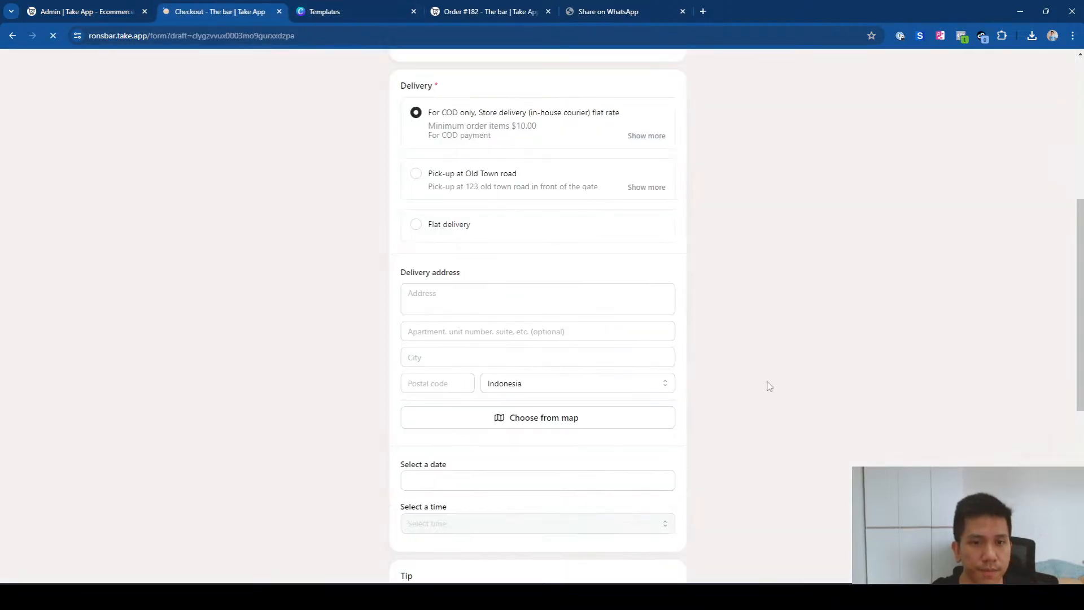
# Step: Set the delivery date to July 15, 2024 and review the 09:00–10:30 half-hour time slots
pyautogui.click(456, 478)
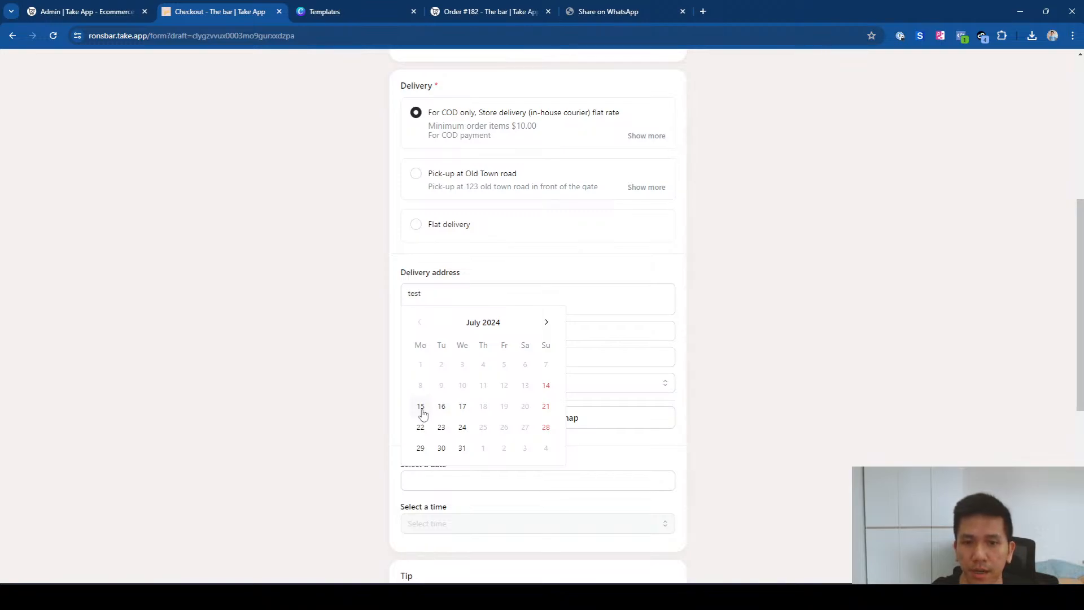
pyautogui.click(422, 410)
pyautogui.click(445, 523)
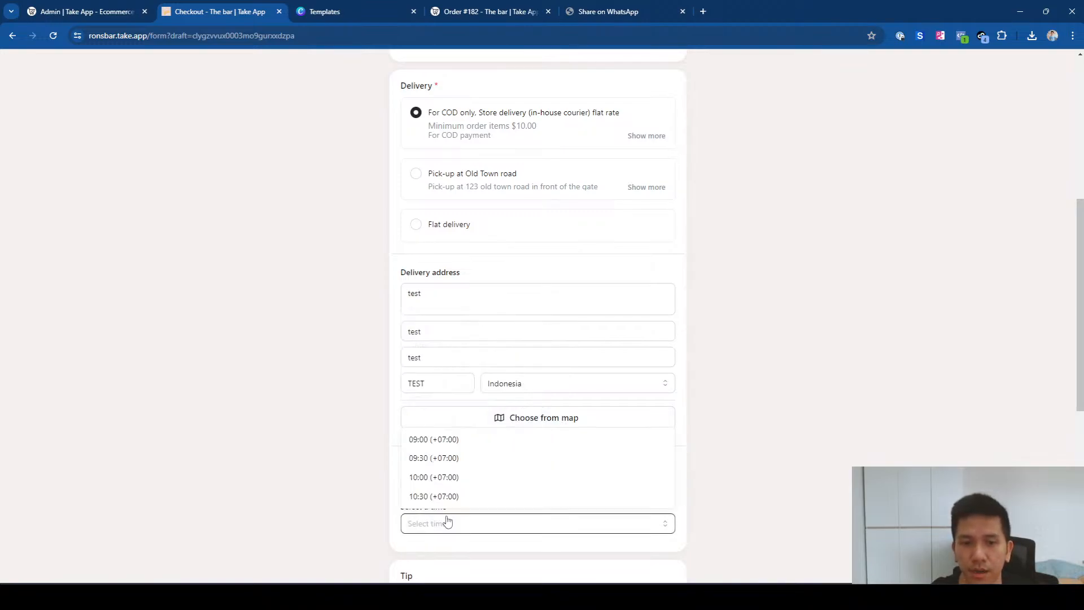
pyautogui.scroll(-1, 462, 502)
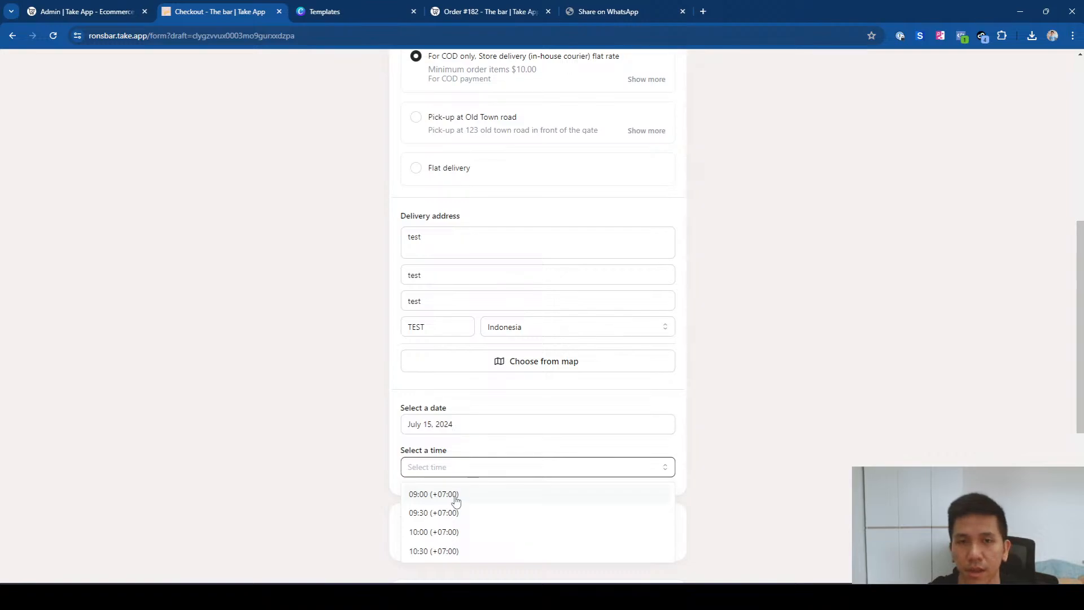
# Step: Try Flat delivery on July 11 to view its time slots, then reselect COD store delivery
pyautogui.click(451, 173)
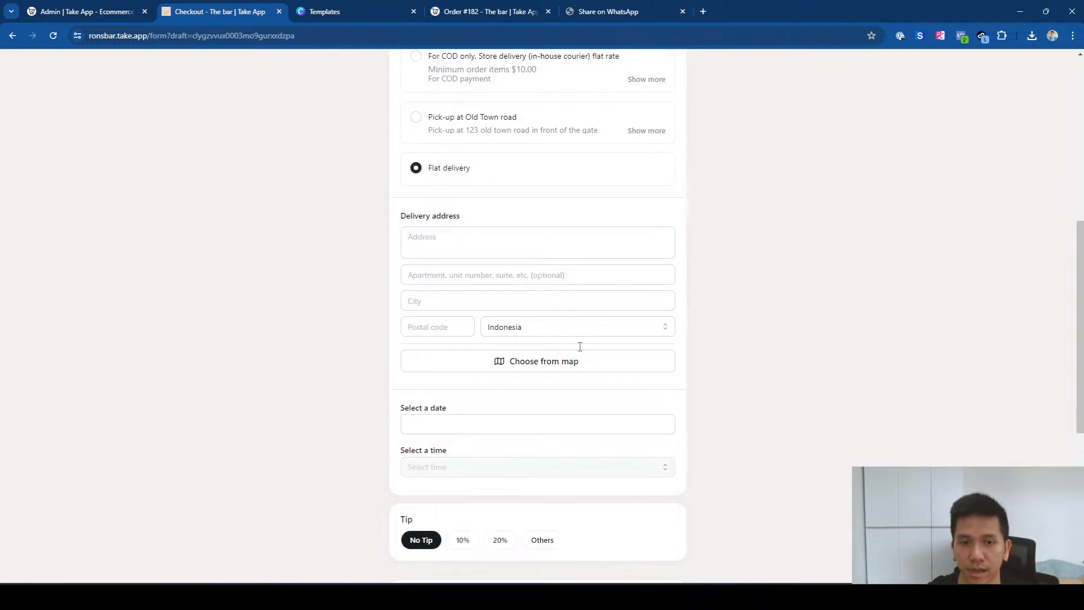
pyautogui.click(415, 429)
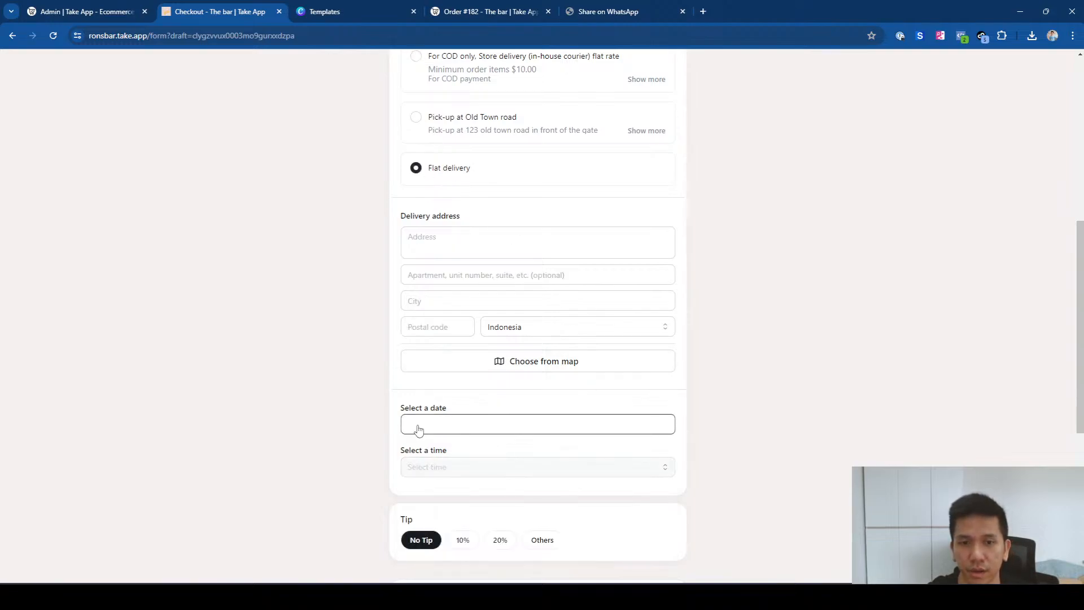
pyautogui.click(484, 333)
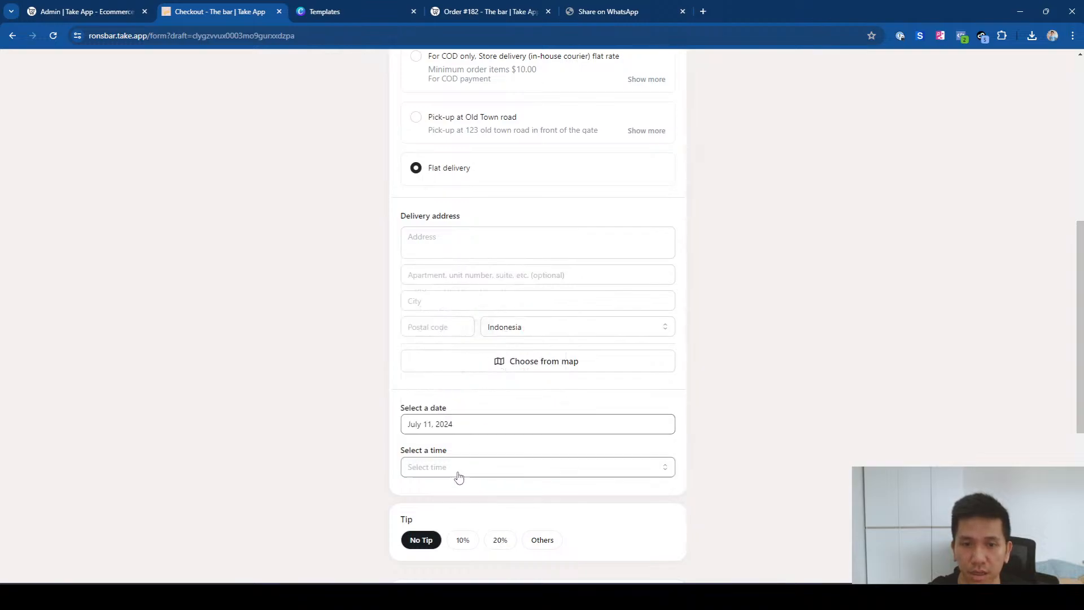
pyautogui.click(459, 471)
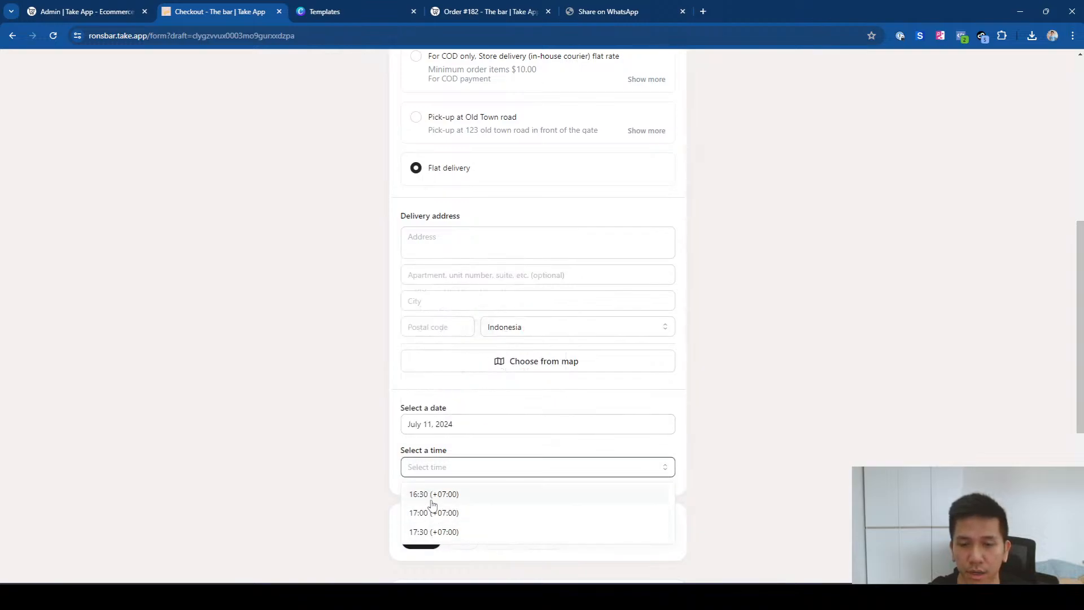
pyautogui.click(899, 300)
pyautogui.click(452, 71)
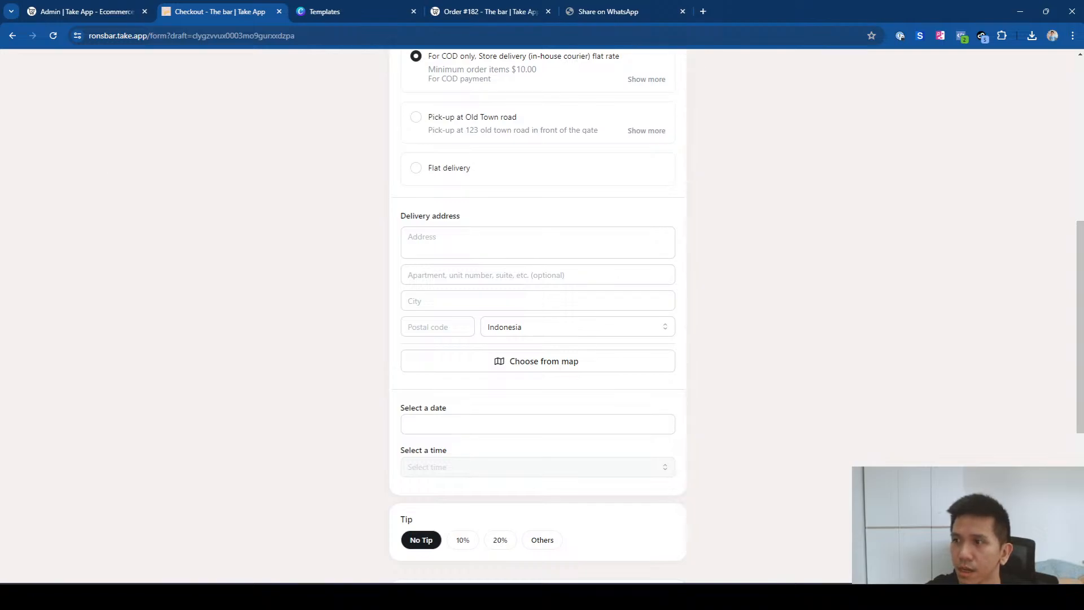
# Step: From the admin dashboard, open Orders > All and the newest order
pyautogui.click(117, 7)
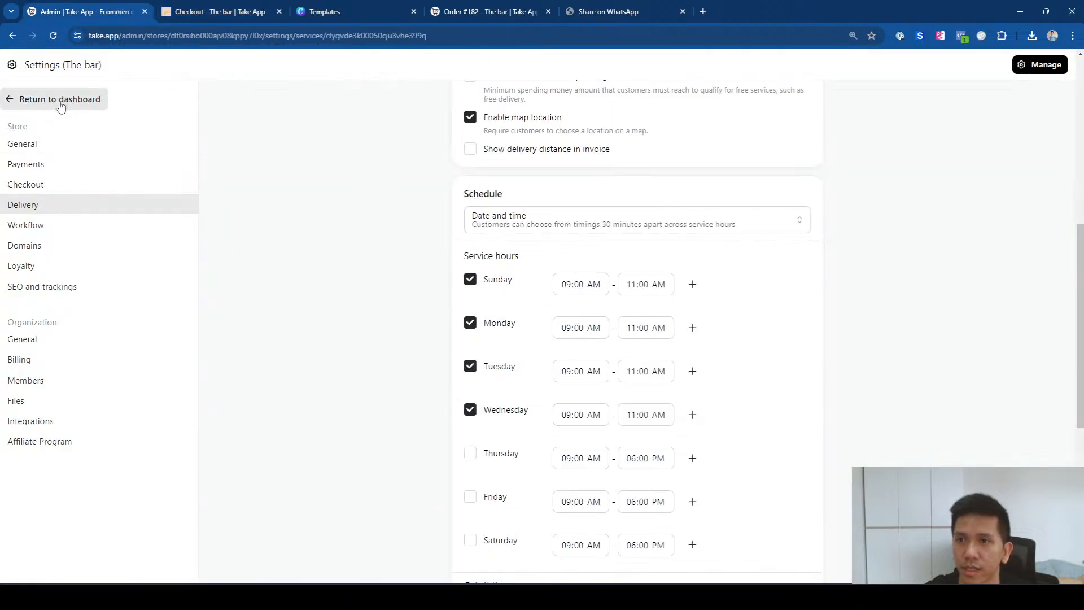
pyautogui.click(96, 99)
pyautogui.click(103, 163)
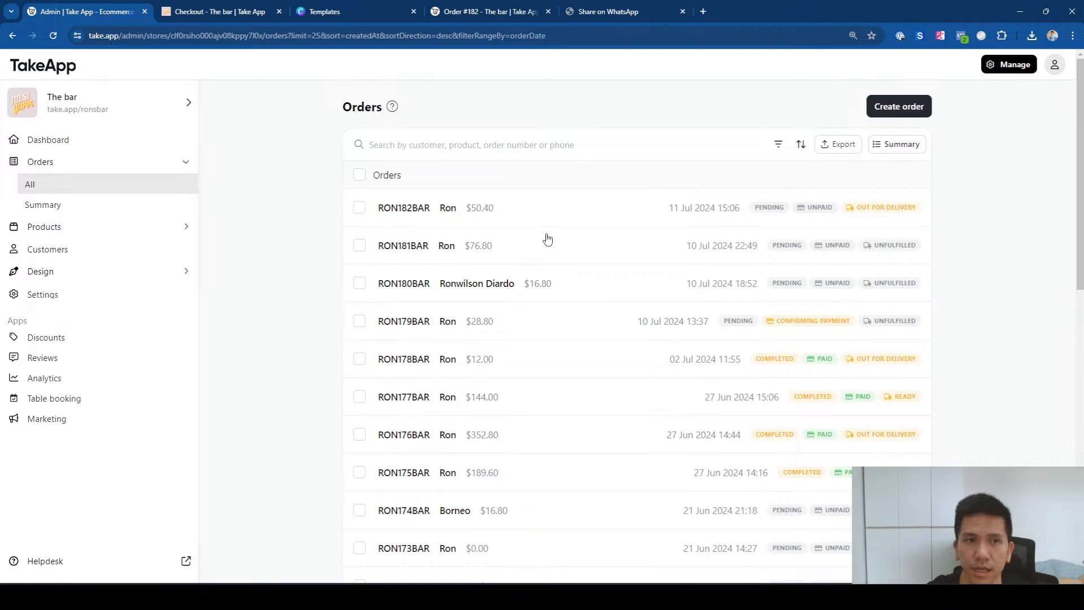
pyautogui.click(538, 213)
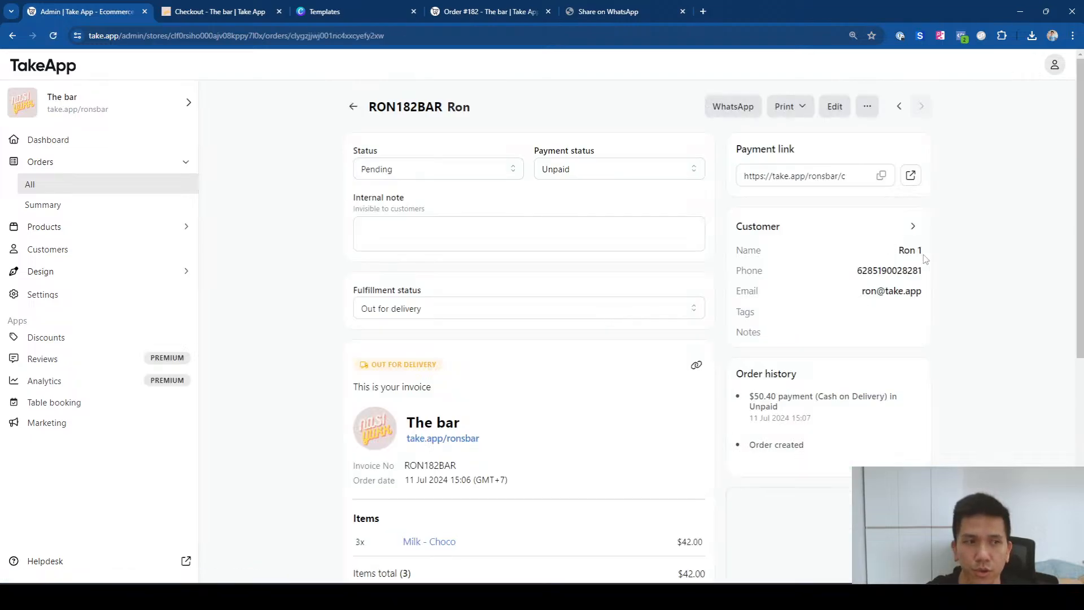
# Step: Review the order's Cash on Delivery payment entry in its history, then return to All orders
pyautogui.moveTo(1080, 199); pyautogui.dragTo(1082, 401)
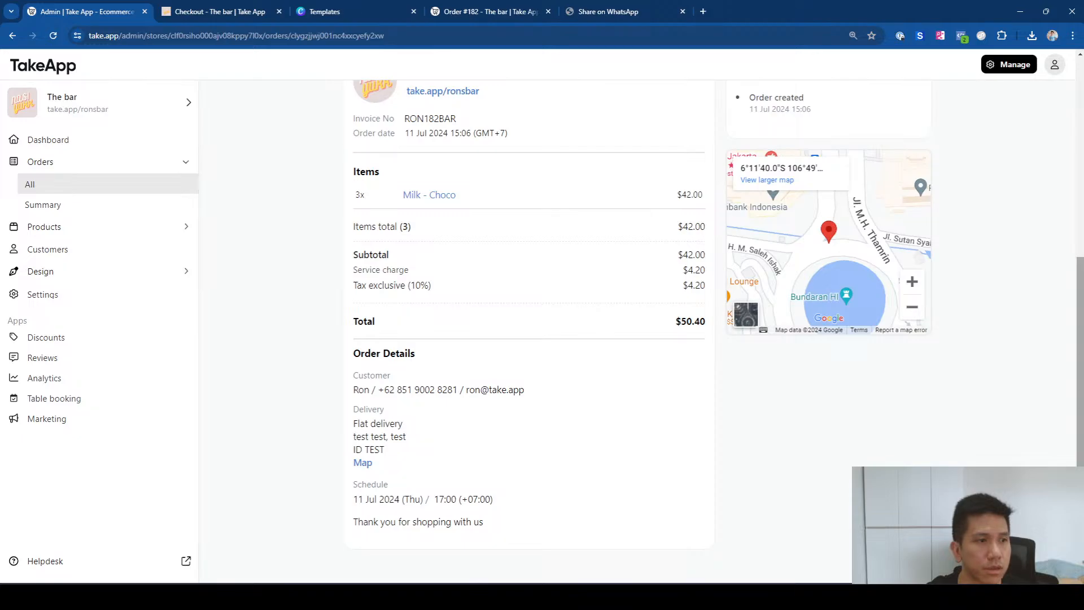
pyautogui.scroll(3, 979, 257)
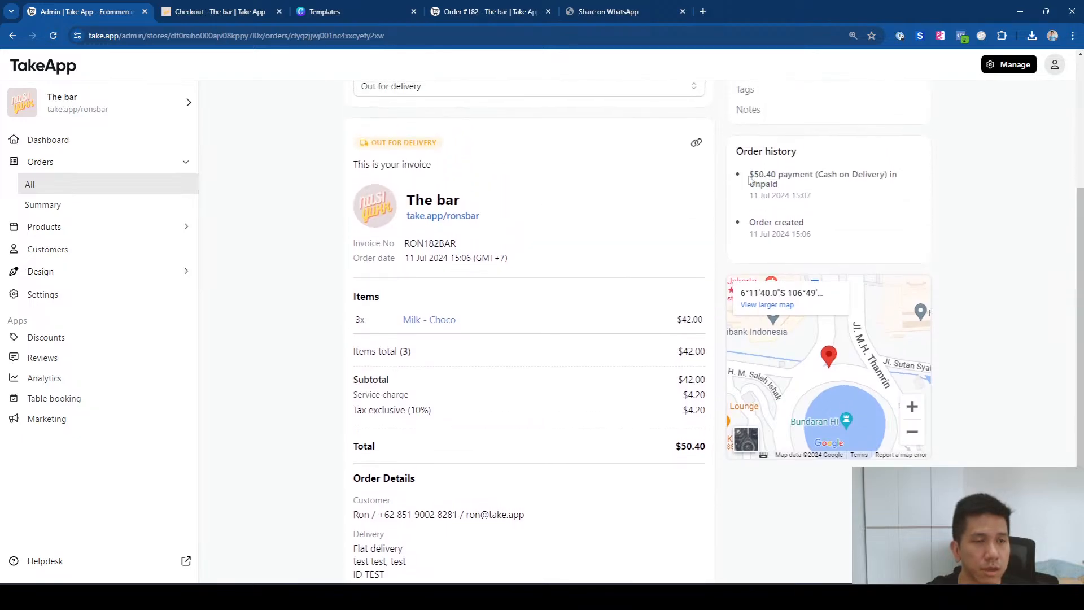
pyautogui.moveTo(750, 180); pyautogui.dragTo(845, 190)
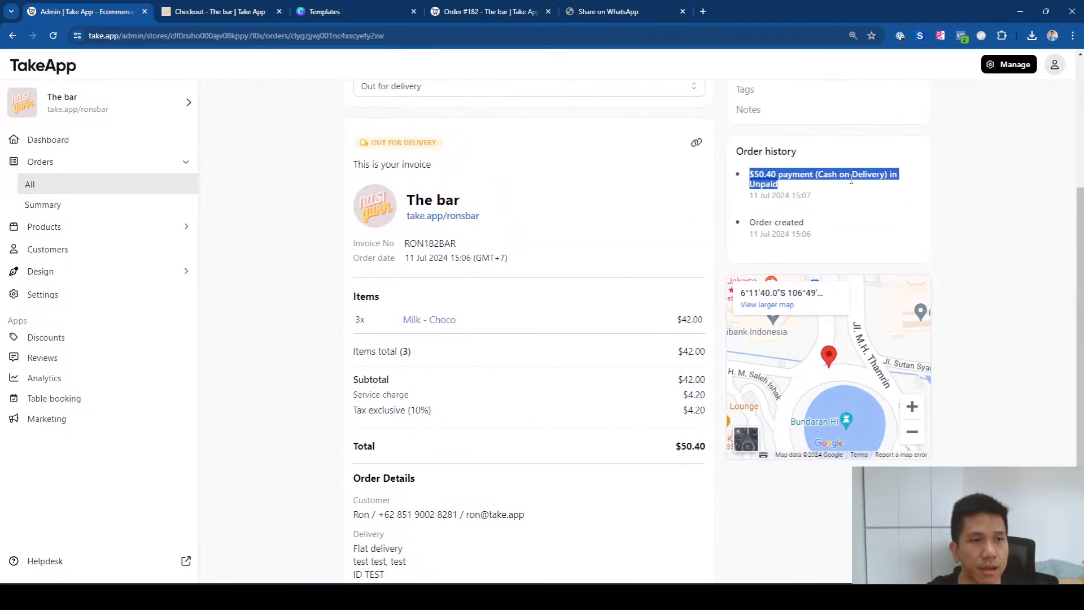
pyautogui.click(853, 184)
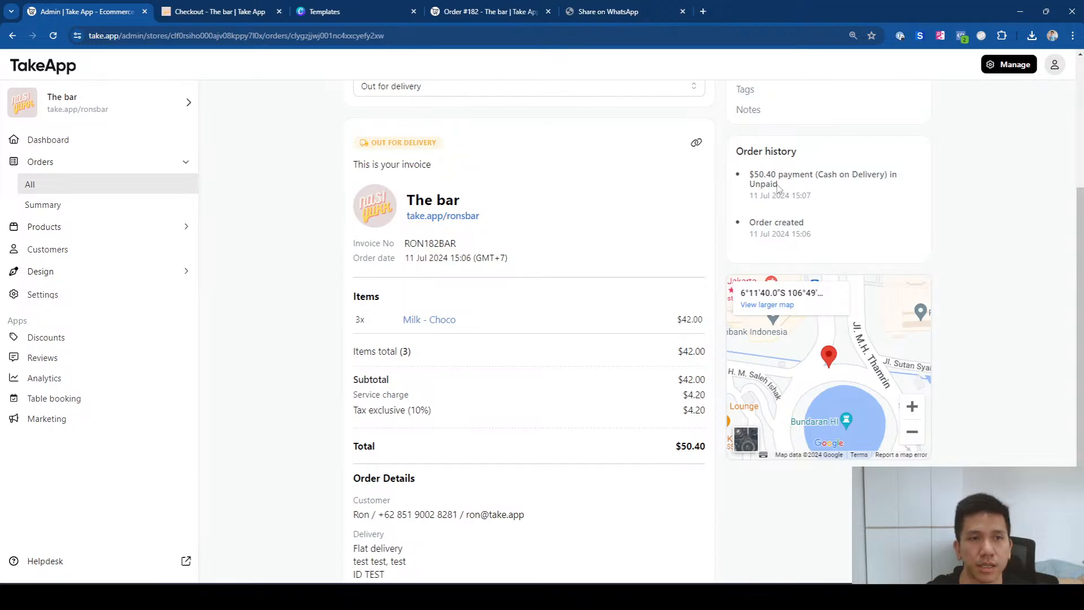
pyautogui.moveTo(779, 188); pyautogui.dragTo(750, 180)
pyautogui.scroll(-1, 869, 210)
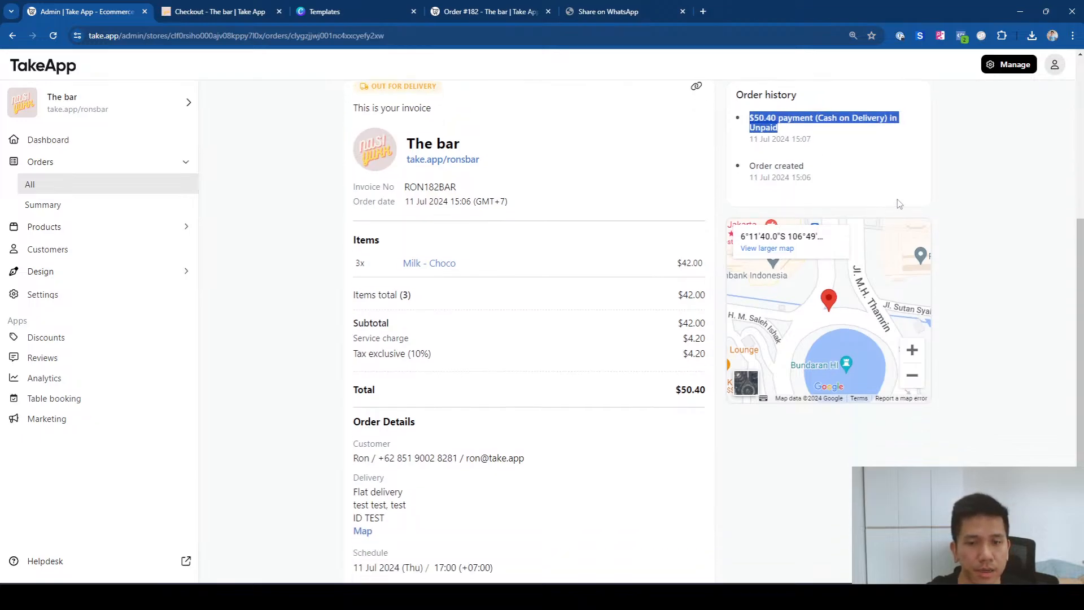
pyautogui.scroll(5, 960, 206)
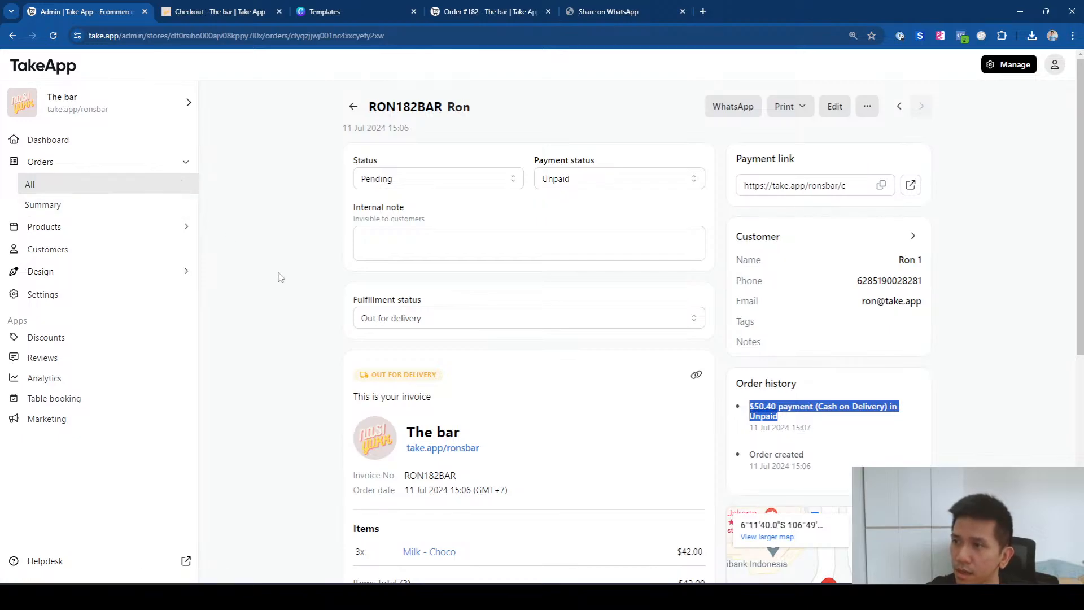
pyautogui.click(51, 191)
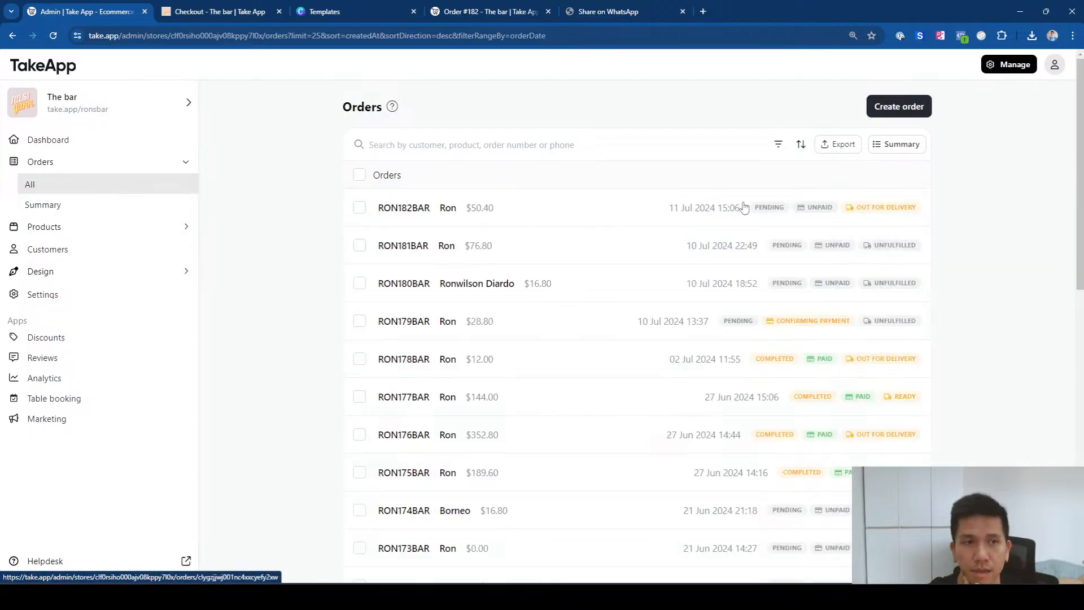
pyautogui.click(781, 145)
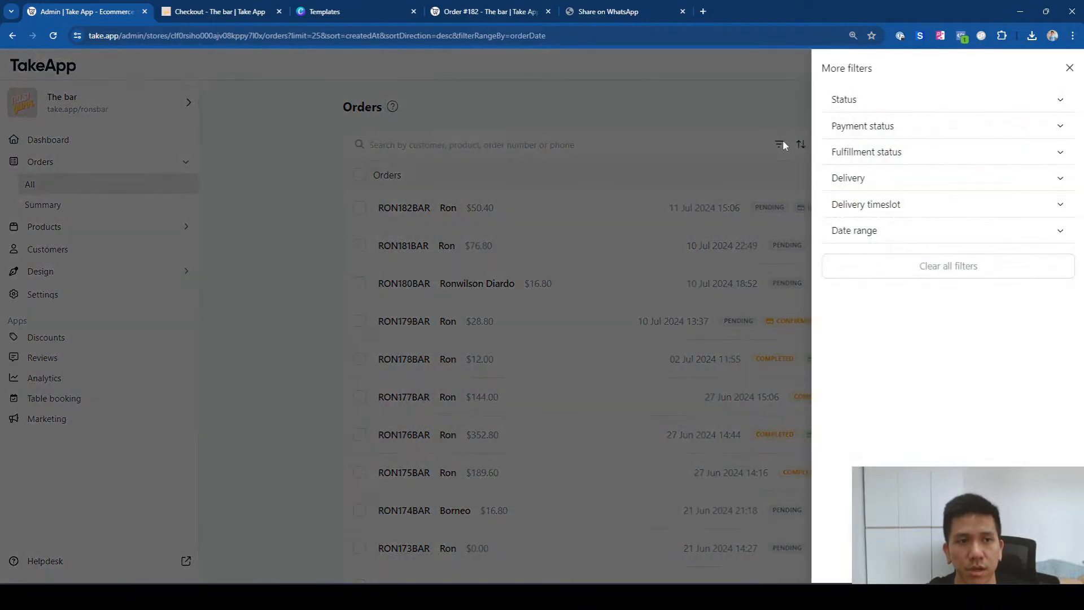
pyautogui.click(882, 179)
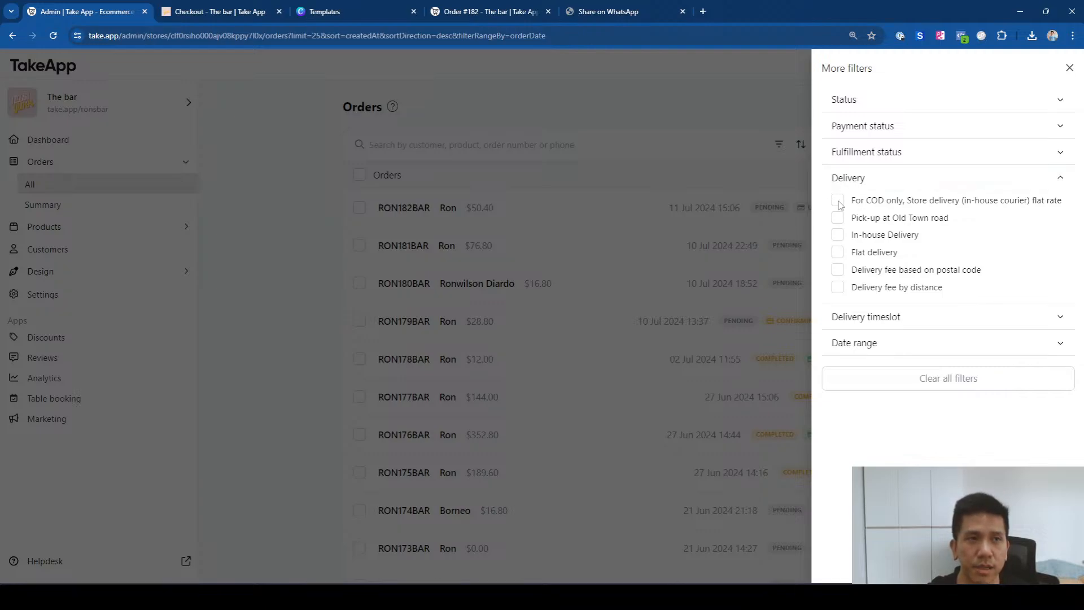
pyautogui.click(729, 105)
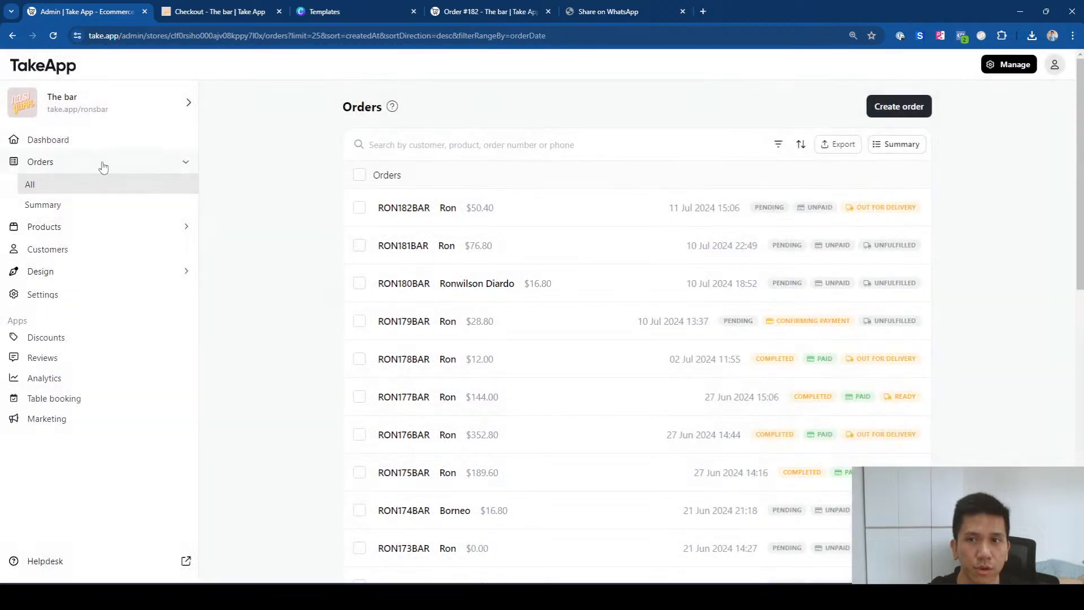
pyautogui.click(780, 145)
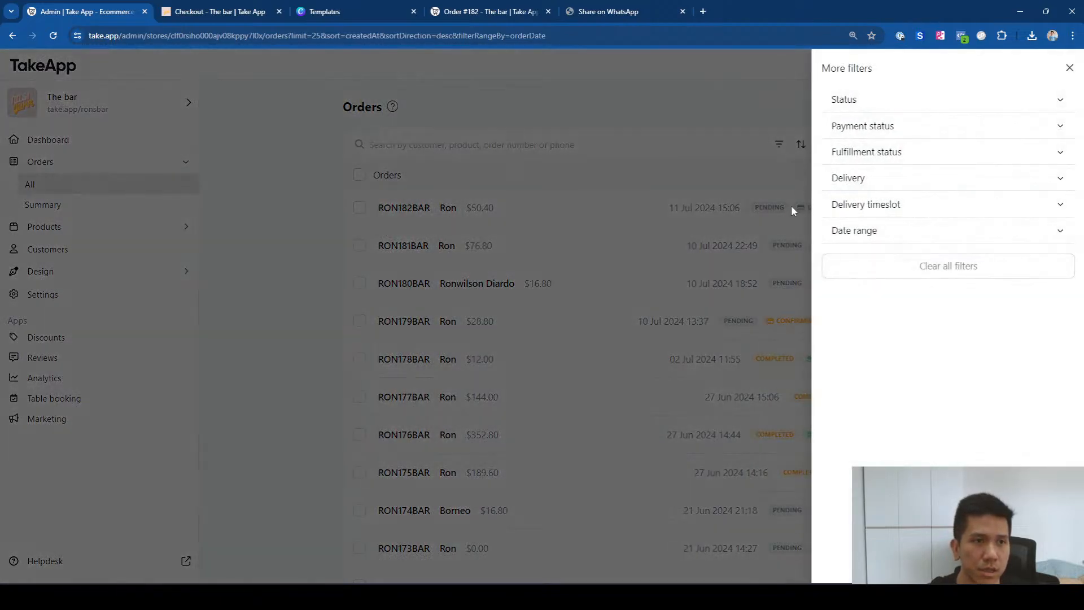
pyautogui.click(861, 185)
pyautogui.click(838, 201)
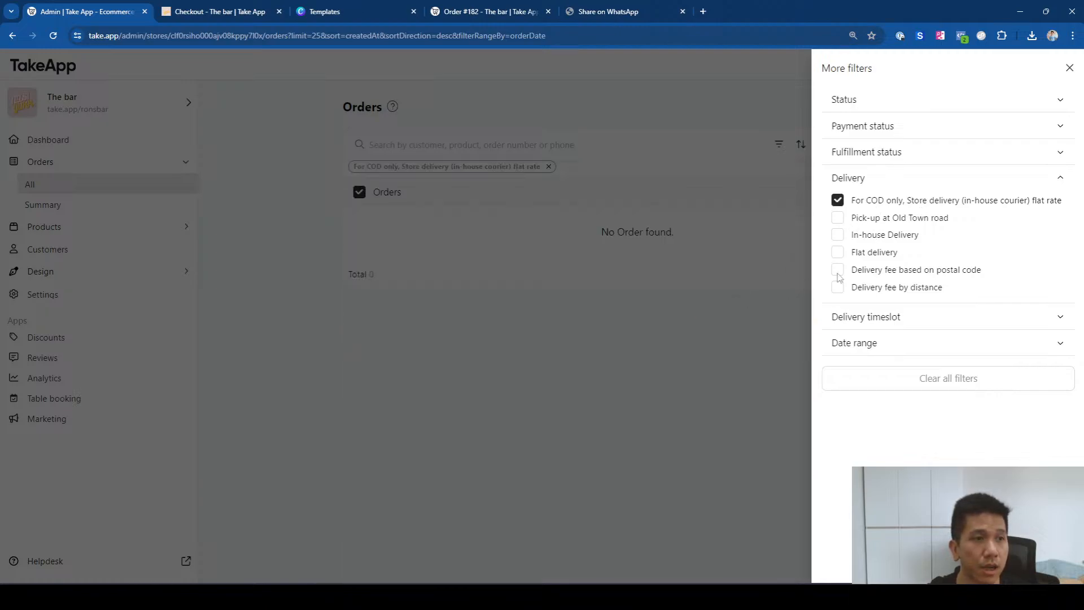
pyautogui.click(707, 293)
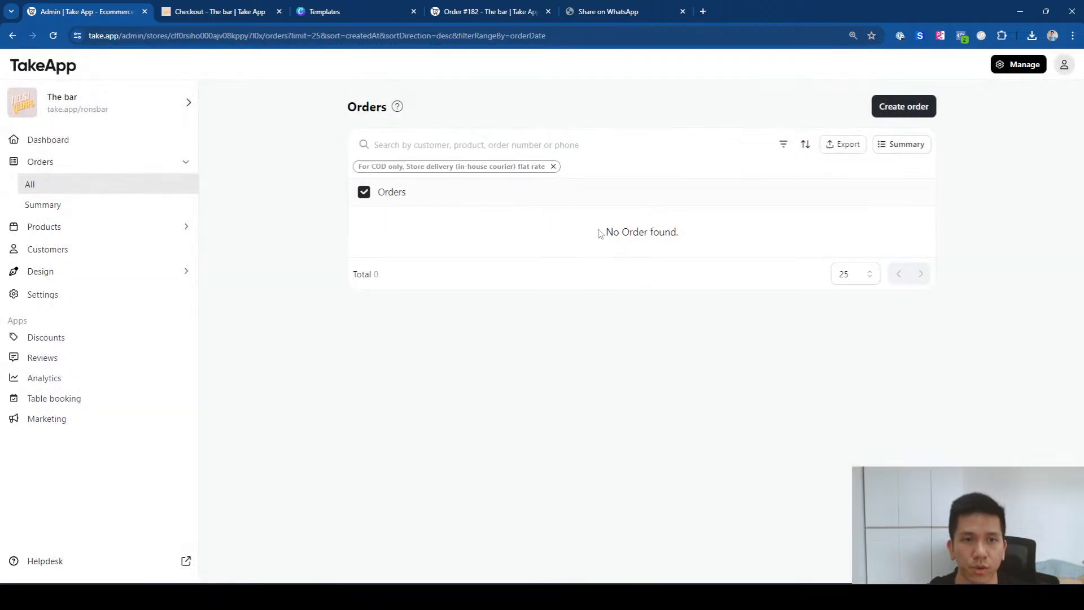
pyautogui.moveTo(600, 233); pyautogui.dragTo(712, 234)
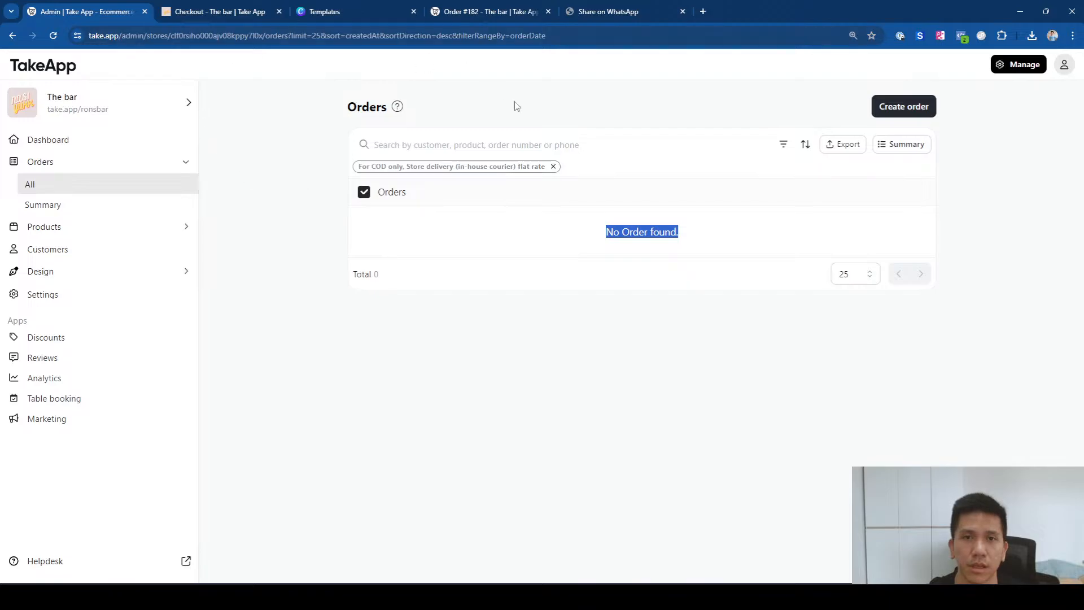
pyautogui.click(554, 168)
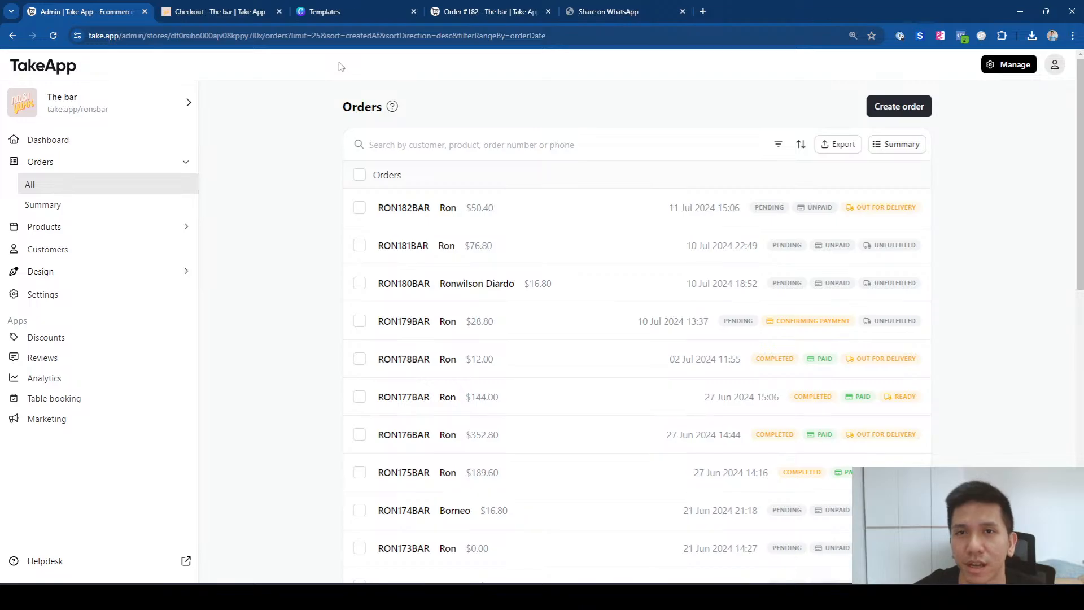
# Step: Browse Canva's 'cash on delivery' template results for promo ideas
pyautogui.click(334, 20)
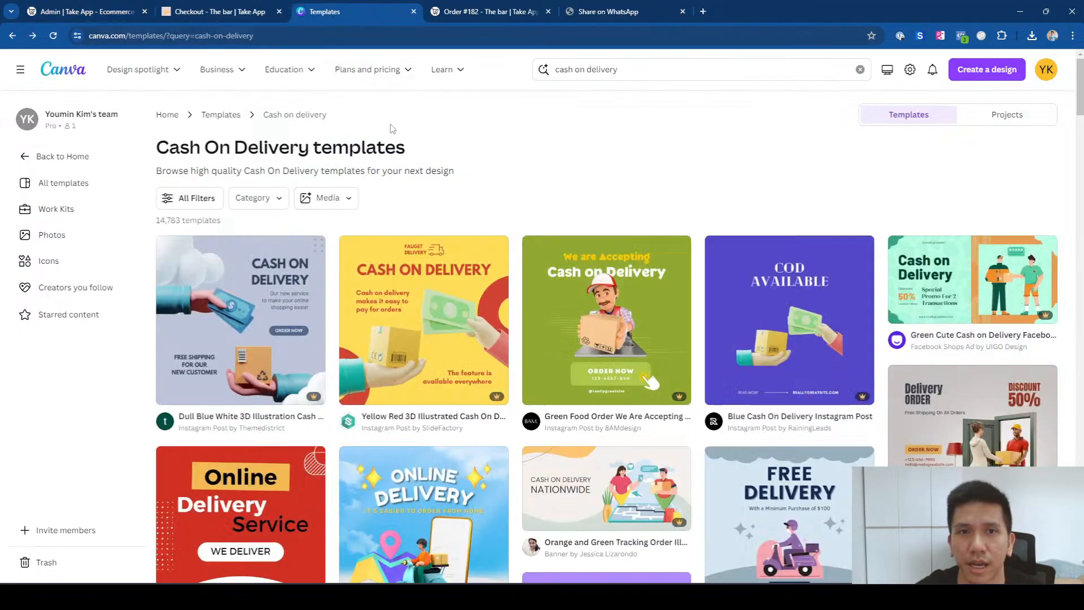
pyautogui.click(597, 68)
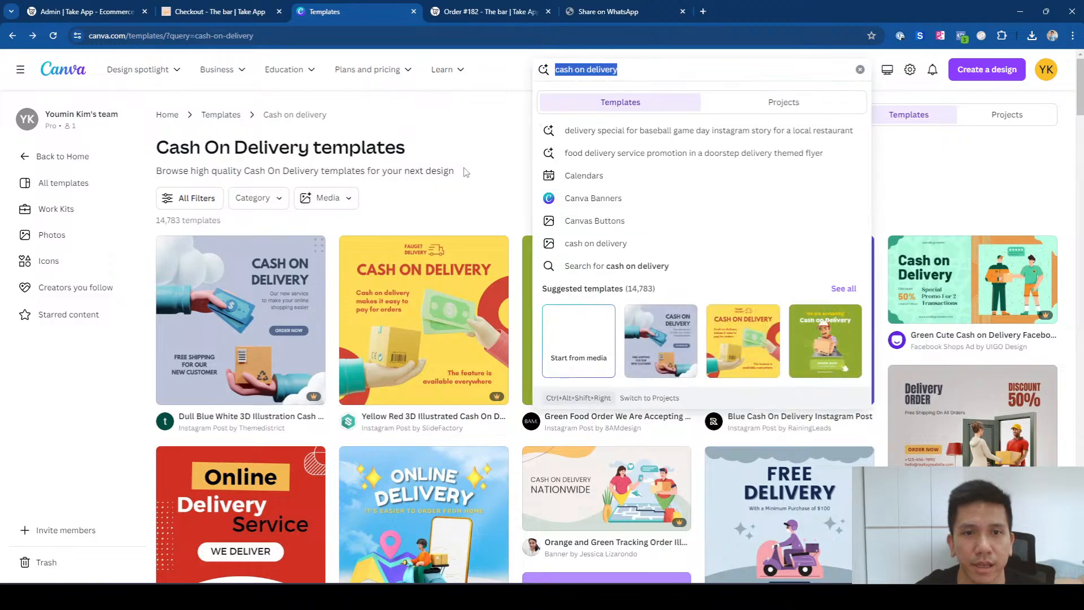
pyautogui.click(492, 165)
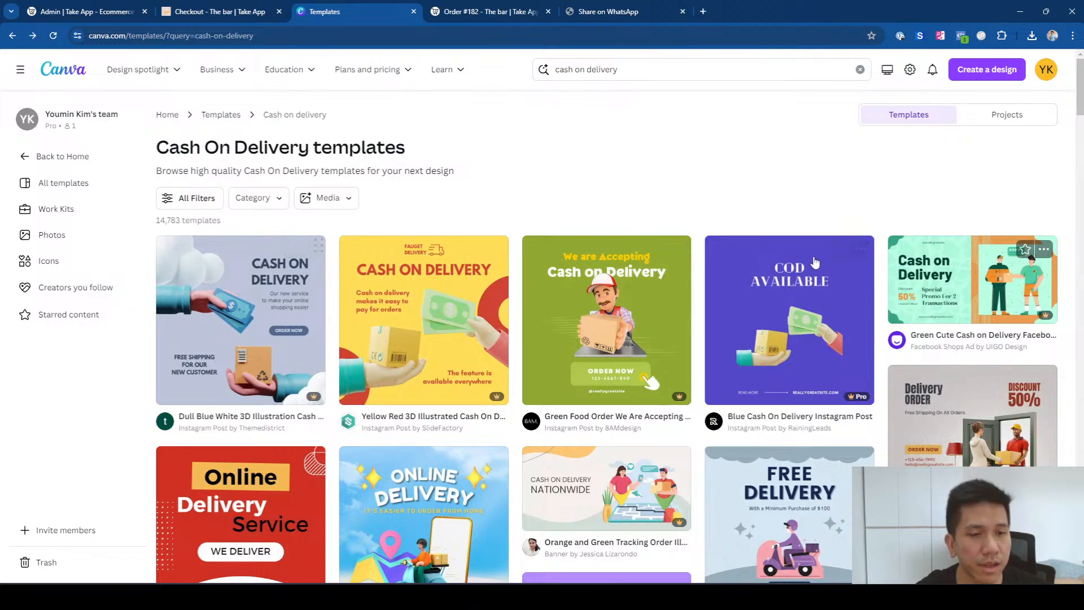
pyautogui.scroll(-4, 815, 261)
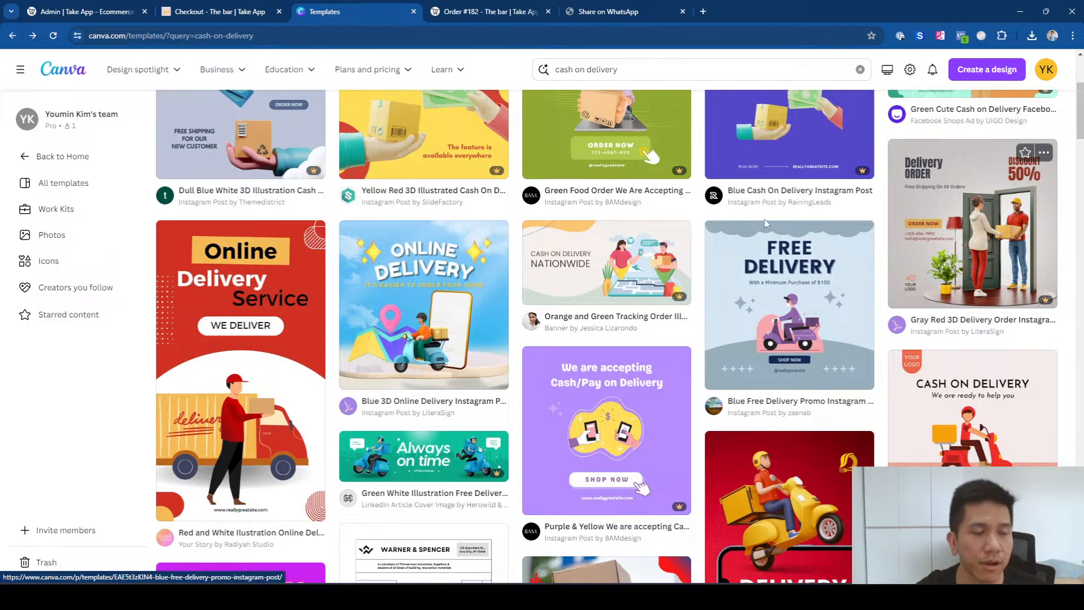
pyautogui.scroll(-3, 766, 223)
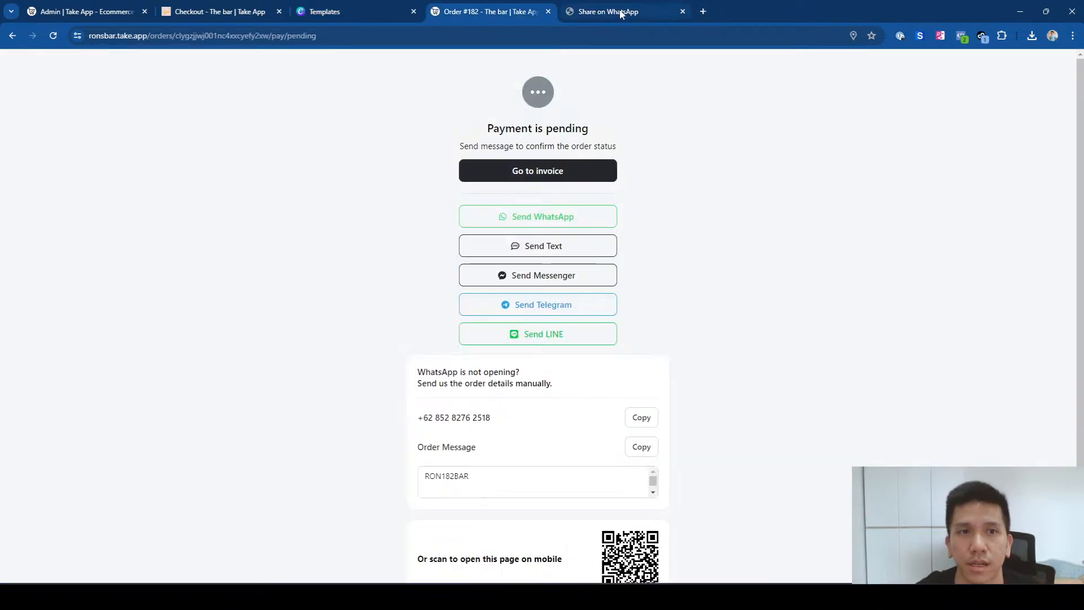
# Step: Back in The bar's admin, open the Design > Storefront editor
pyautogui.click(259, 15)
pyautogui.click(102, 17)
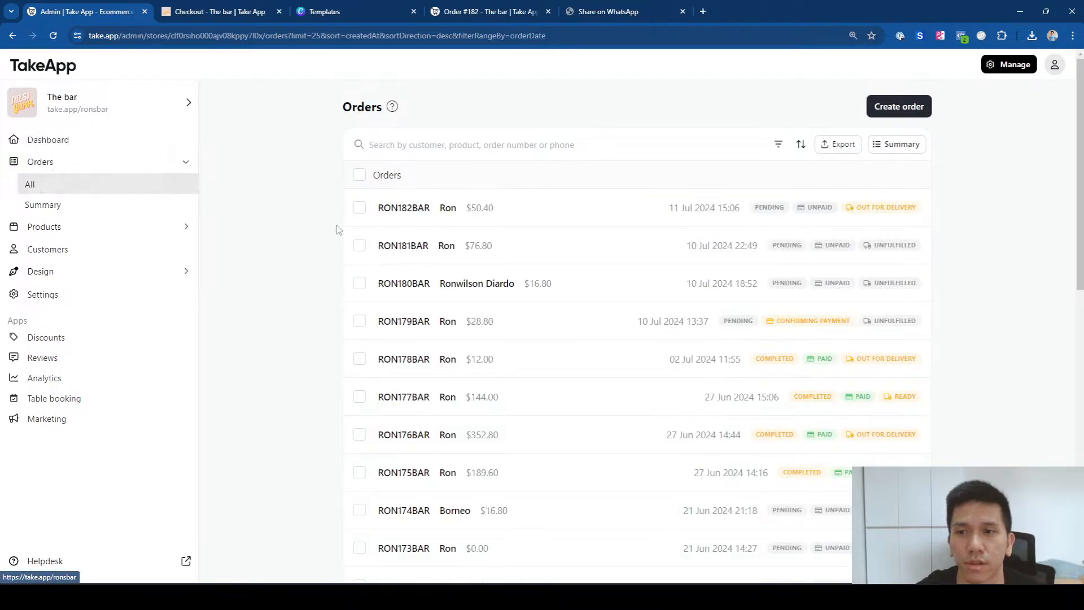
pyautogui.click(159, 272)
pyautogui.click(158, 302)
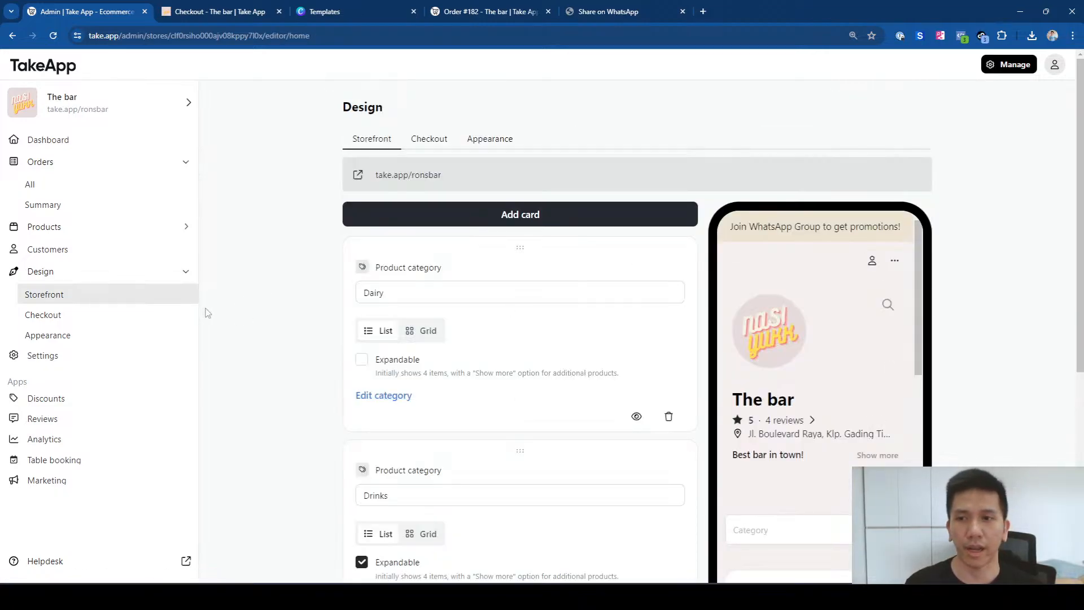
# Step: Add an image card with the Cash on Delivery illustration, then open the live store in a new tab
pyautogui.click(588, 219)
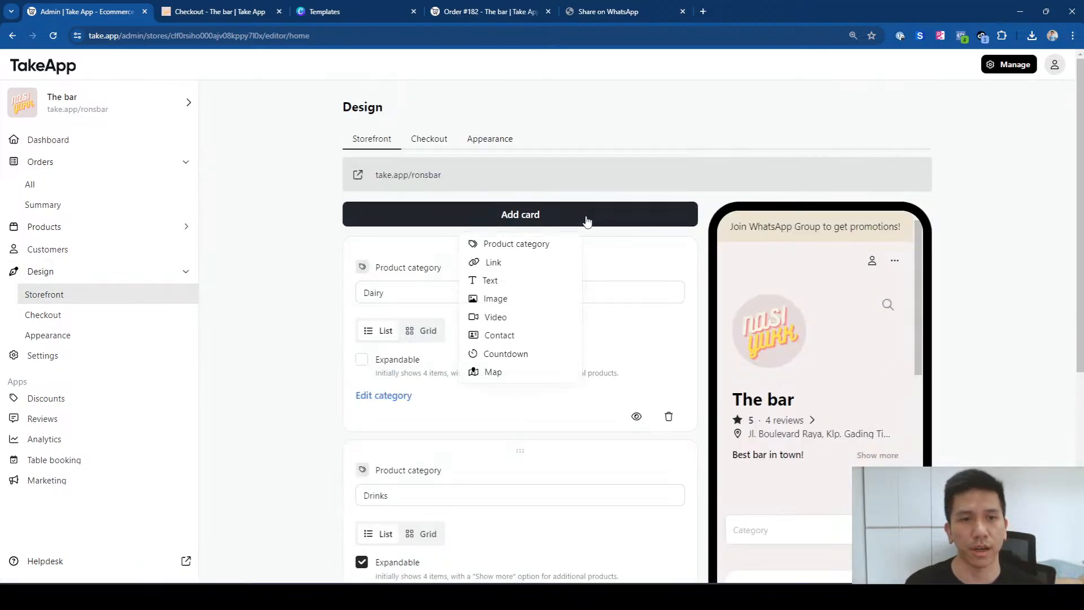
pyautogui.click(523, 304)
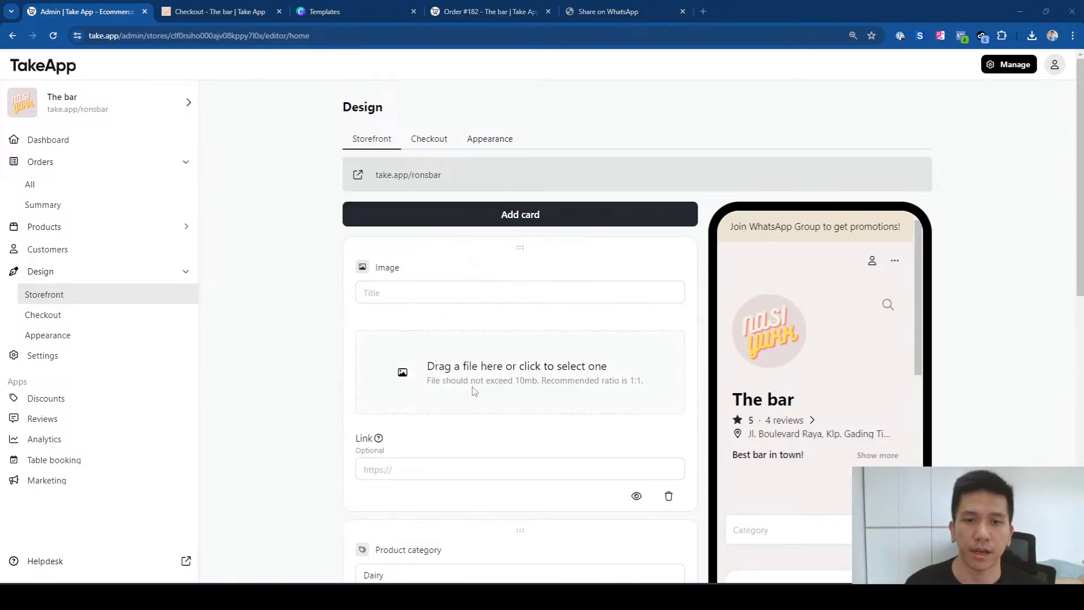
pyautogui.click(473, 390)
pyautogui.click(145, 126)
pyautogui.click(373, 387)
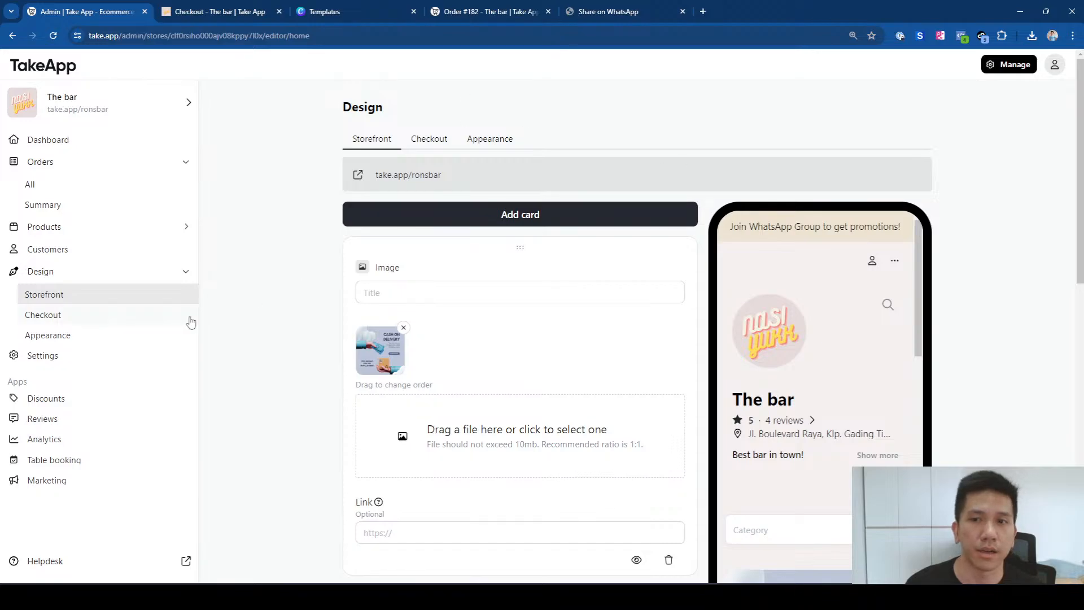
pyautogui.click(99, 116)
pyautogui.click(86, 152)
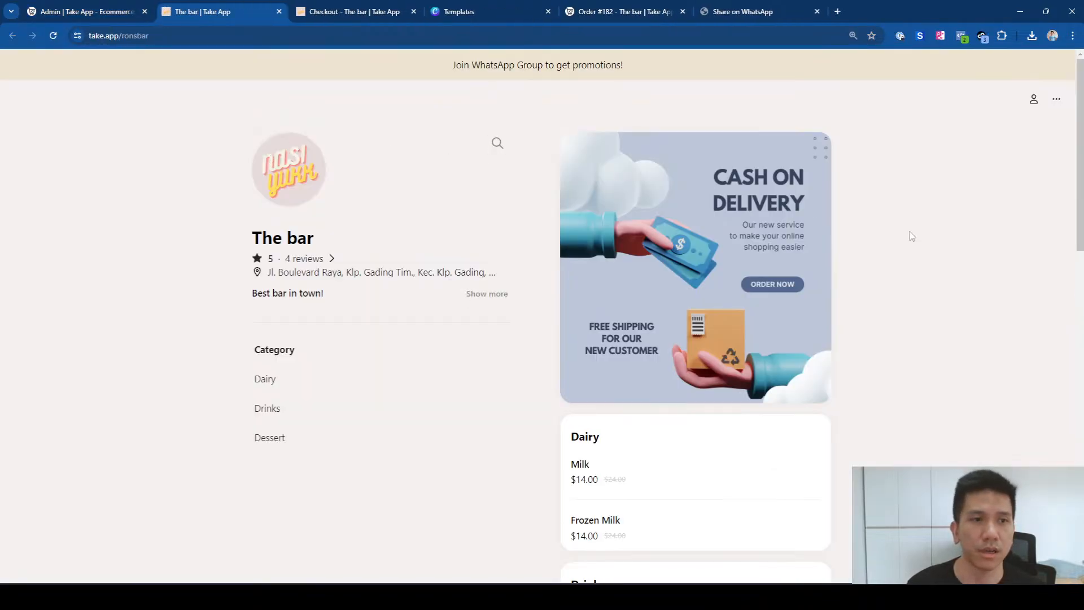
# Step: Move The bar's live store into its own window and scroll through the COD banner
pyautogui.moveTo(225, 14); pyautogui.dragTo(228, 44)
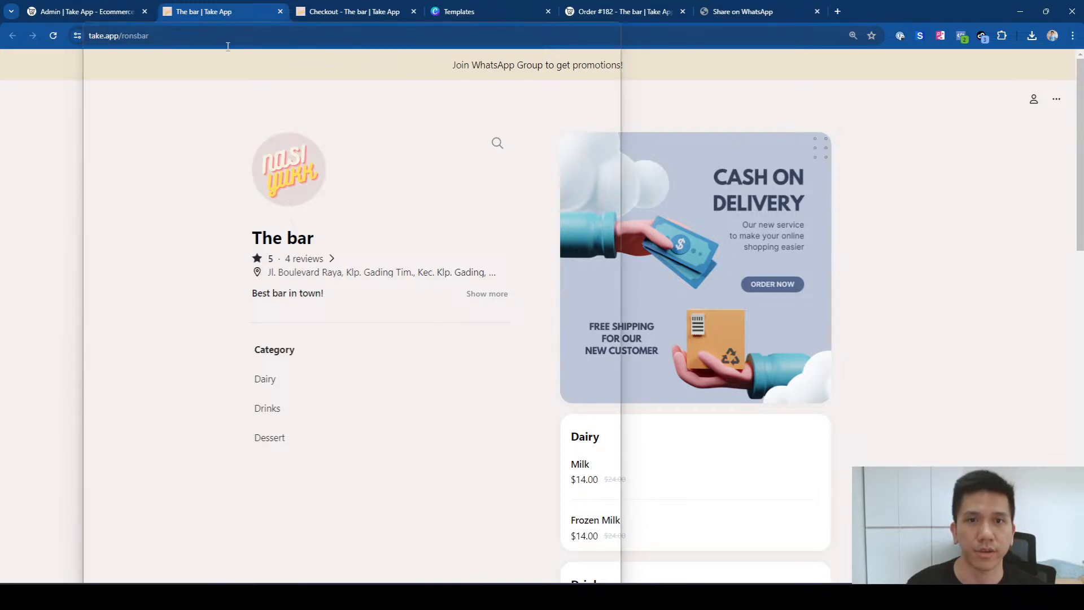
pyautogui.scroll(-2, 543, 305)
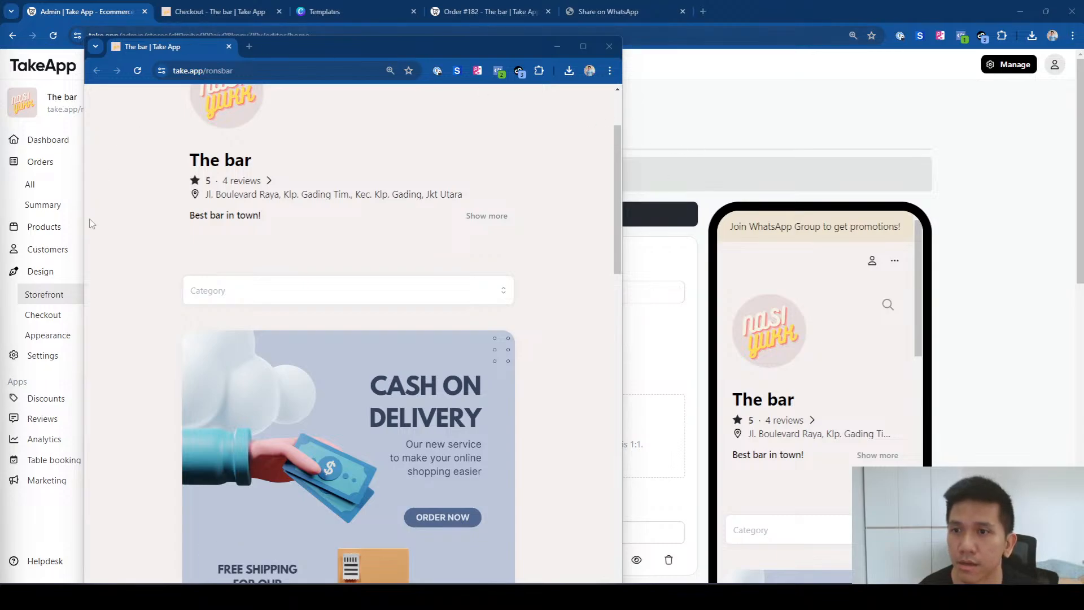
# Step: In Settings > Workflow, review the 'Customer COD notification when order is out for delivery' workflow, then return to the list
pyautogui.click(57, 356)
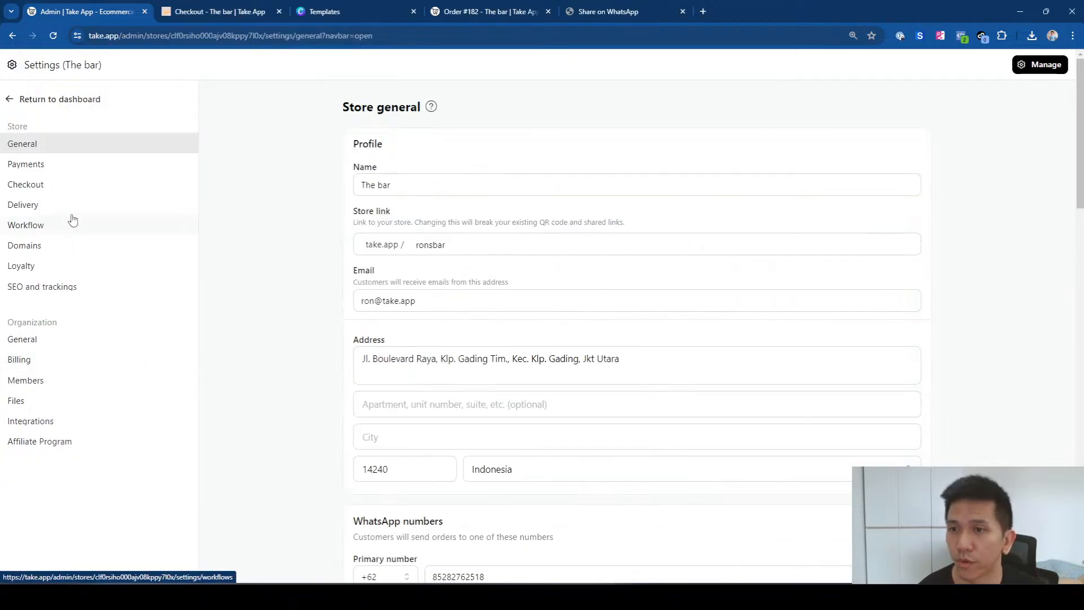
pyautogui.click(70, 221)
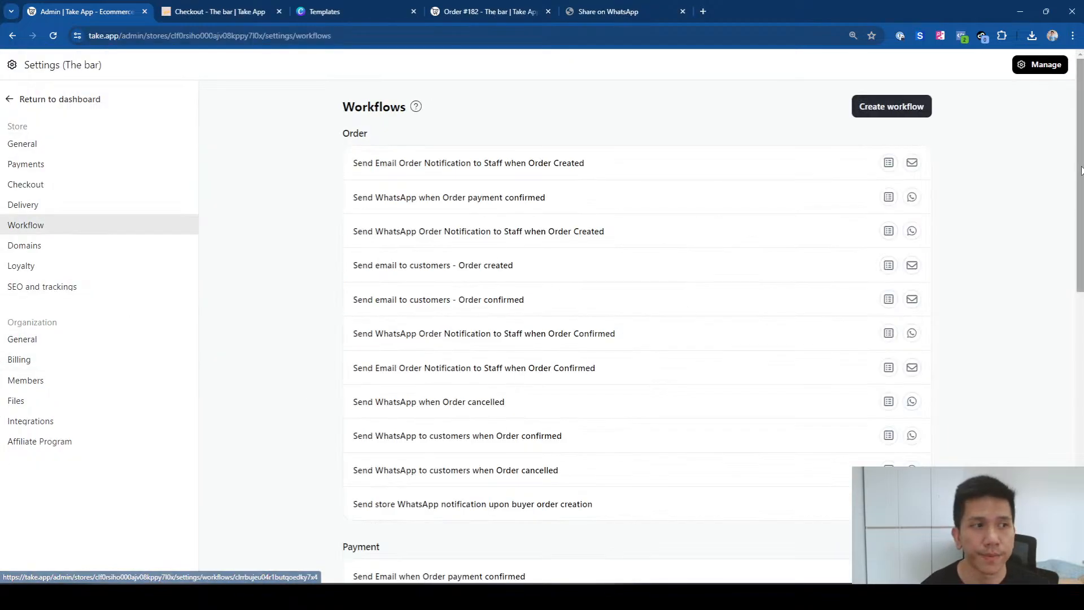
pyautogui.scroll(-8, 1042, 391)
pyautogui.scroll(-3, 1042, 391)
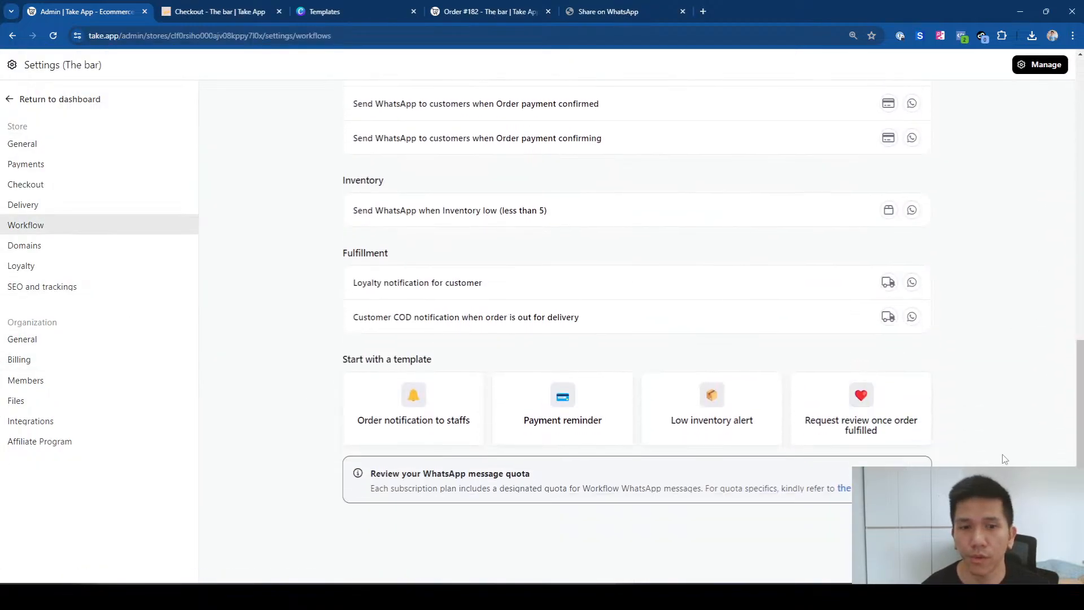
pyautogui.click(416, 323)
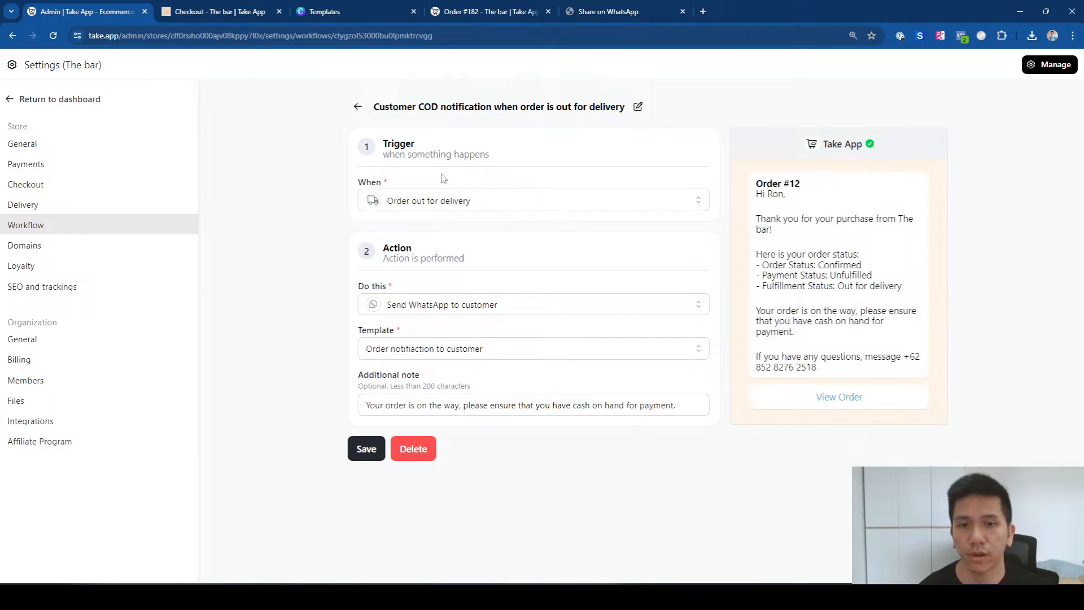
pyautogui.hotkey('alt', 'Left')
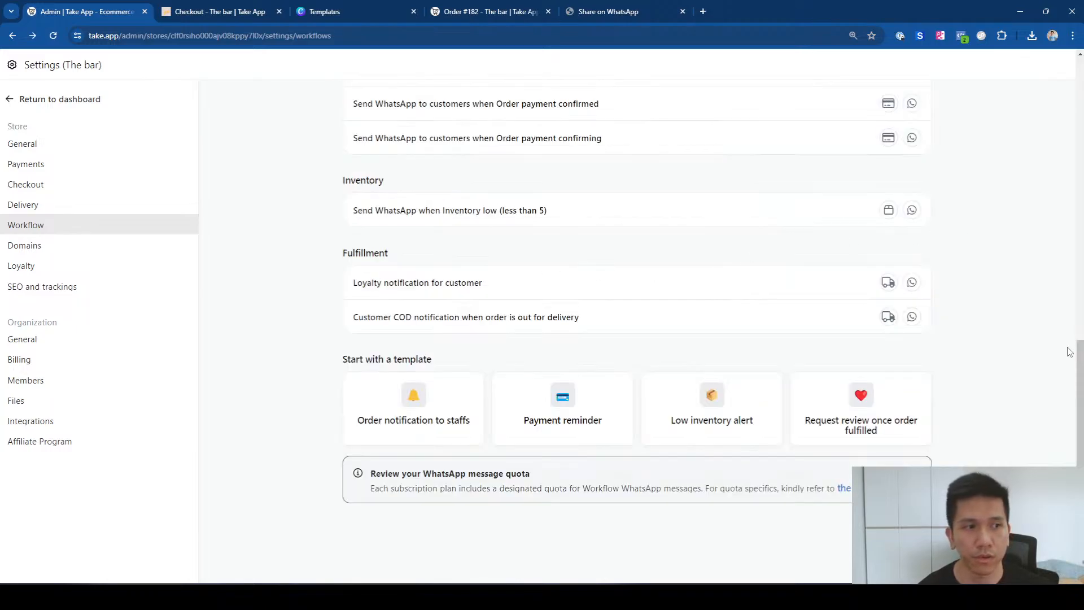
# Step: Create a workflow on Order out for delivery that sends the WhatsApp template 'Order Notification to Staffs'
pyautogui.moveTo(1081, 354); pyautogui.dragTo(1080, 72)
pyautogui.click(896, 107)
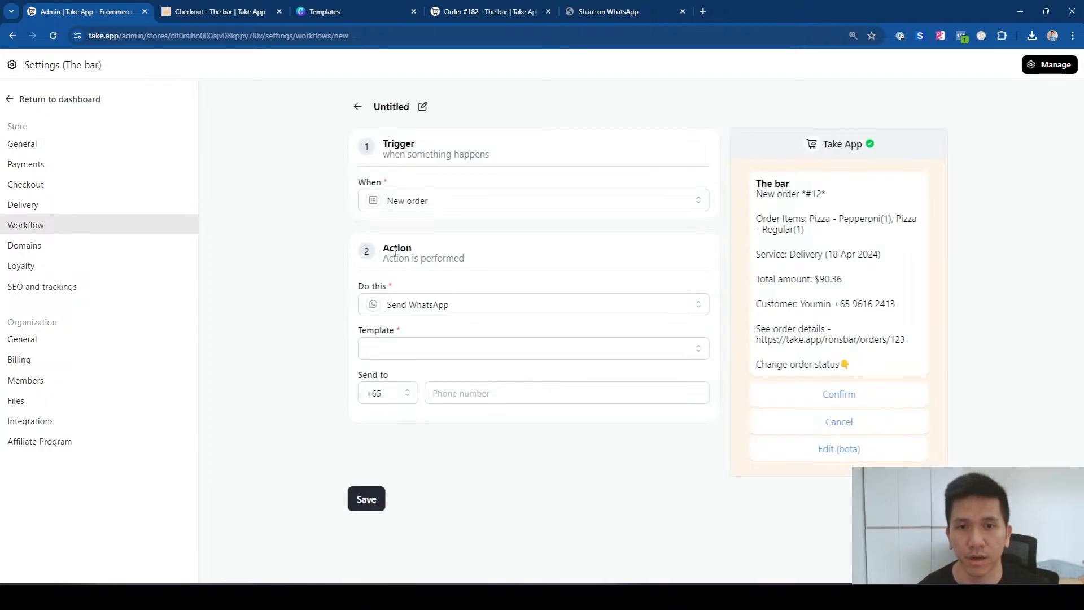
pyautogui.click(411, 201)
pyautogui.scroll(-3, 669, 289)
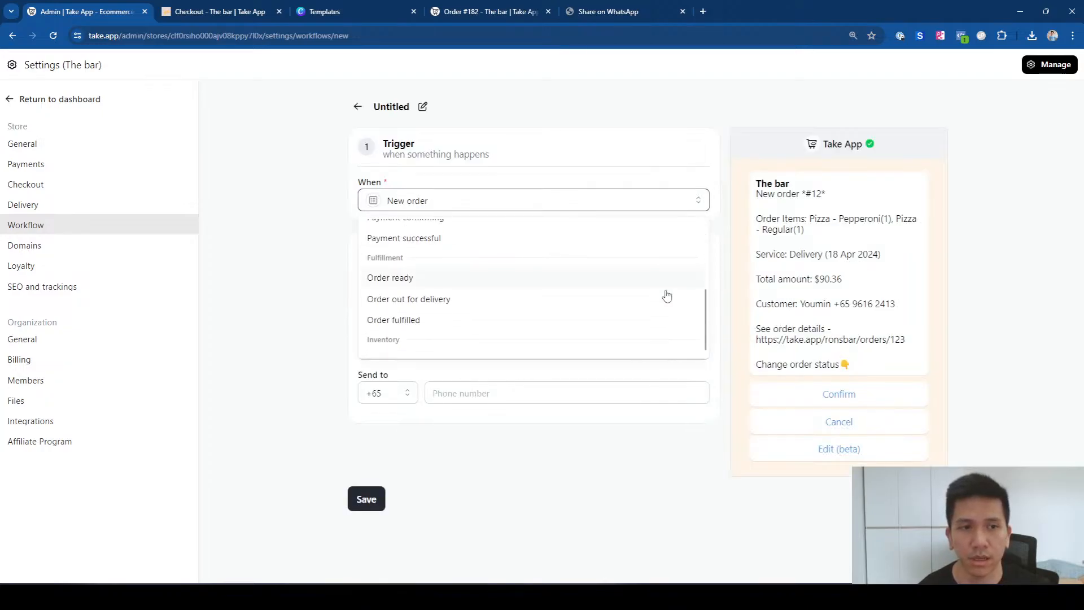
pyautogui.click(410, 286)
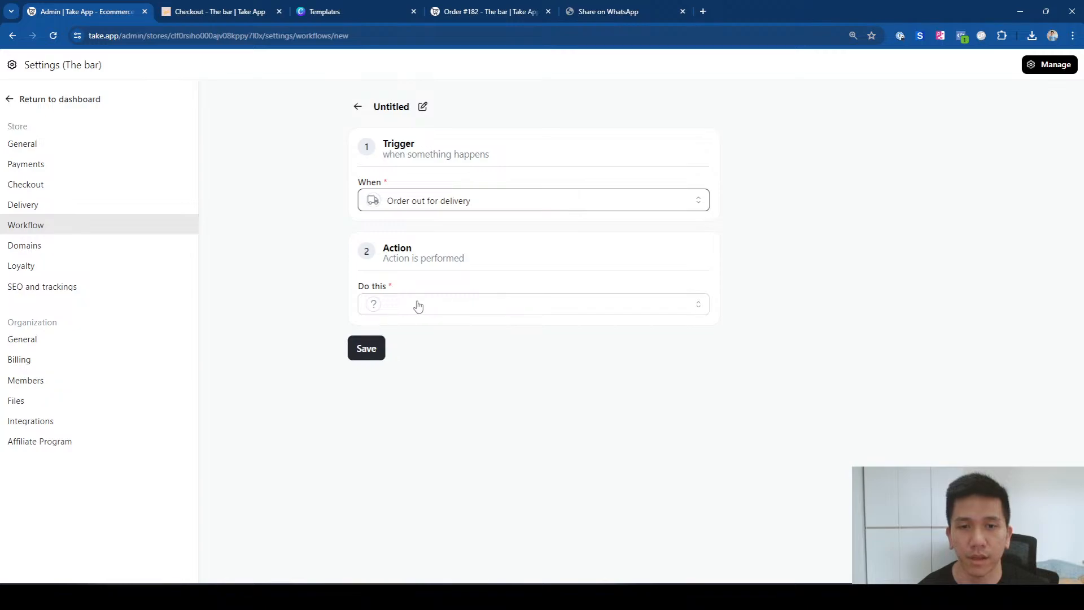
pyautogui.click(418, 306)
pyautogui.click(419, 336)
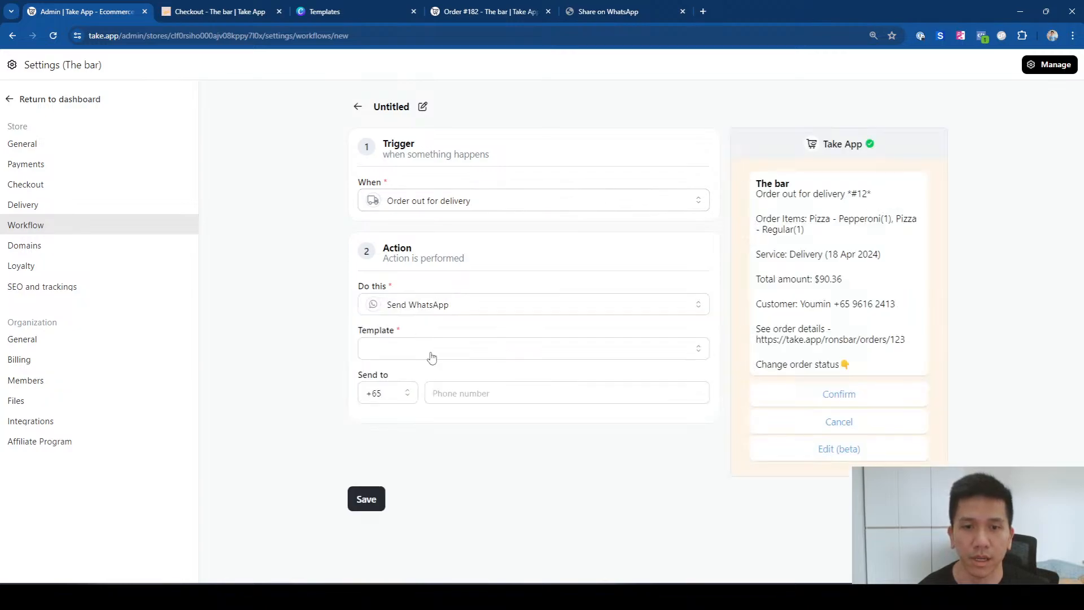
pyautogui.click(432, 357)
pyautogui.click(459, 398)
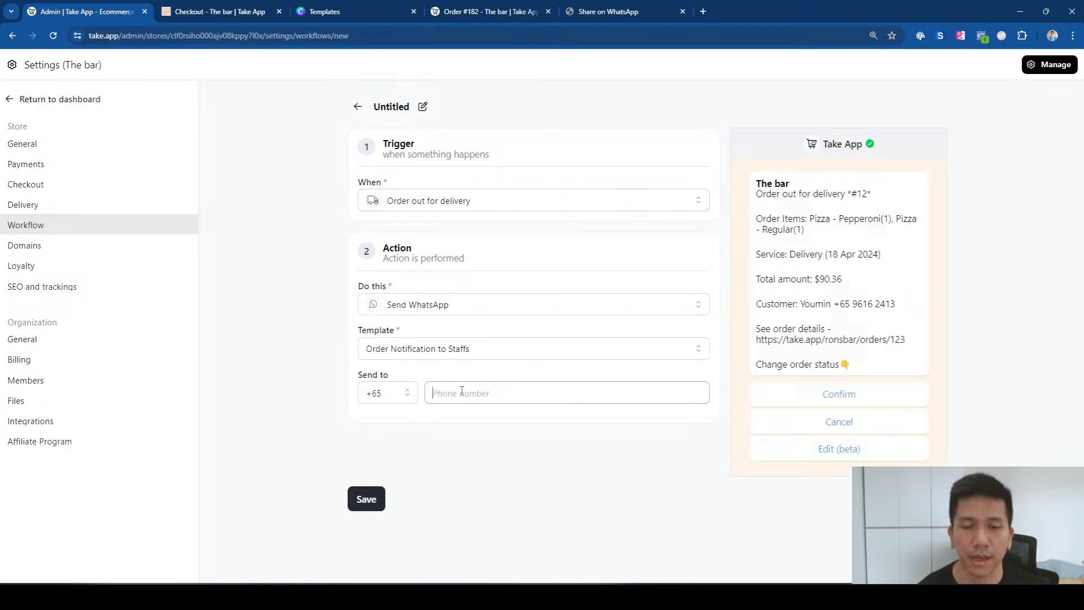
# Step: Add the staff member's phone number with country code +62 as the WhatsApp recipient
pyautogui.click(392, 391)
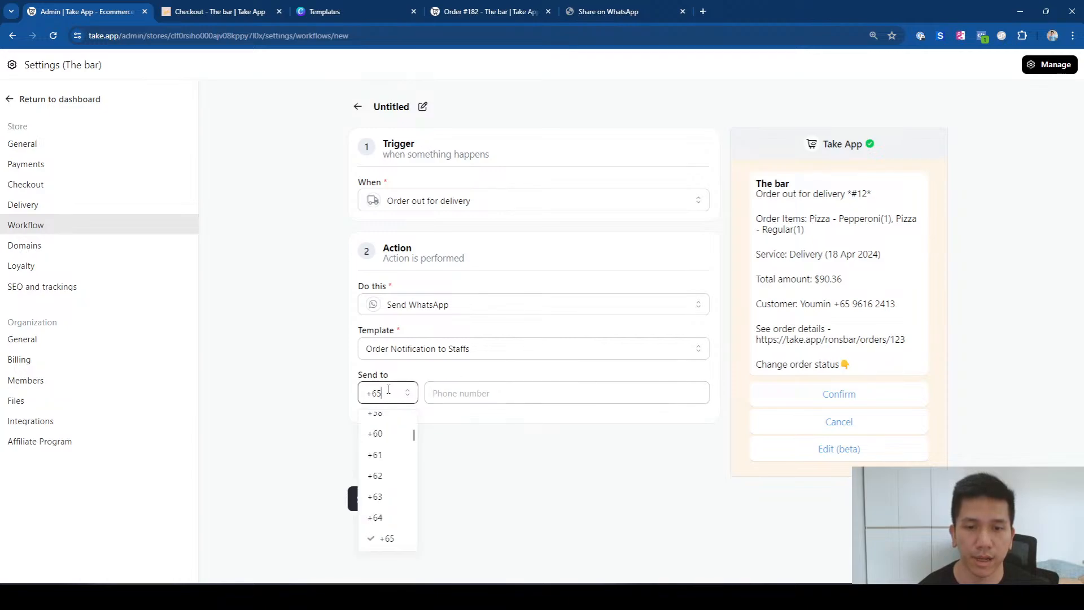
pyautogui.write('62')
pyautogui.click(390, 425)
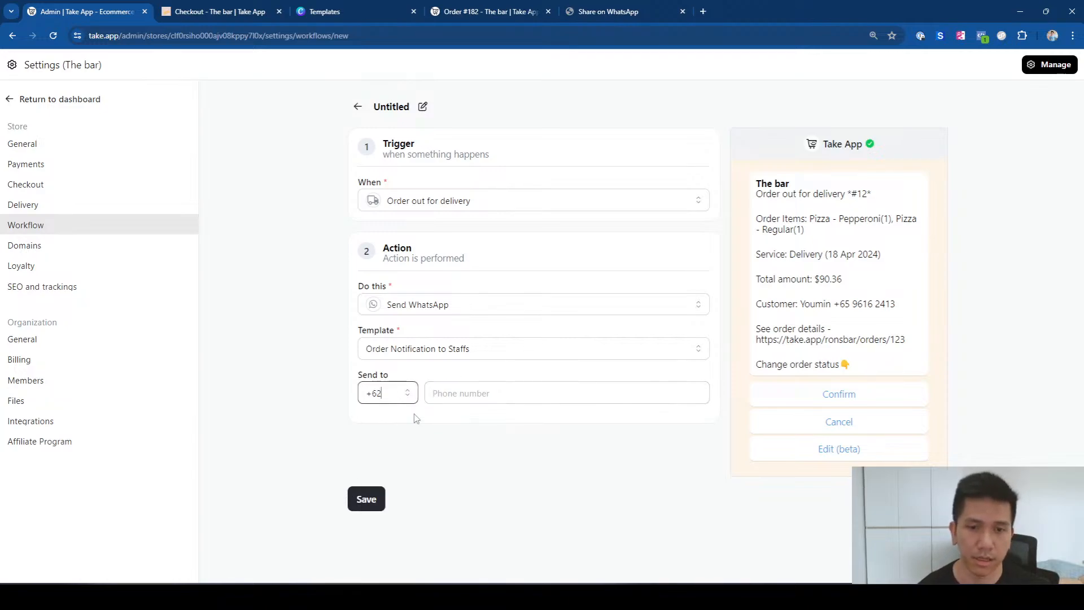
pyautogui.click(466, 392)
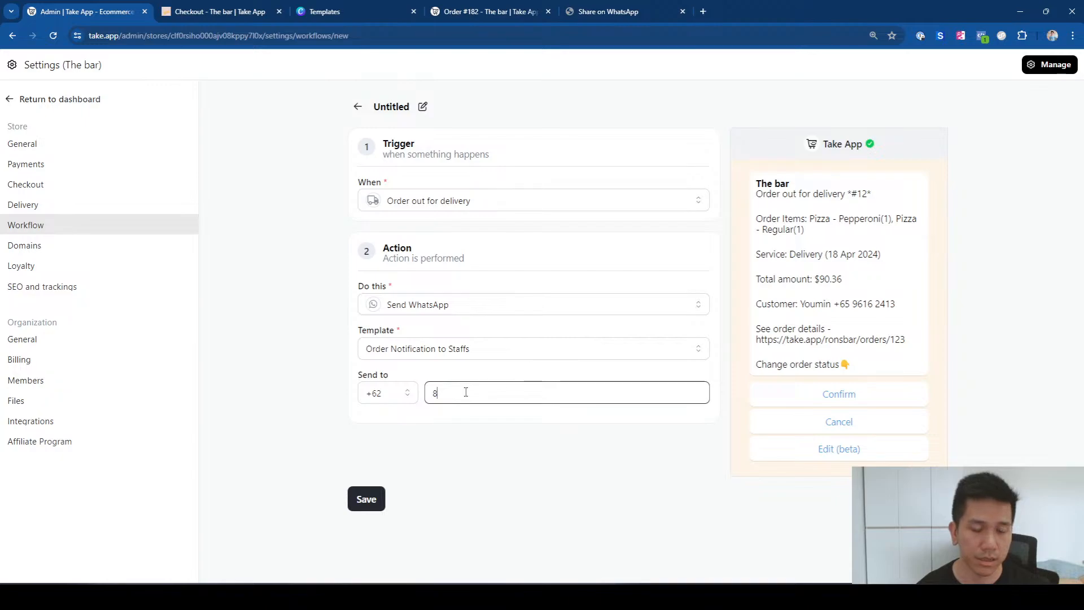
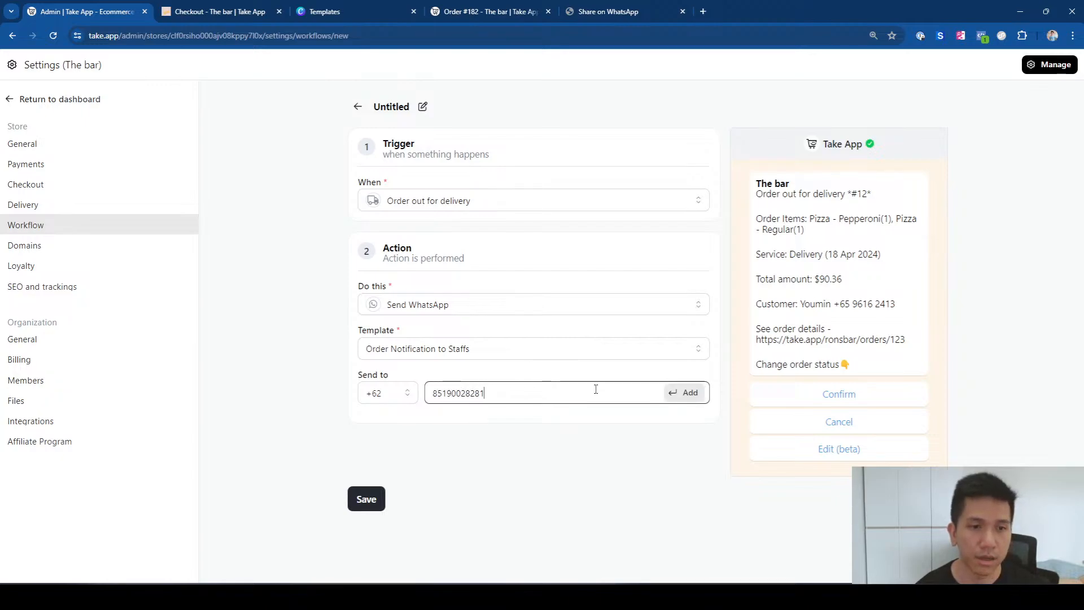
pyautogui.click(687, 392)
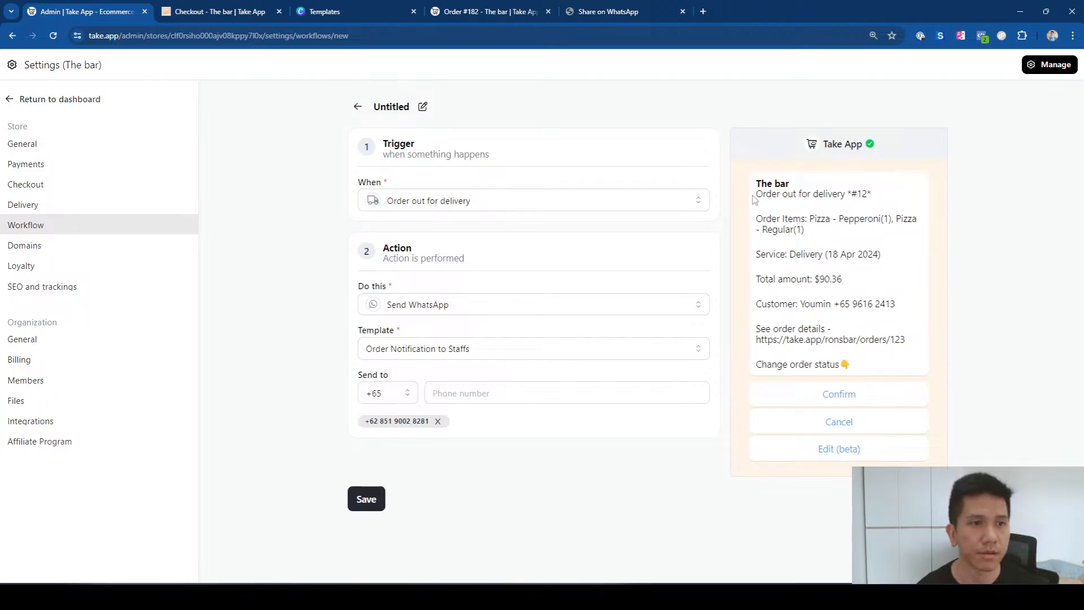
pyautogui.moveTo(759, 195); pyautogui.dragTo(842, 194)
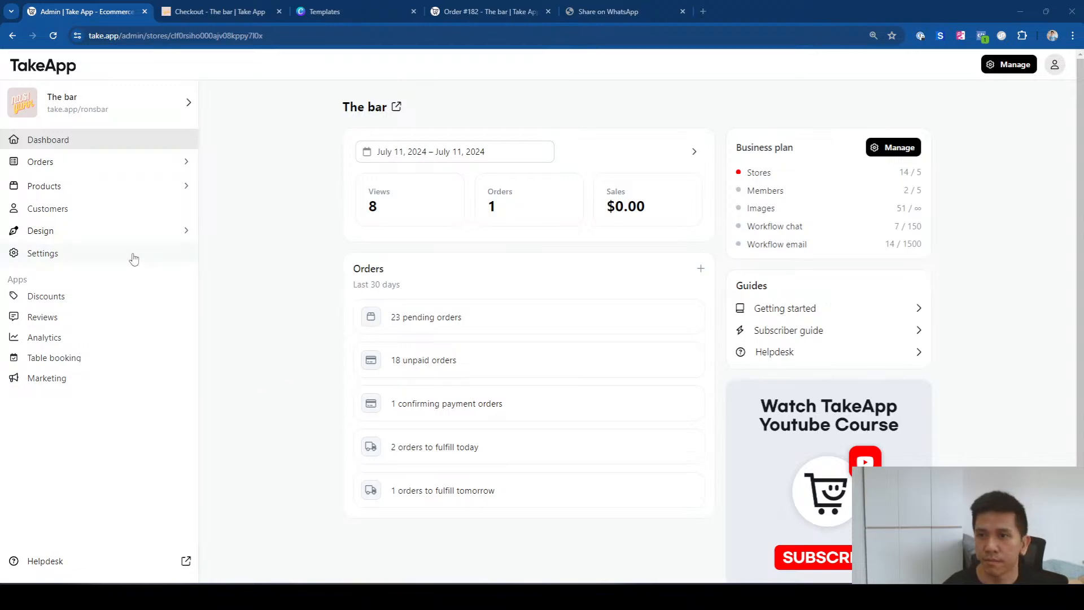
# Step: In the store's checkout settings, rename the service charge to 'COD Charge'
pyautogui.click(104, 257)
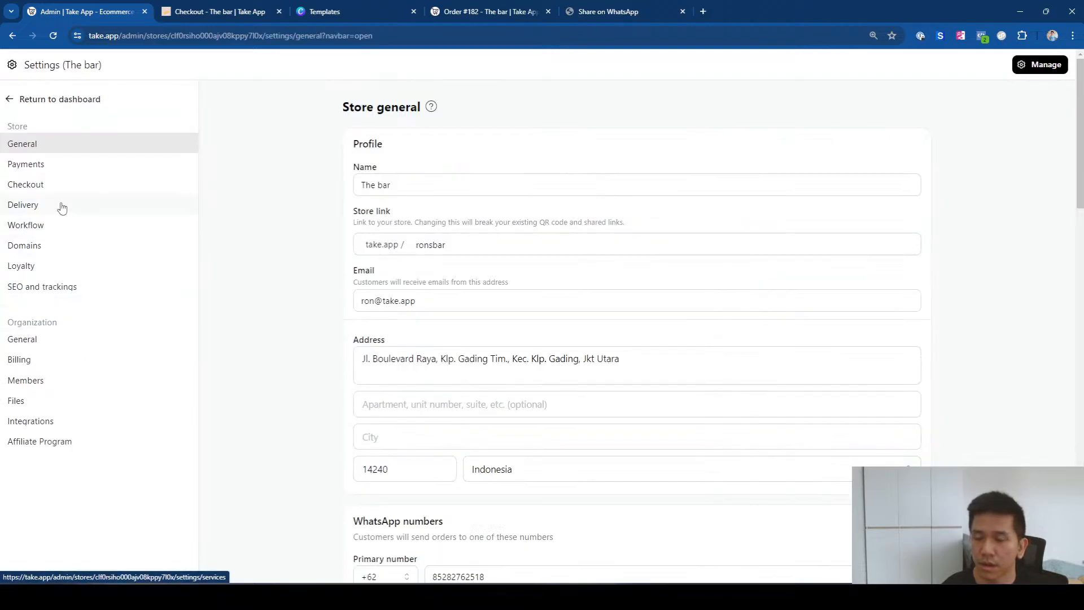
pyautogui.click(68, 185)
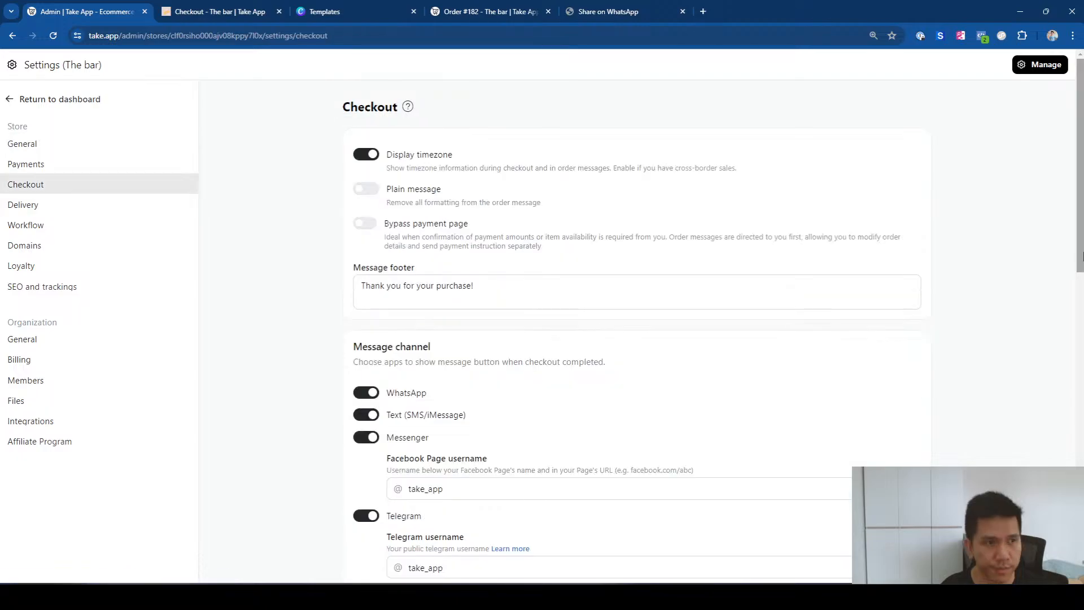
pyautogui.moveTo(1082, 255); pyautogui.dragTo(1064, 395)
pyautogui.scroll(-4, 435, 293)
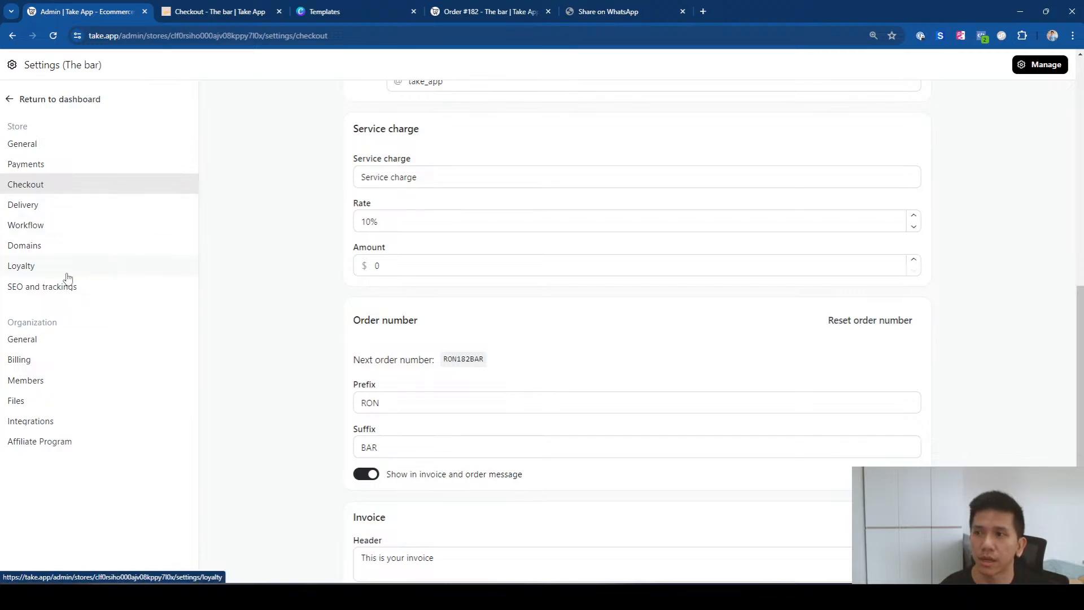
pyautogui.moveTo(440, 172); pyautogui.dragTo(328, 175)
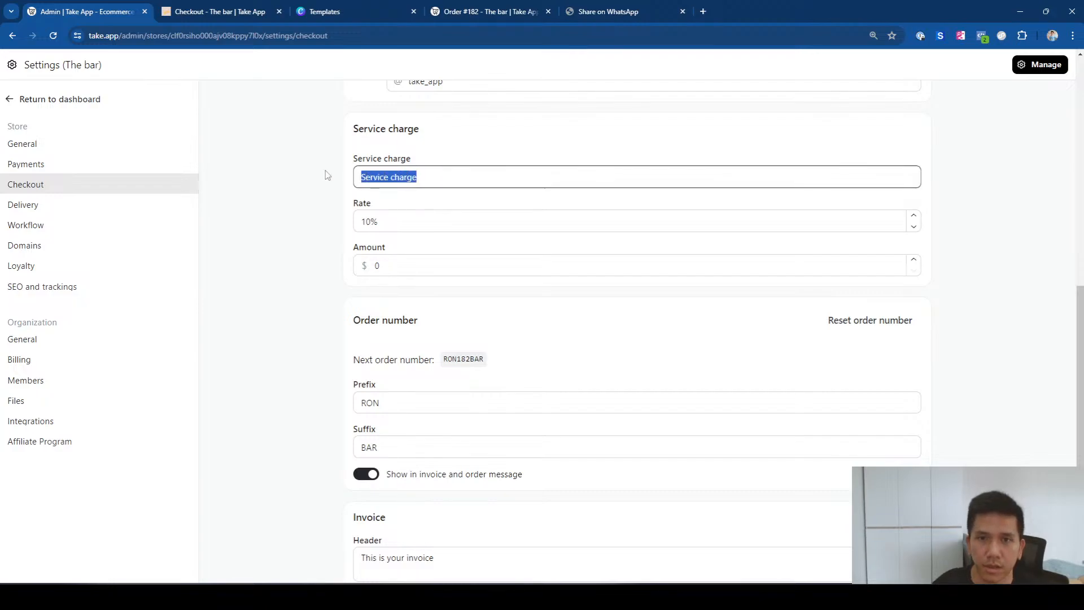
pyautogui.write('COD Charge')
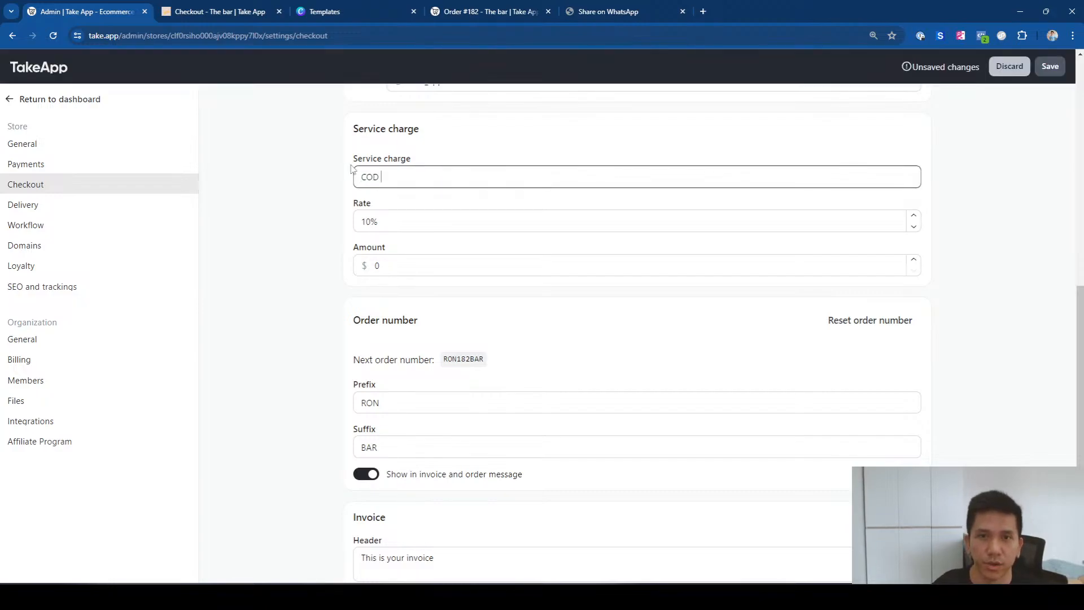
# Step: Set the COD Charge amount to 3 with the 10% rate cleared, and save
pyautogui.click(404, 215)
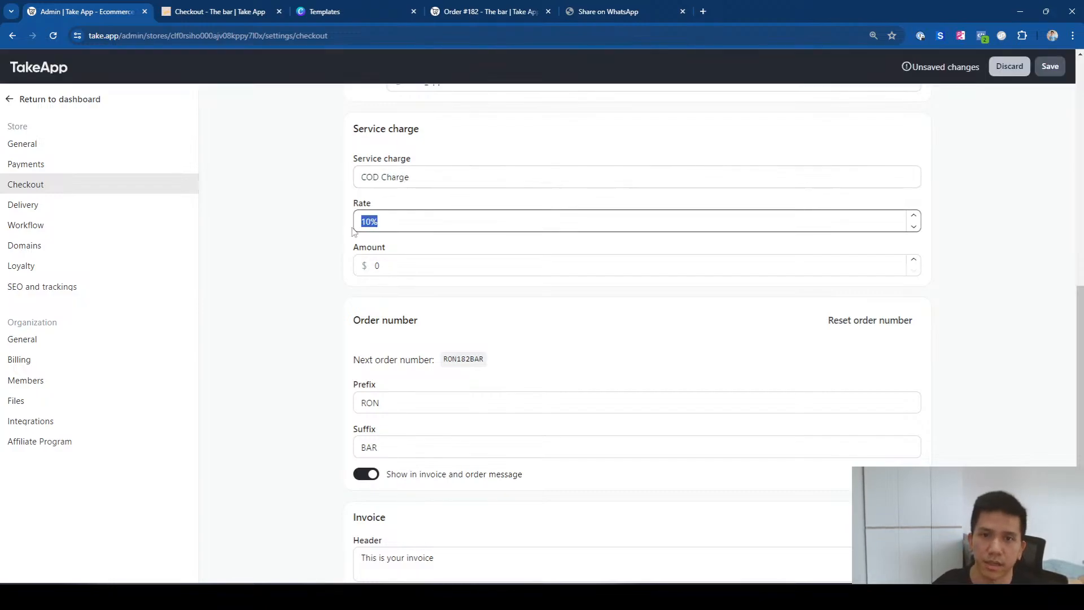
pyautogui.click(366, 262)
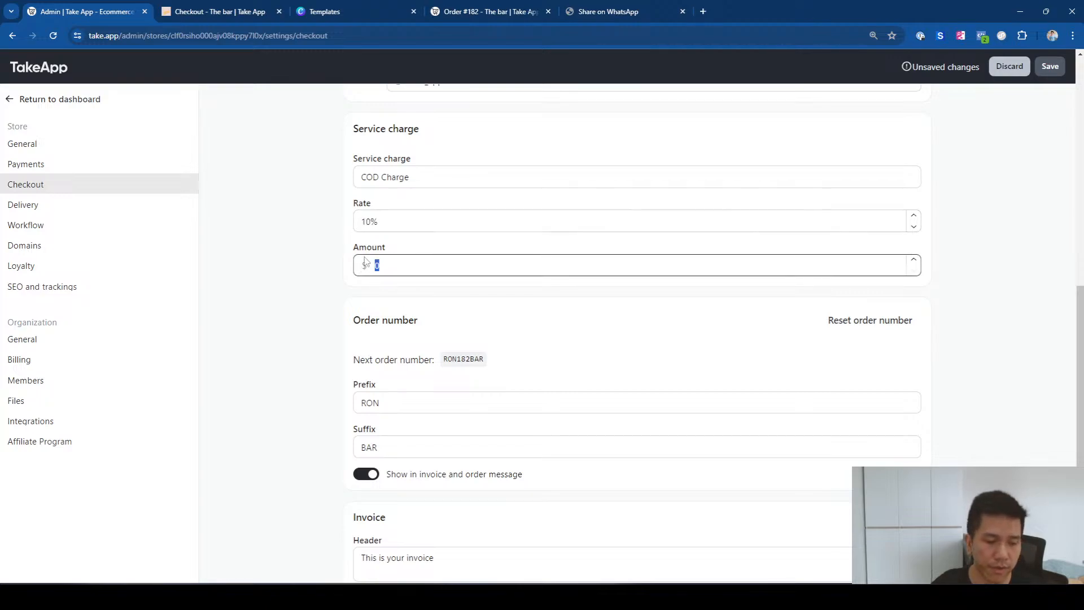
pyautogui.write('3')
pyautogui.click(399, 224)
pyautogui.press('BackSpace')
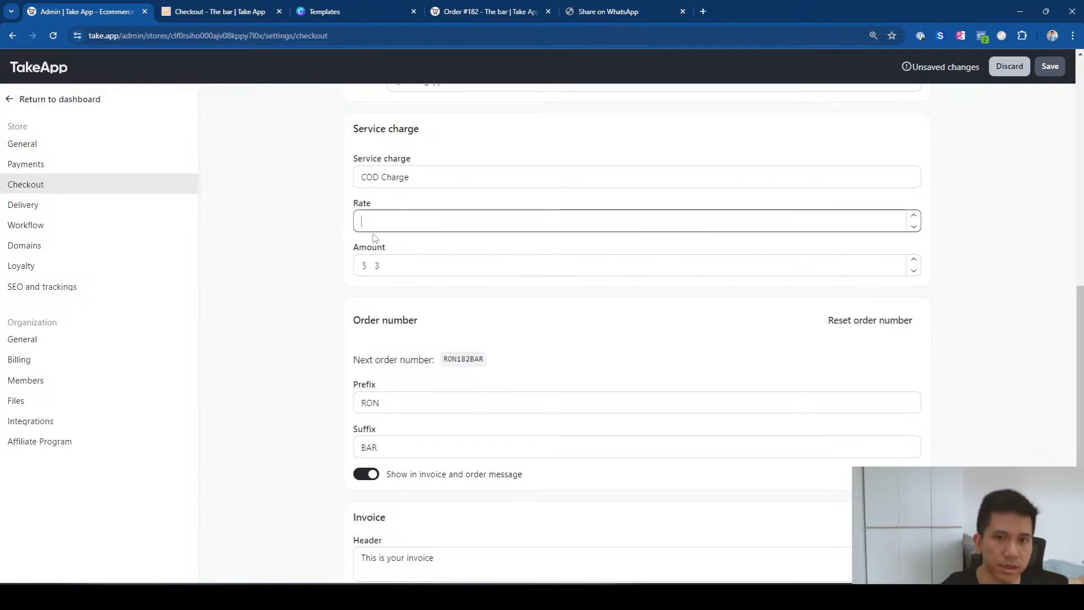
pyautogui.click(1009, 231)
pyautogui.click(1049, 74)
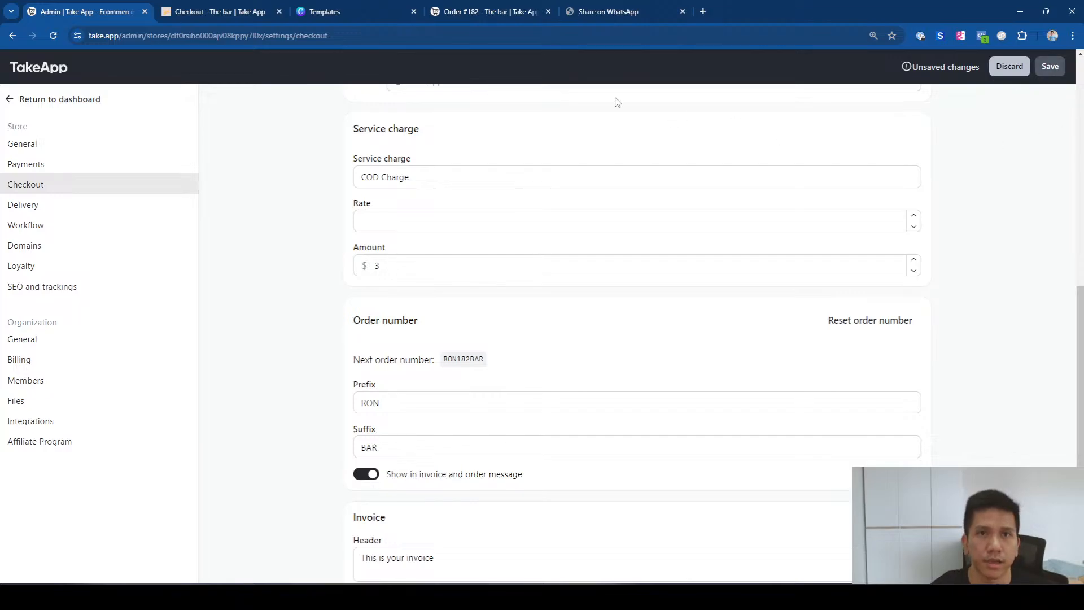
pyautogui.click(226, 11)
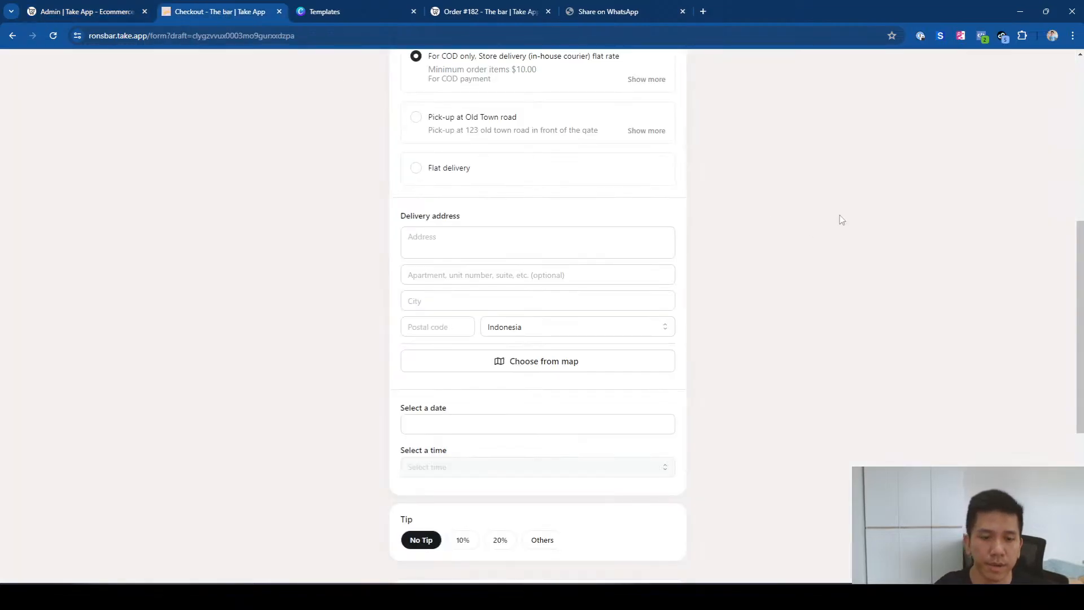
# Step: Reload the checkout and confirm the Order Summary shows a $3.00 COD Charge
pyautogui.press('F5')
pyautogui.moveTo(1082, 286); pyautogui.dragTo(1082, 228)
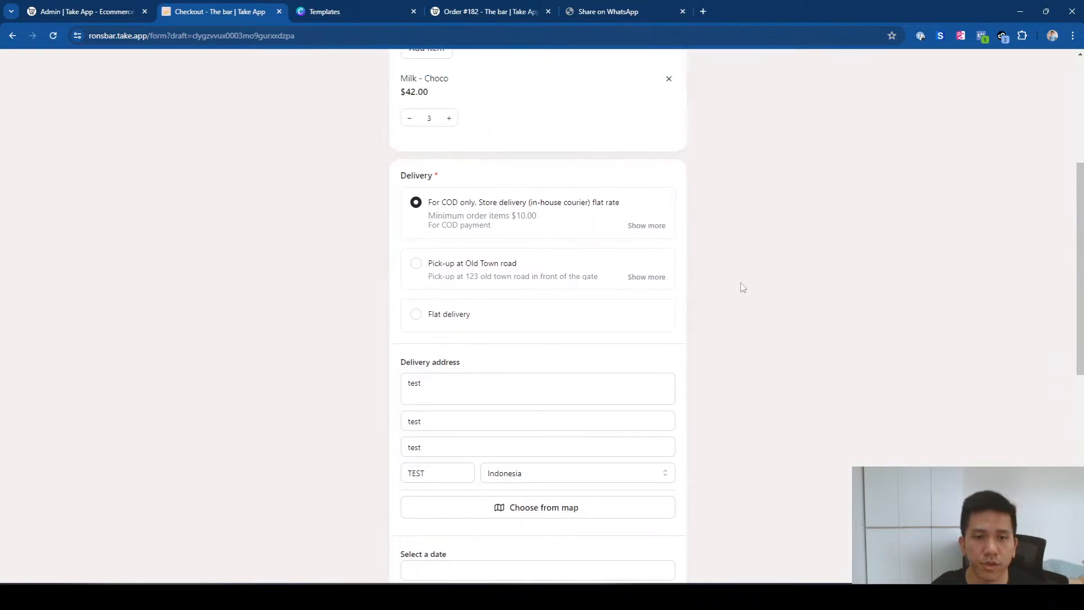
pyautogui.scroll(-4, 744, 286)
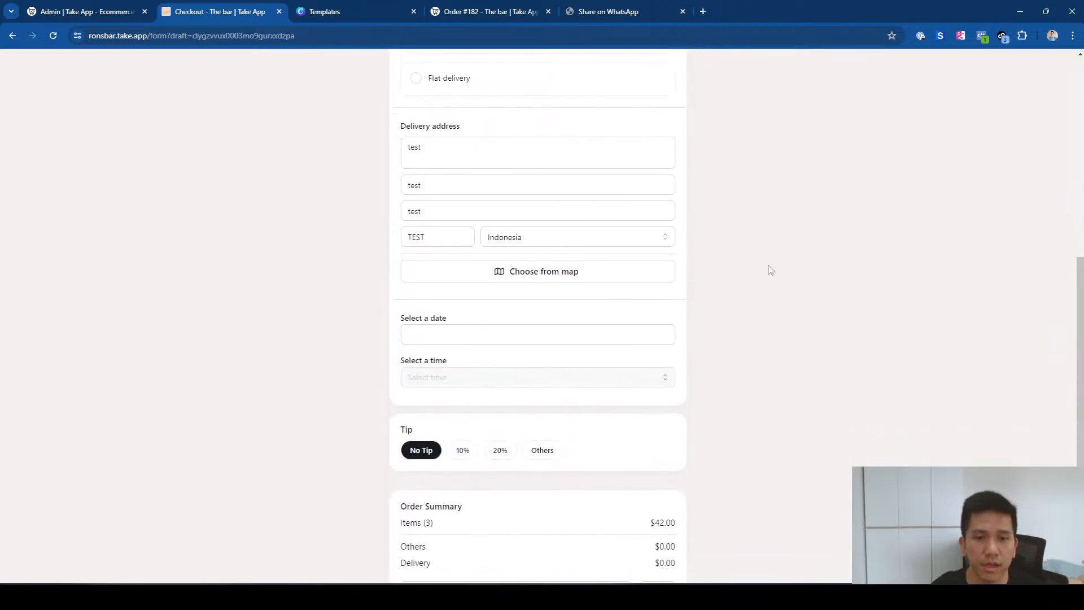
pyautogui.scroll(-2, 770, 270)
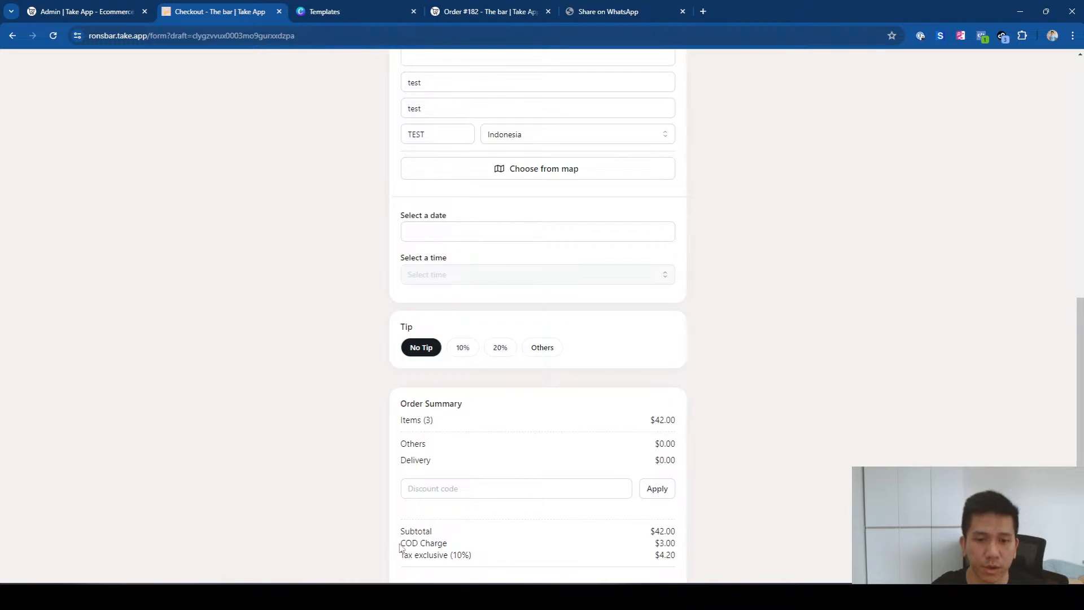
pyautogui.moveTo(400, 547); pyautogui.dragTo(460, 547)
pyautogui.moveTo(653, 545); pyautogui.dragTo(682, 547)
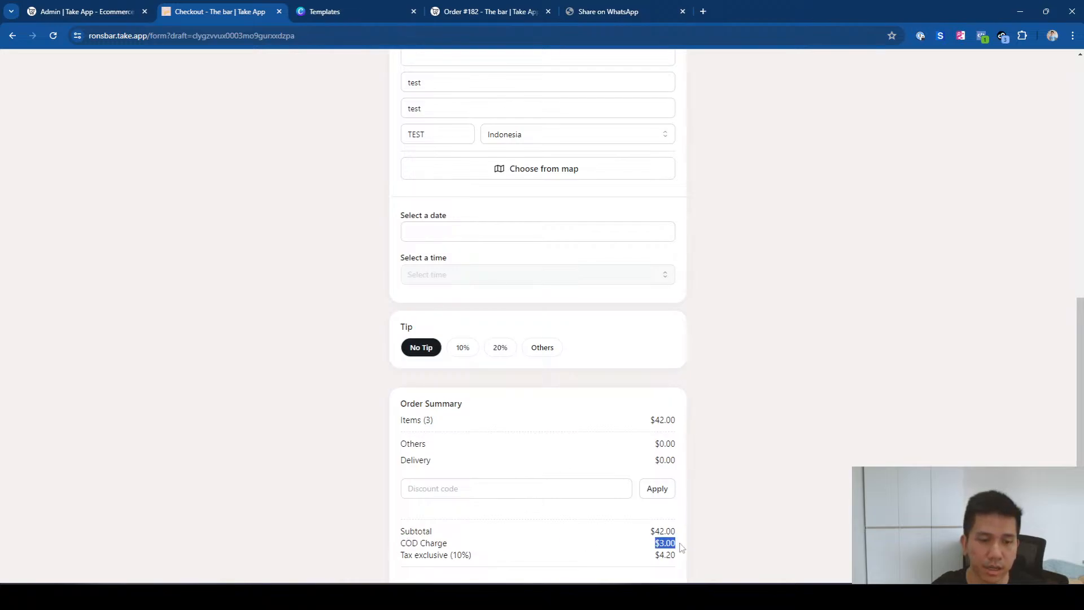
# Step: Try Pick-up at Old Town road, then switch back to COD store delivery and recheck the totals
pyautogui.moveTo(1080, 347); pyautogui.dragTo(1073, 228)
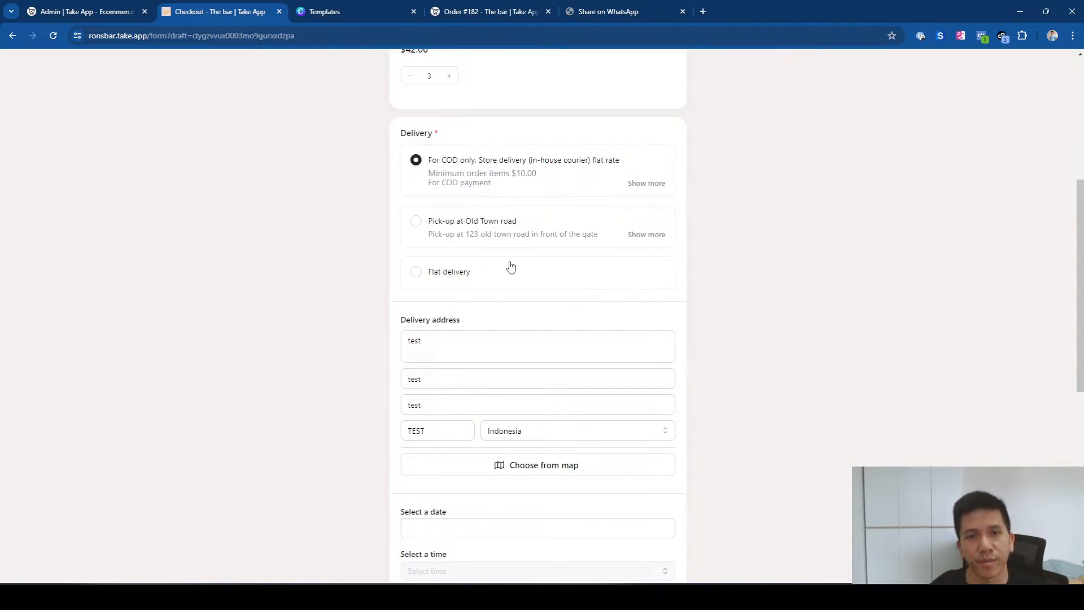
pyautogui.click(429, 223)
pyautogui.moveTo(1079, 333); pyautogui.dragTo(1079, 446)
pyautogui.moveTo(401, 391); pyautogui.dragTo(453, 392)
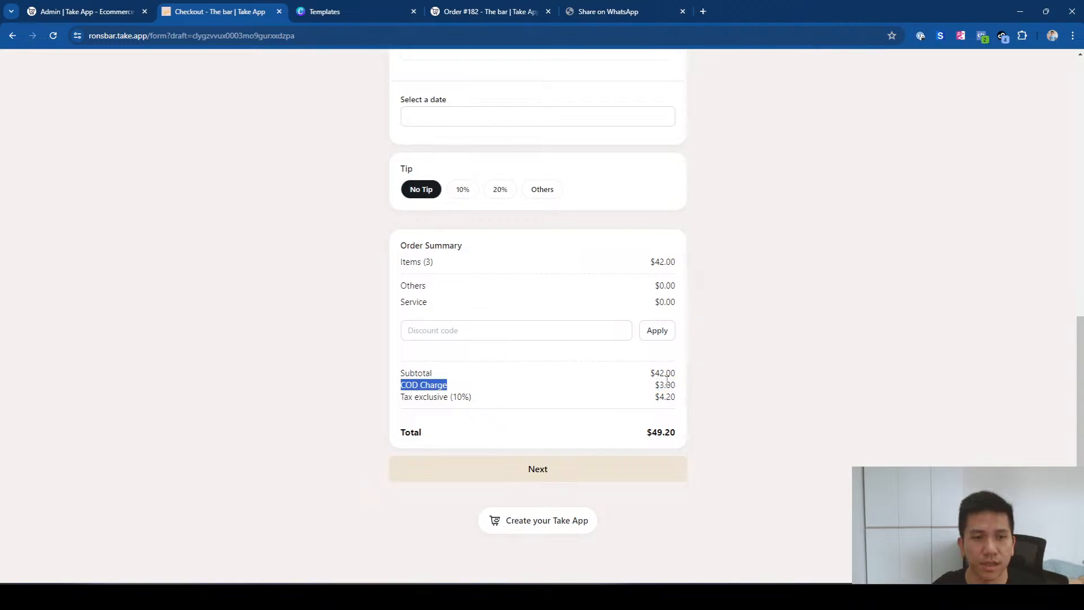
pyautogui.scroll(6, 621, 338)
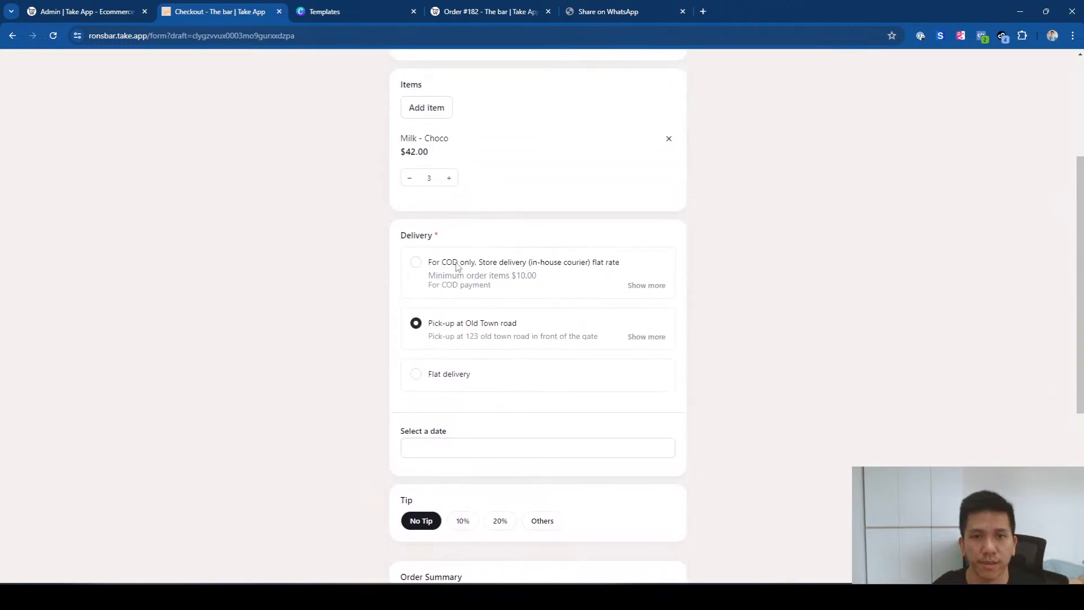
pyautogui.click(458, 267)
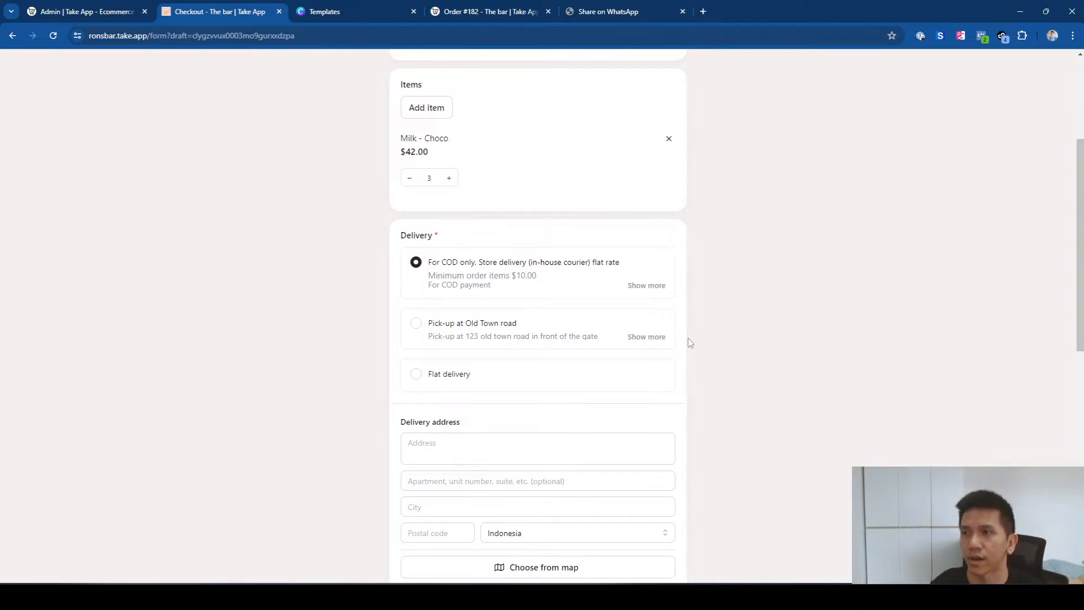
pyautogui.moveTo(1077, 247); pyautogui.dragTo(1081, 353)
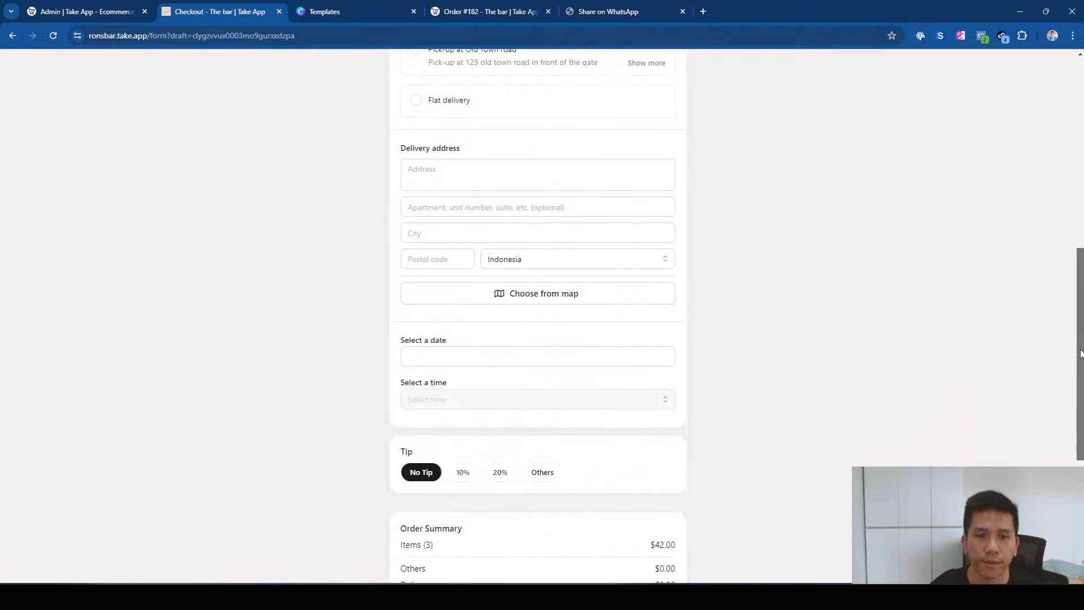
pyautogui.scroll(-3, 542, 477)
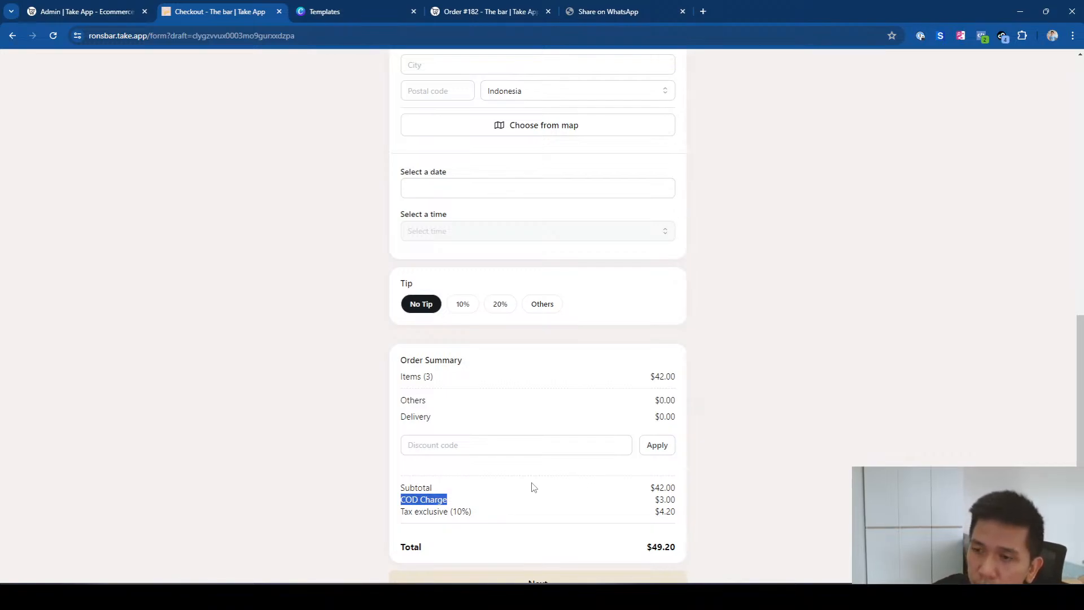
pyautogui.scroll(-2, 714, 367)
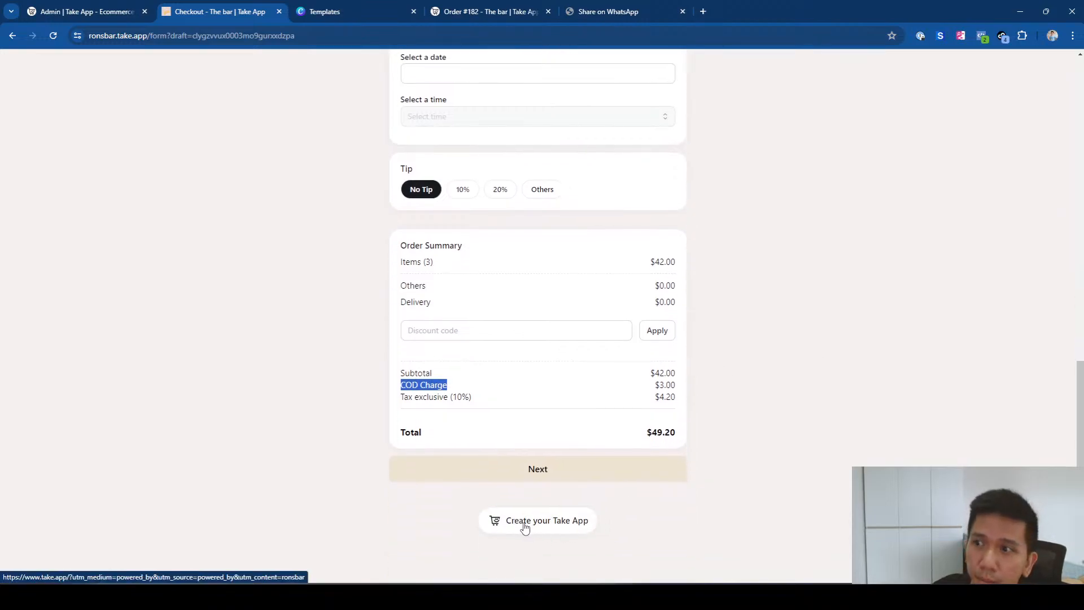
# Step: Switch off 'Show Take App logo and branding' in Design > Appearance, then go to Discounts
pyautogui.click(82, 12)
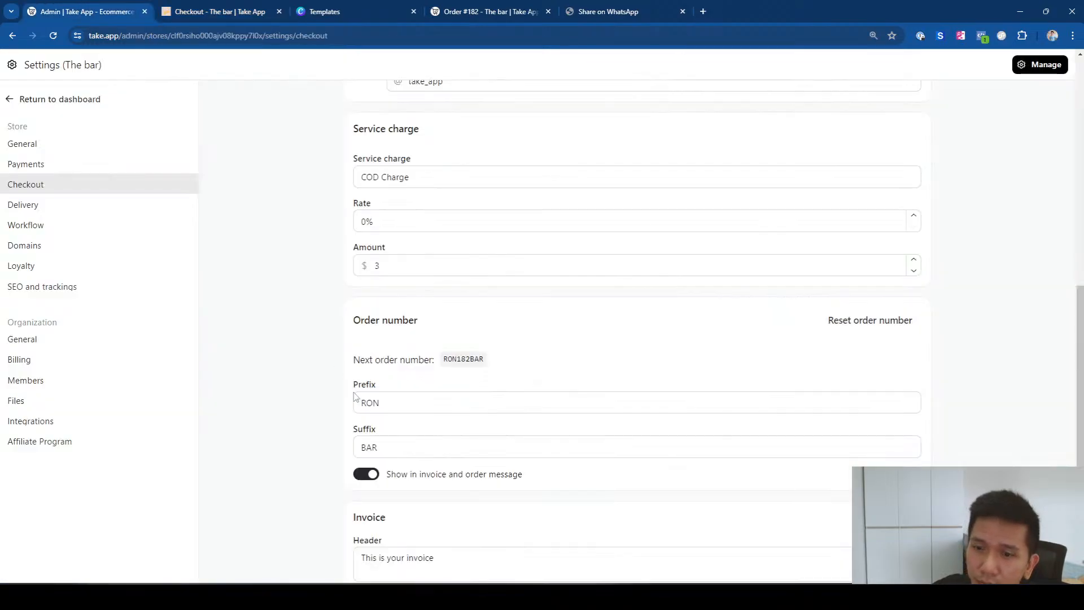
pyautogui.click(49, 99)
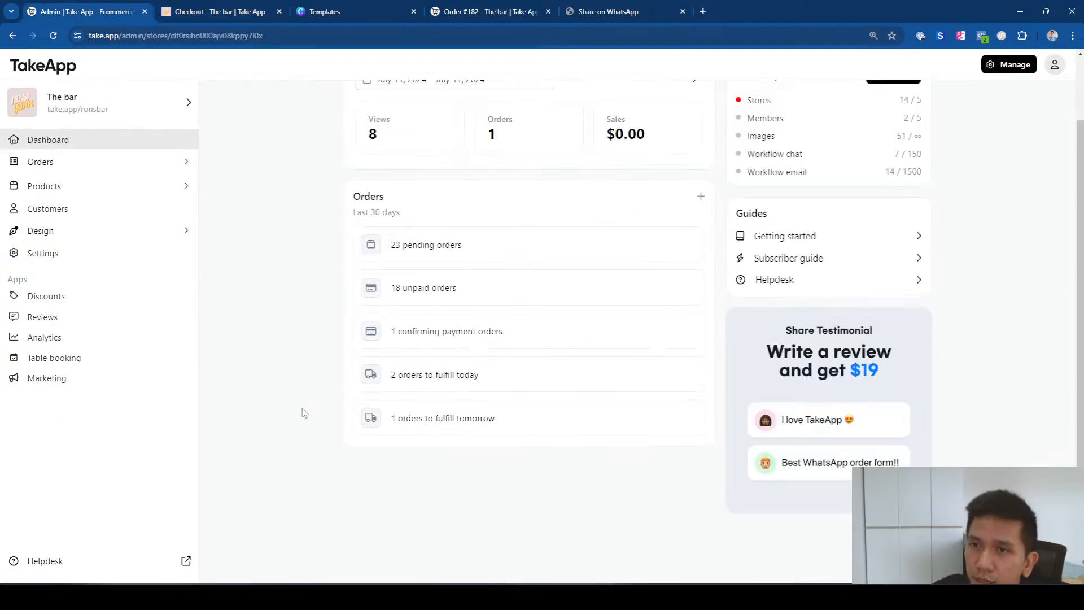
pyautogui.click(120, 234)
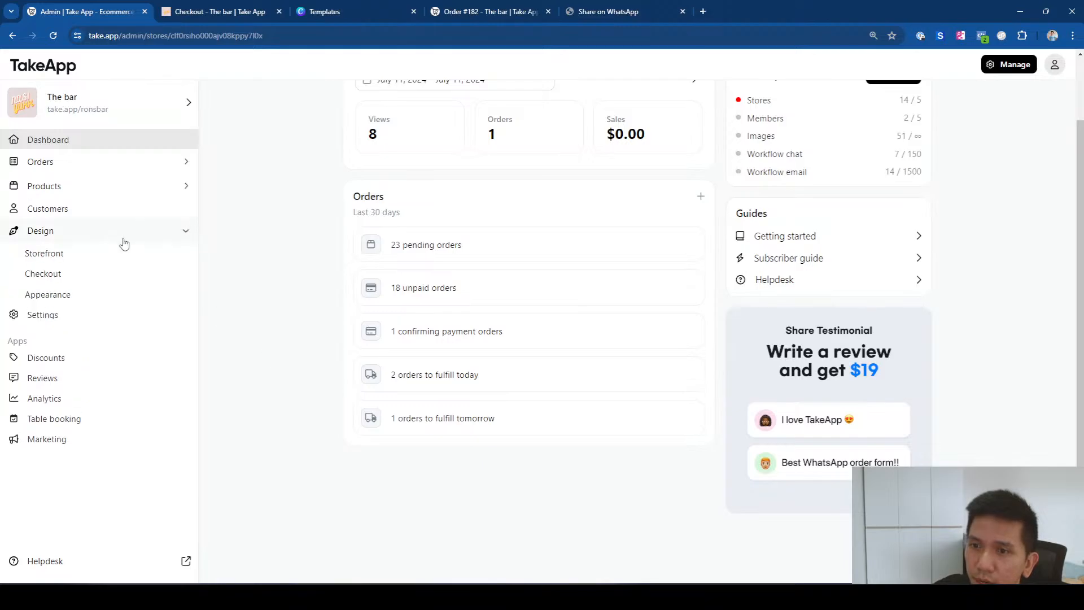
pyautogui.click(112, 296)
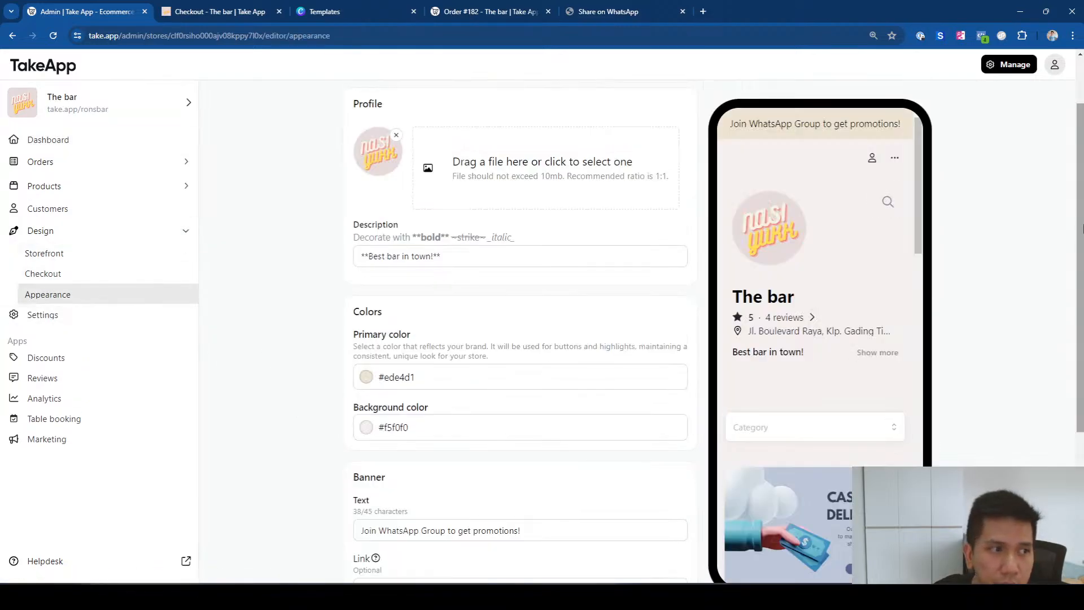
pyautogui.scroll(-4, 542, 506)
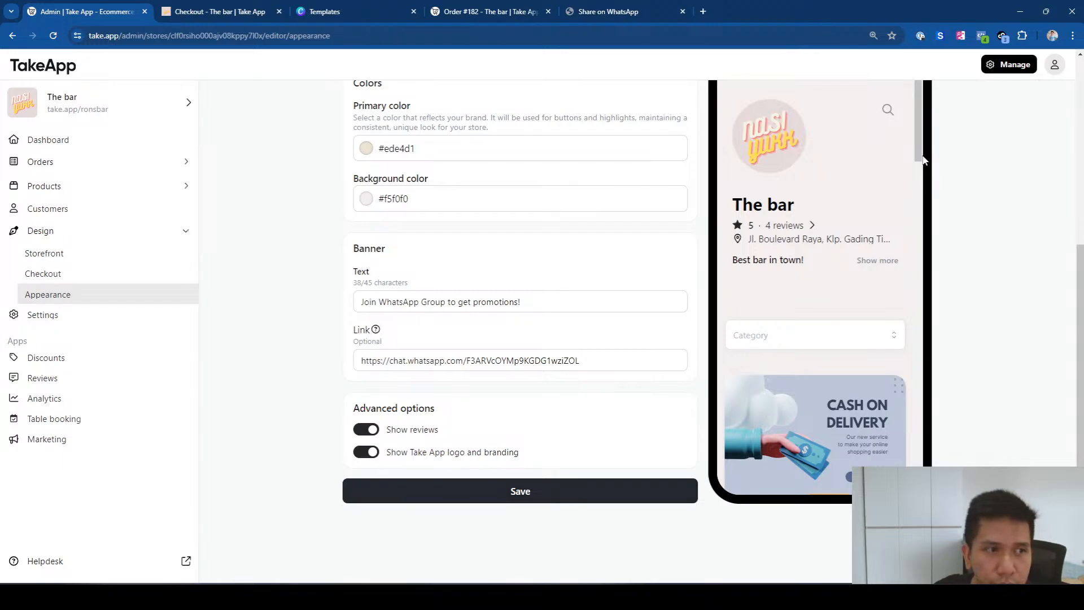
pyautogui.moveTo(919, 124); pyautogui.dragTo(915, 488)
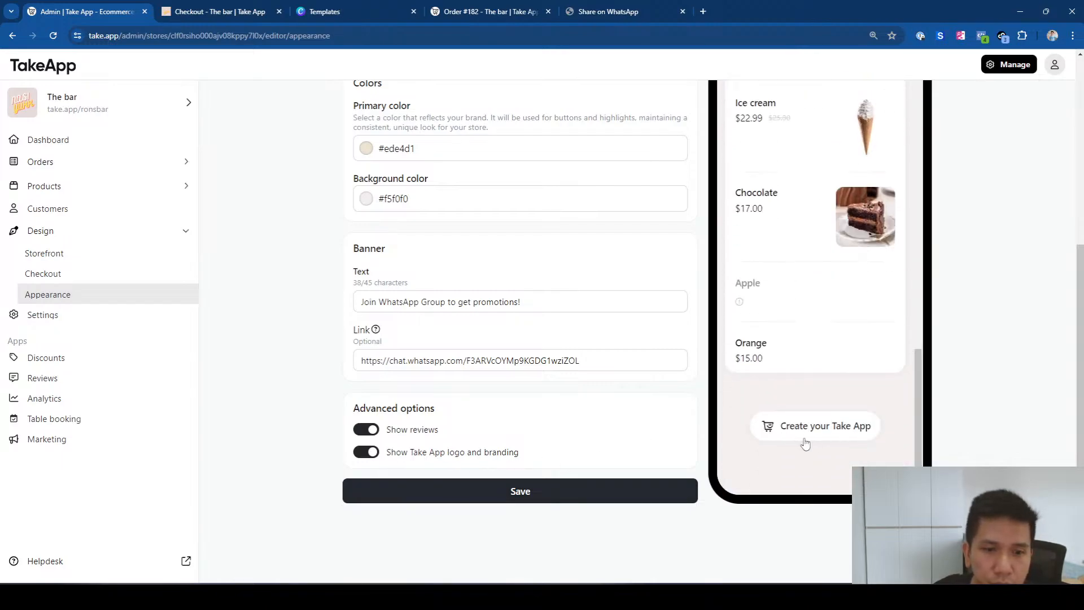
pyautogui.click(367, 452)
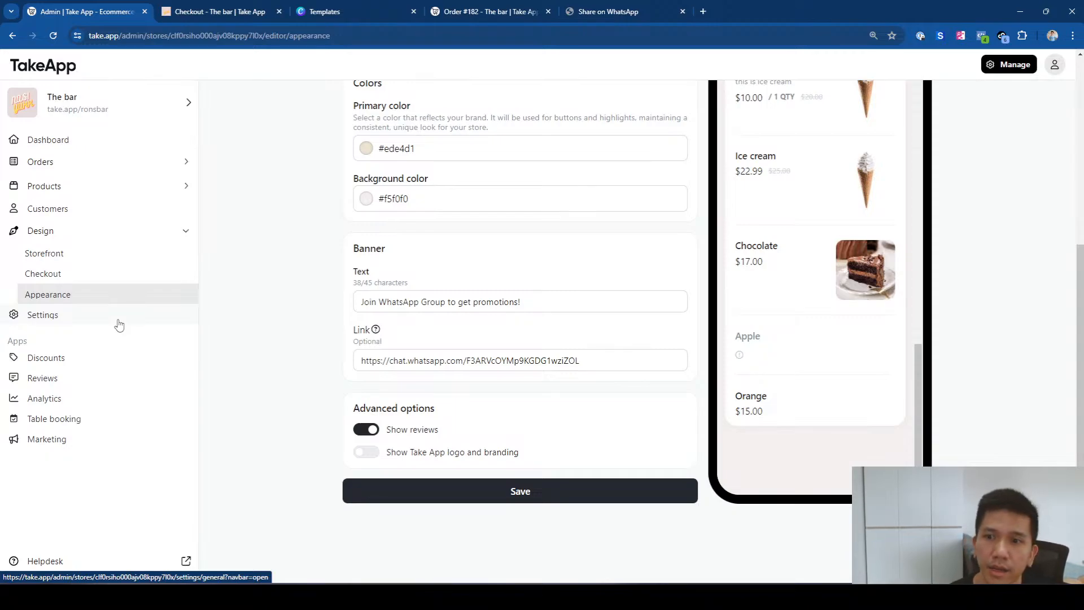
pyautogui.click(79, 361)
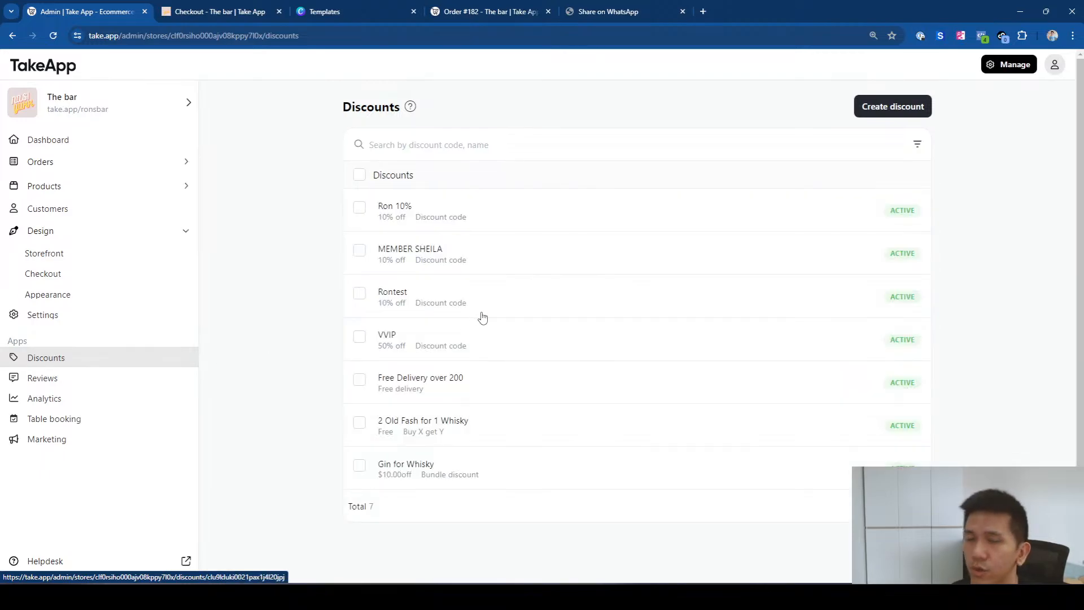
# Step: Draft a discount code titled 'Discount for COD' with code COD50 replacing CODFREE, then open Settings
pyautogui.click(890, 109)
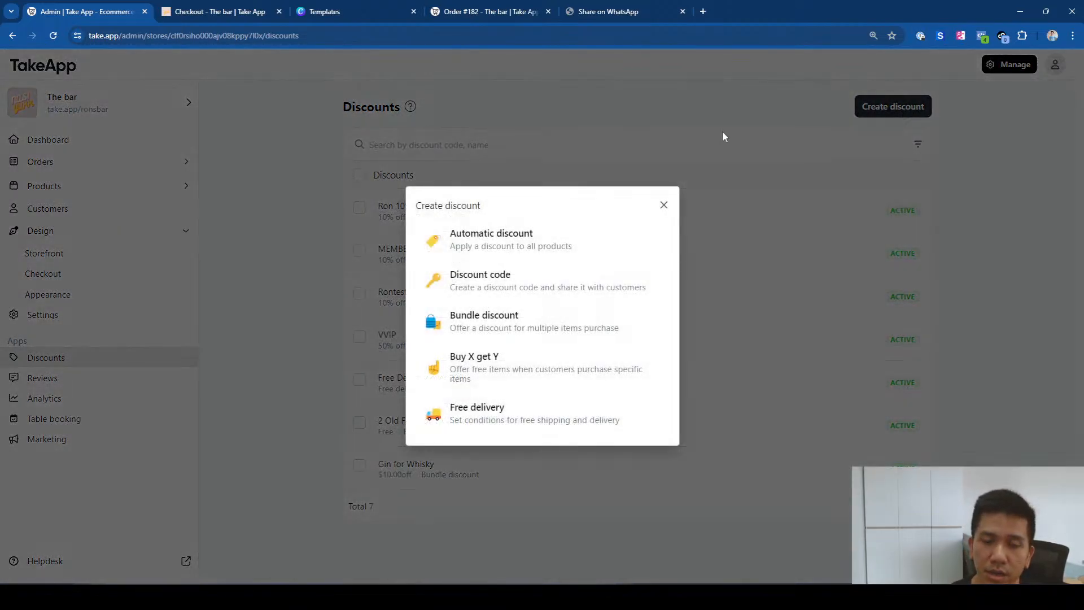
pyautogui.click(468, 291)
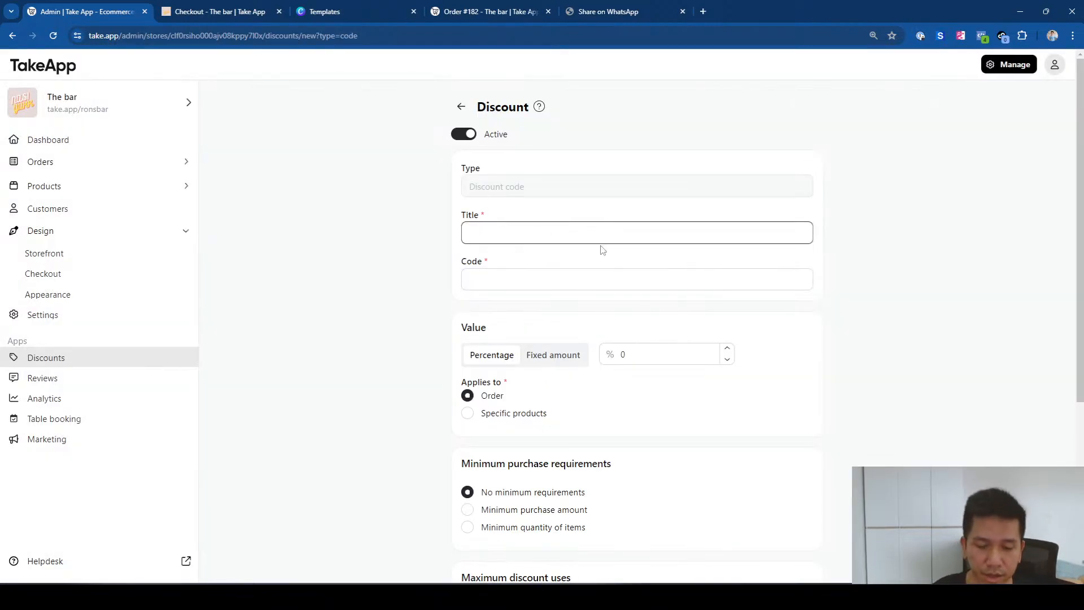
pyautogui.write('Discount for')
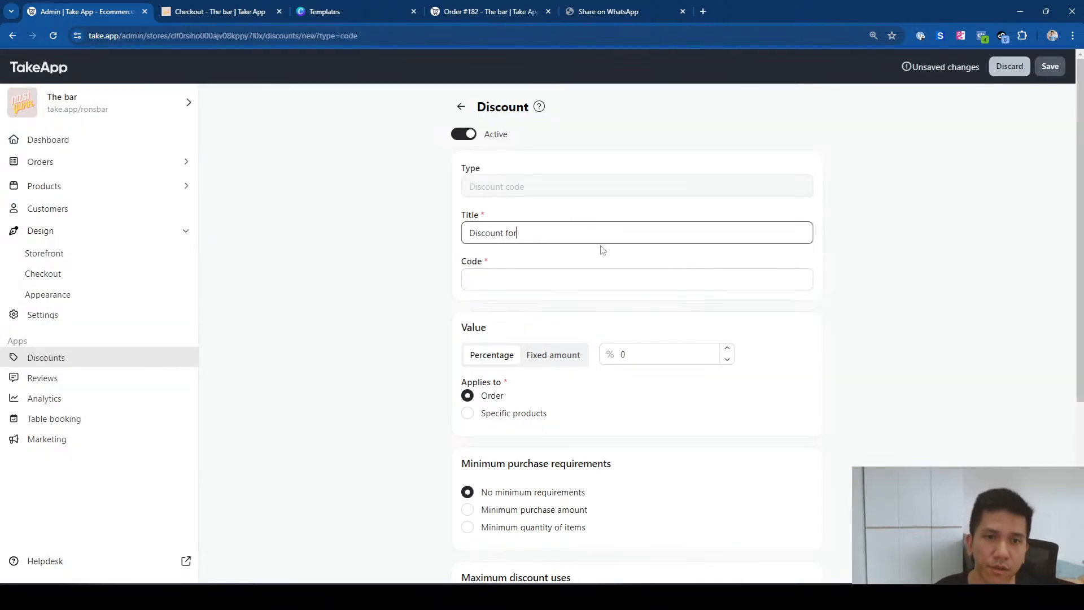
pyautogui.write(' COD')
pyautogui.click(547, 285)
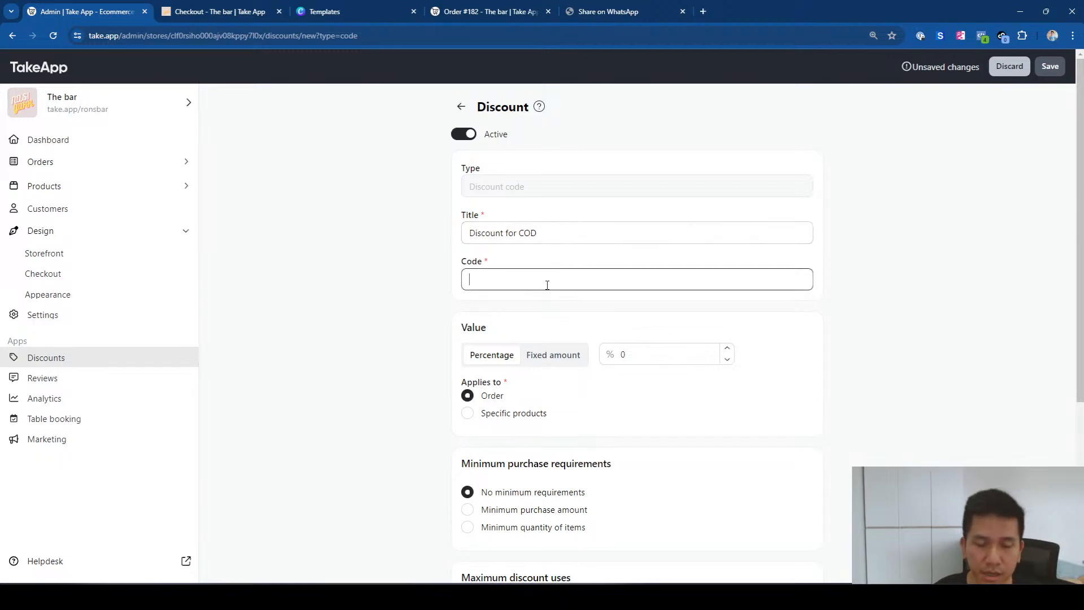
pyautogui.write('FR')
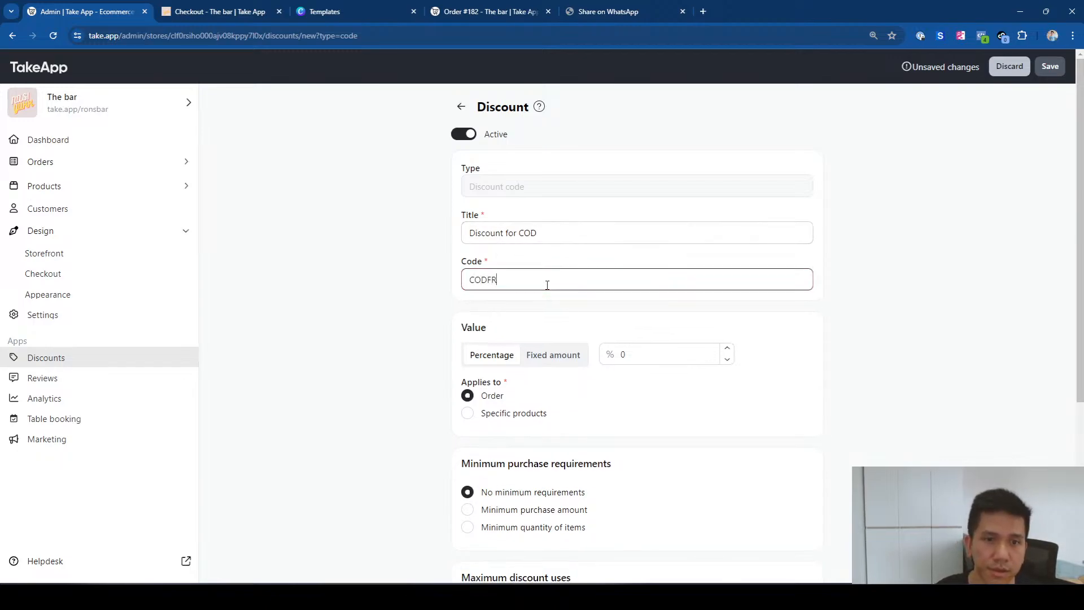
pyautogui.write('EEDELIV')
pyautogui.press('BackSpace')
pyautogui.press('BackSpace')
pyautogui.press('BackSpace')
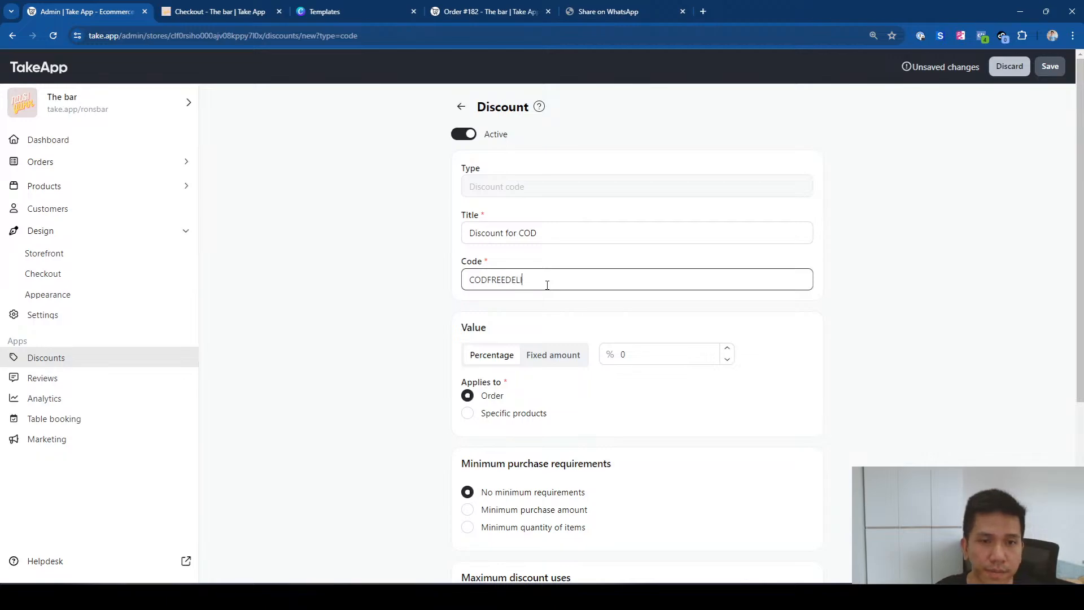
pyautogui.press('BackSpace')
pyautogui.press('BackSpace')
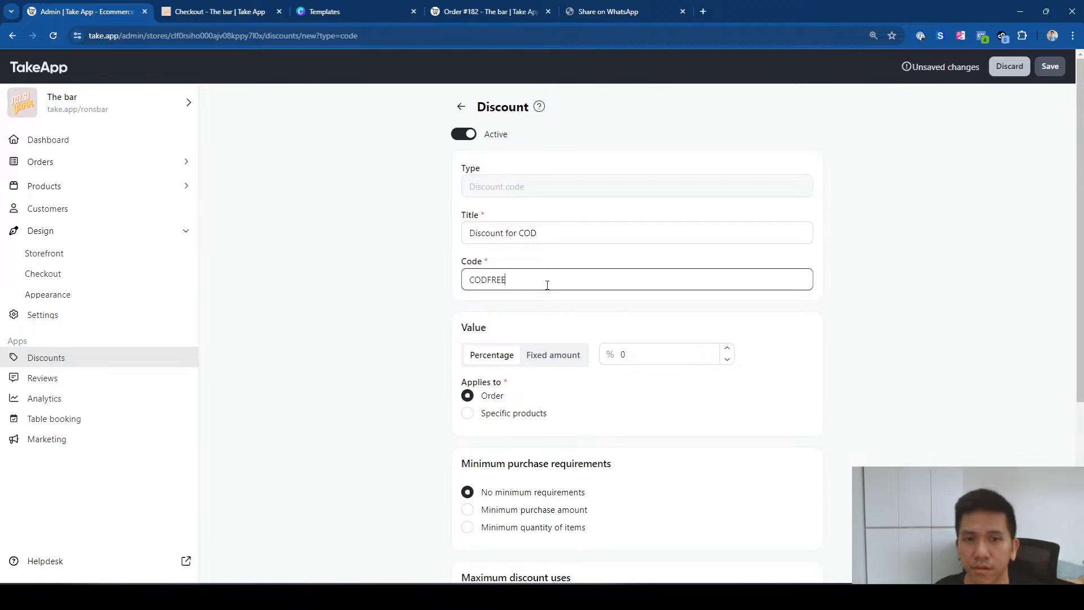
pyautogui.moveTo(523, 283); pyautogui.dragTo(464, 286)
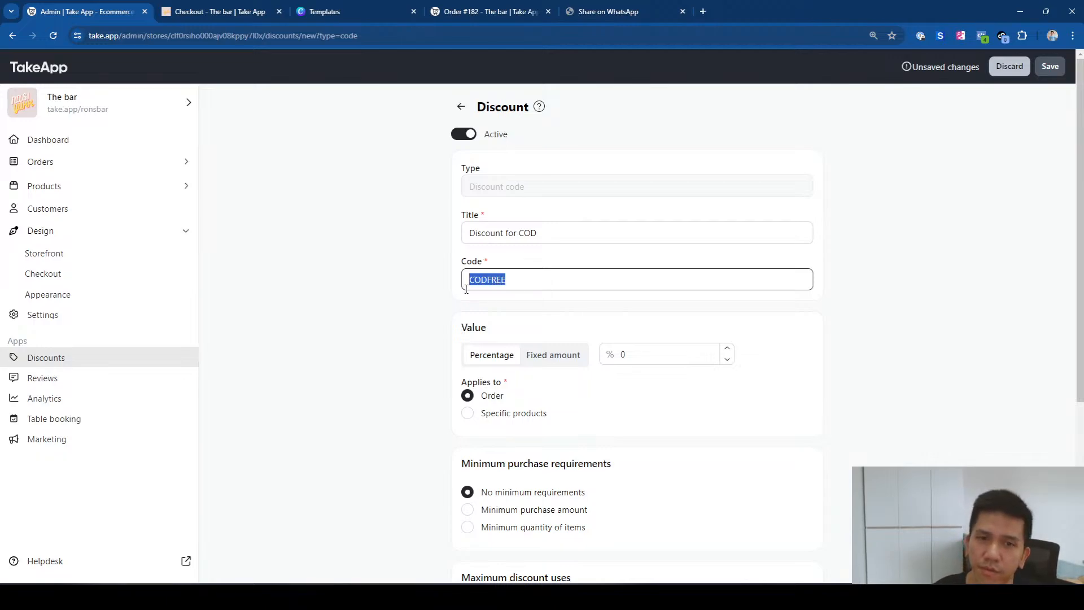
pyautogui.write('COD50')
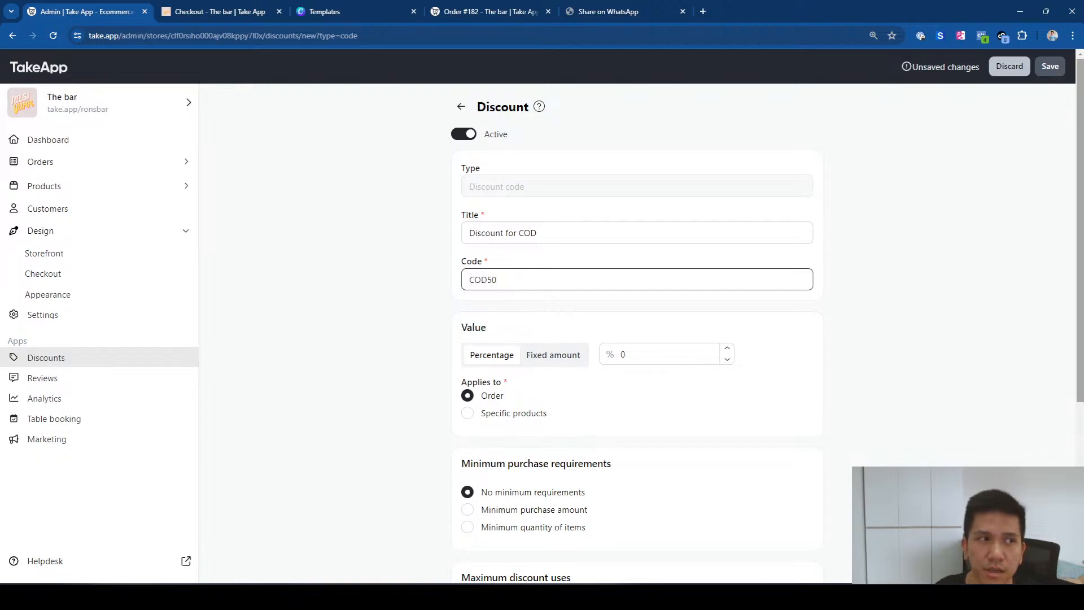
pyautogui.moveTo(1082, 217); pyautogui.dragTo(1080, 253)
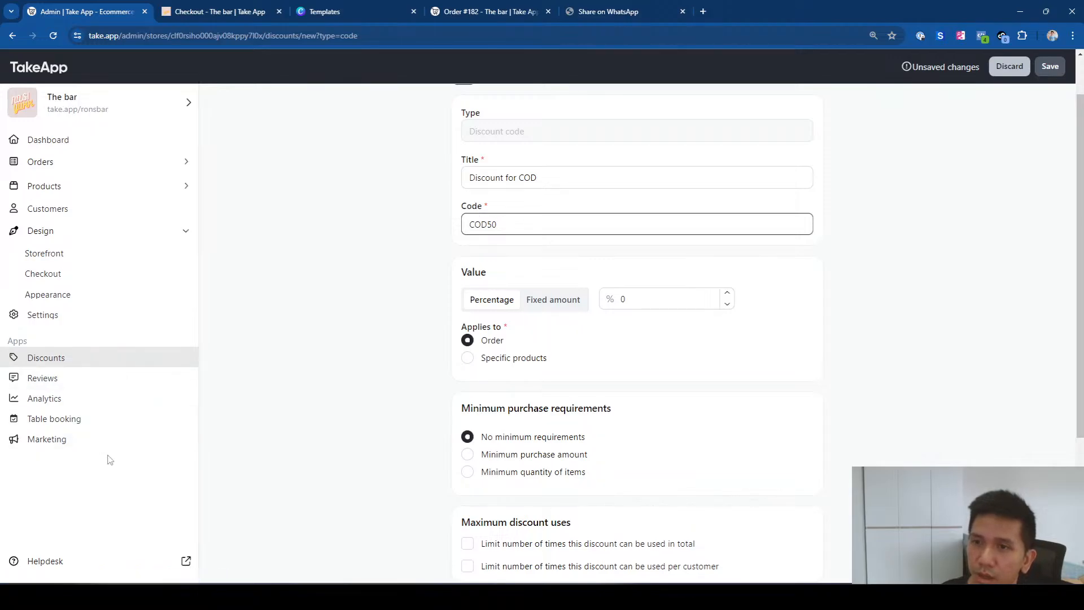
pyautogui.click(83, 319)
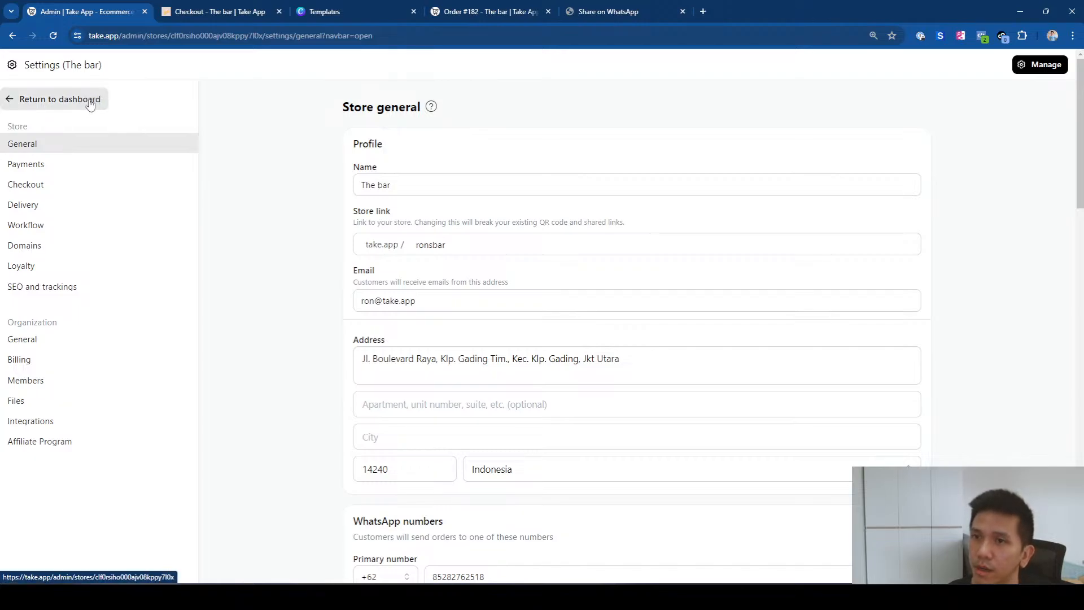
# Step: Look through the Payments and Checkout settings pages, then return to The bar's dashboard
pyautogui.click(90, 166)
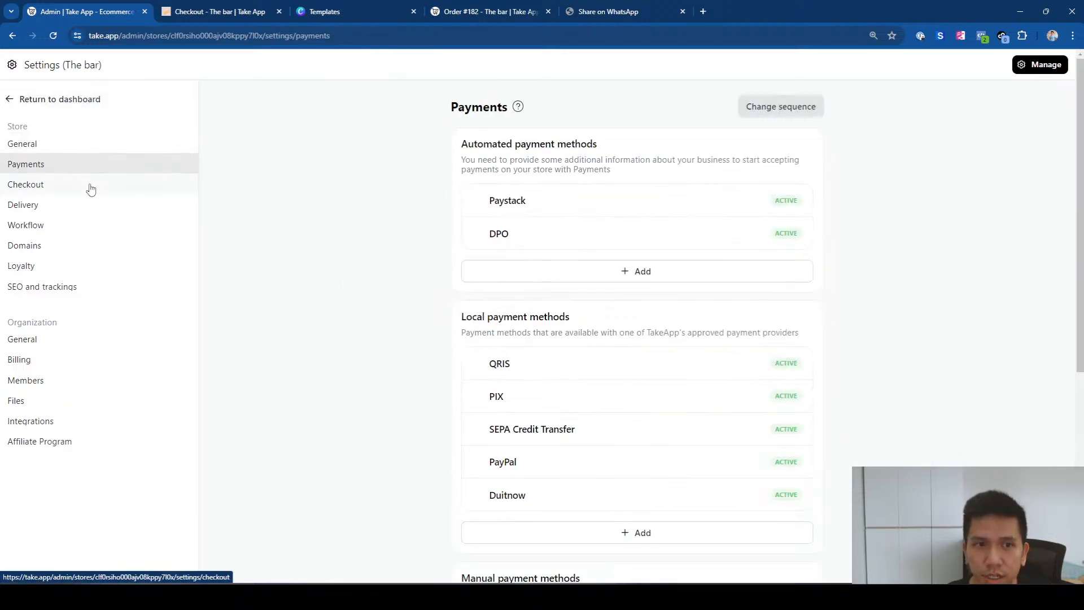
pyautogui.click(90, 188)
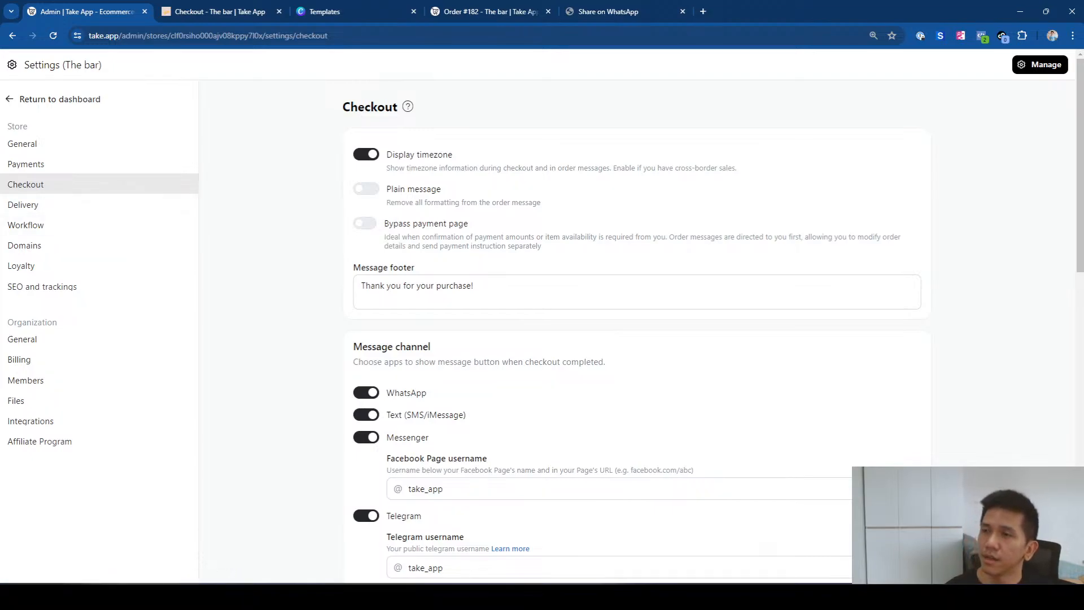
pyautogui.click(16, 102)
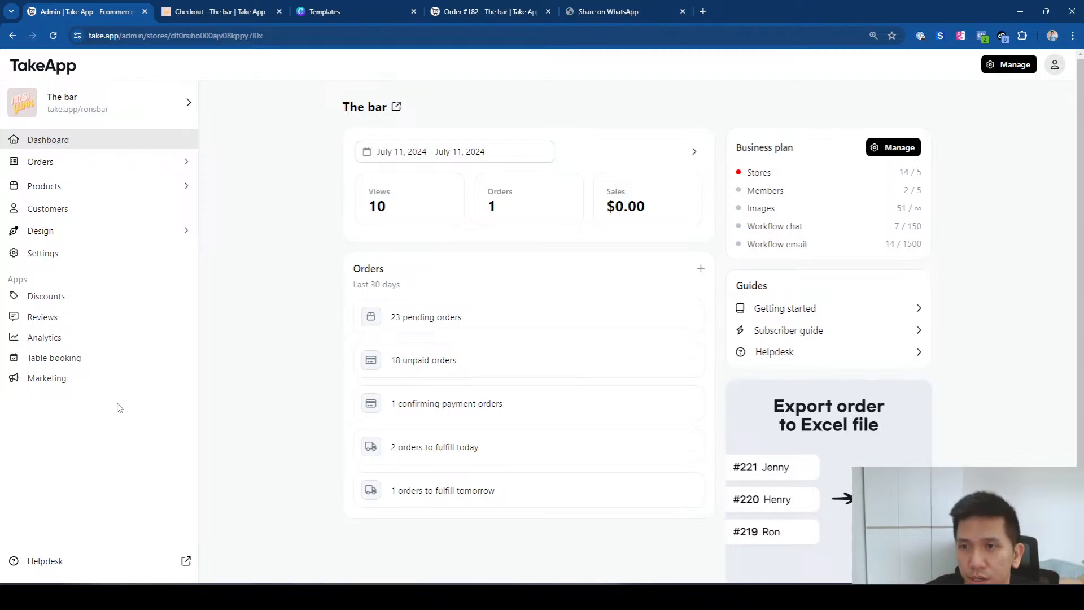
# Step: In Design > Checkout, toggle Show email input off and back on, leaving the email field visible
pyautogui.click(123, 230)
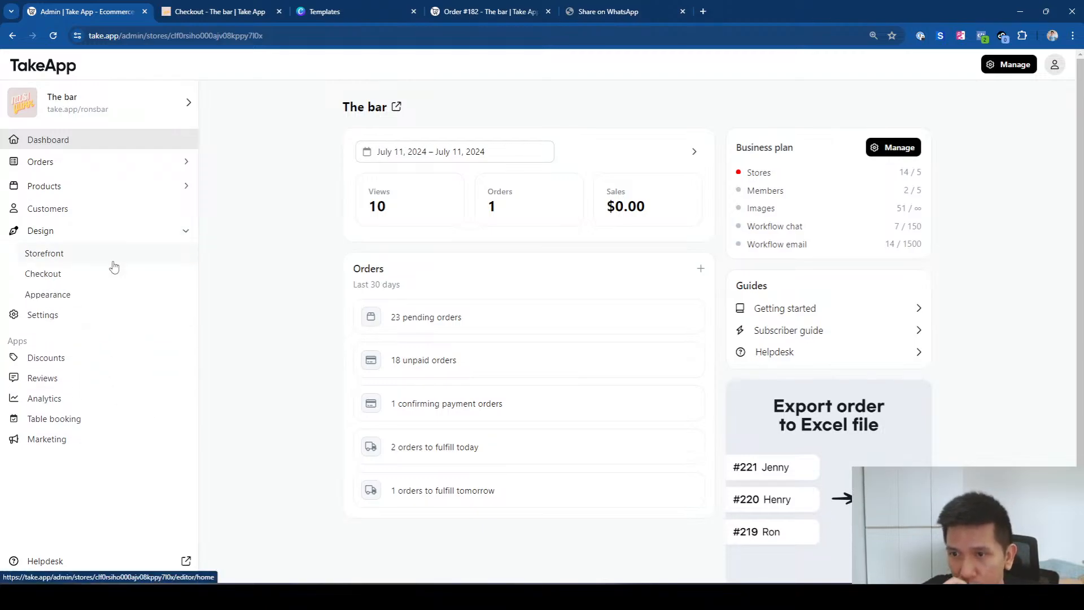
pyautogui.click(105, 273)
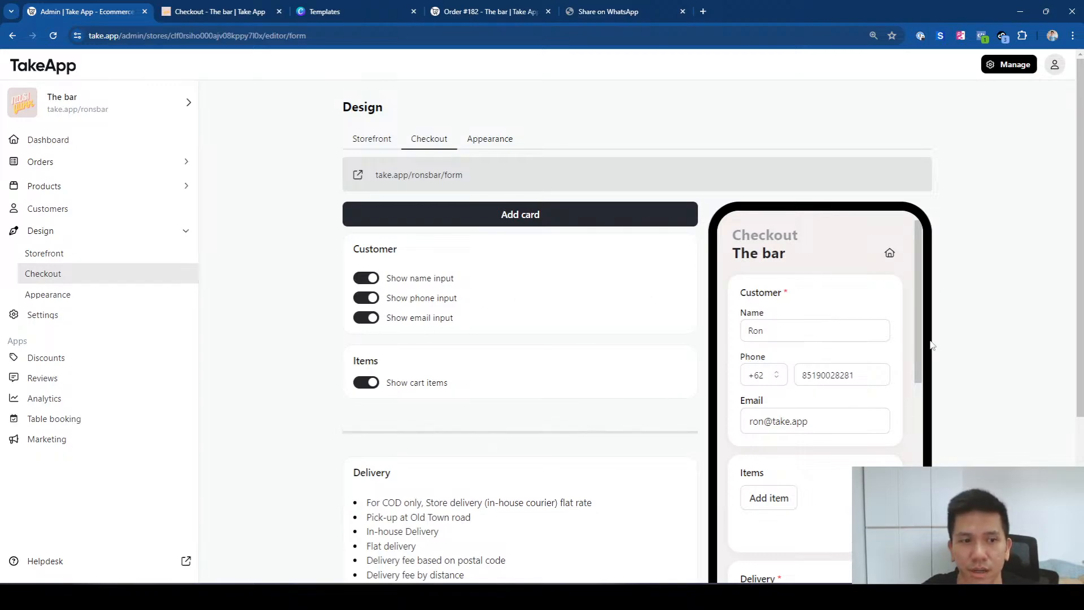
pyautogui.click(374, 318)
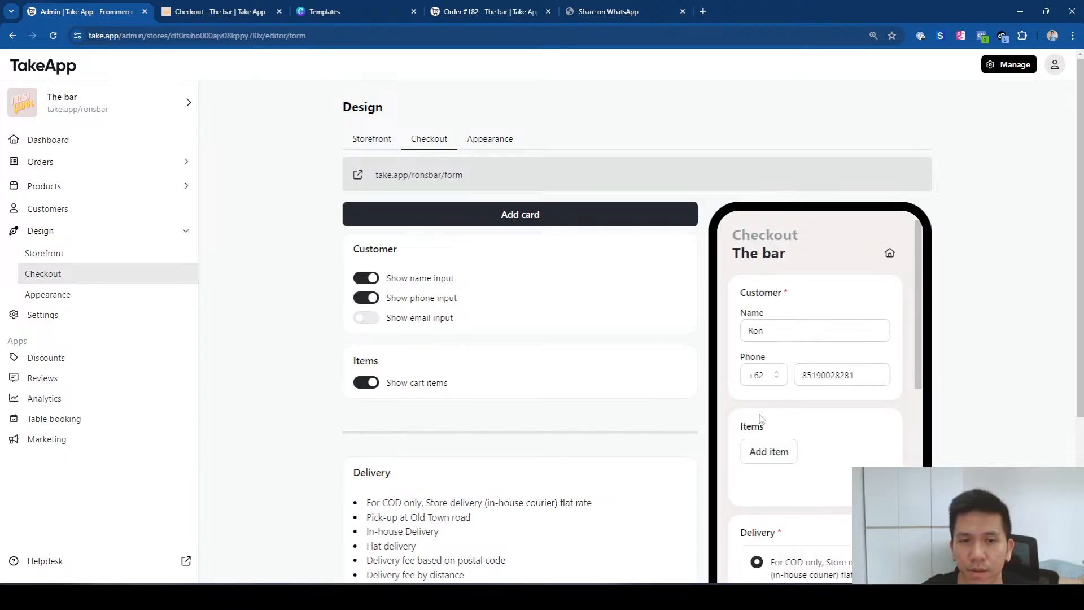
pyautogui.click(371, 320)
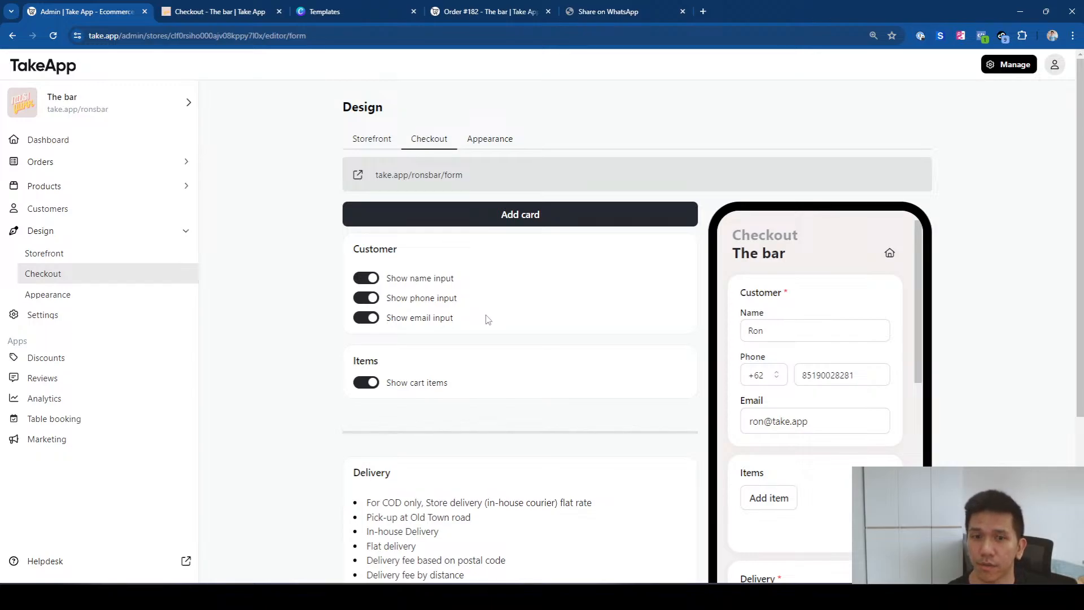
pyautogui.scroll(-2, 497, 324)
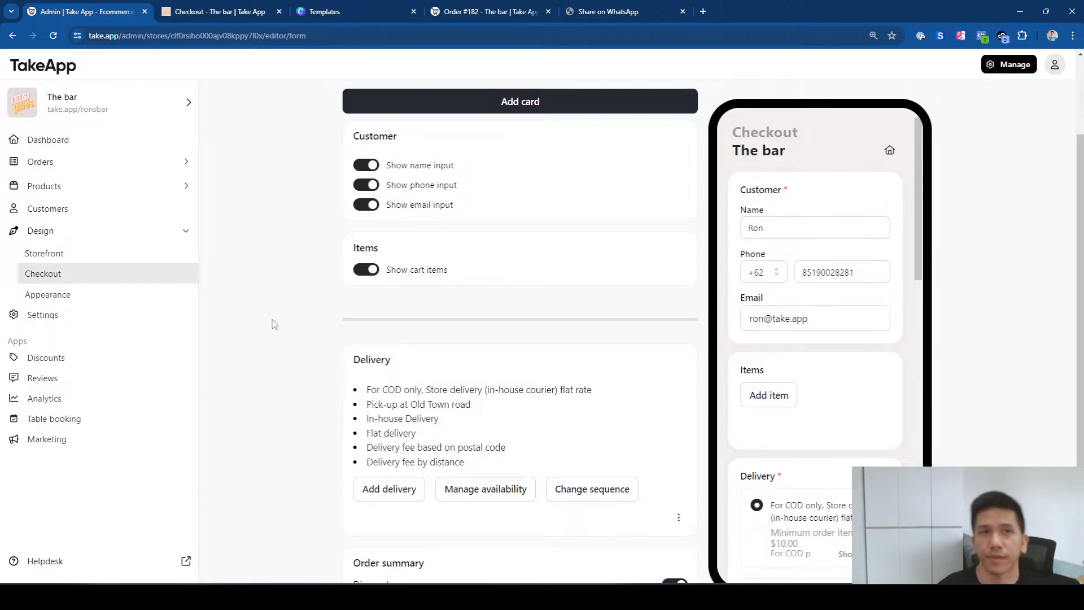
# Step: Open Take App's Canny feature requests board at take.canny.io and view its public Roadmap
pyautogui.click(604, 12)
pyautogui.write('take')
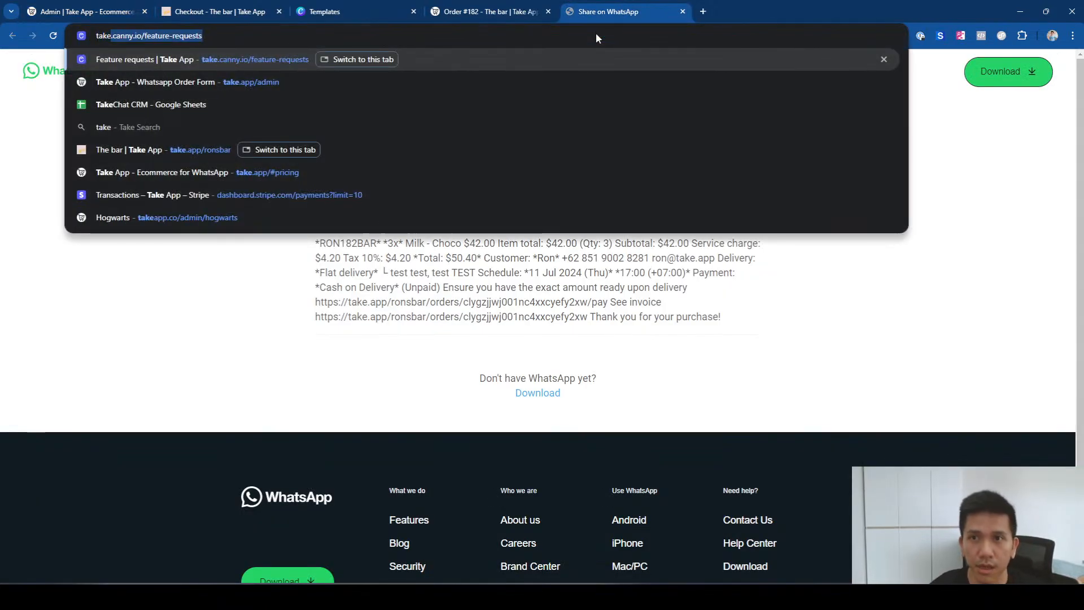
pyautogui.press('Return')
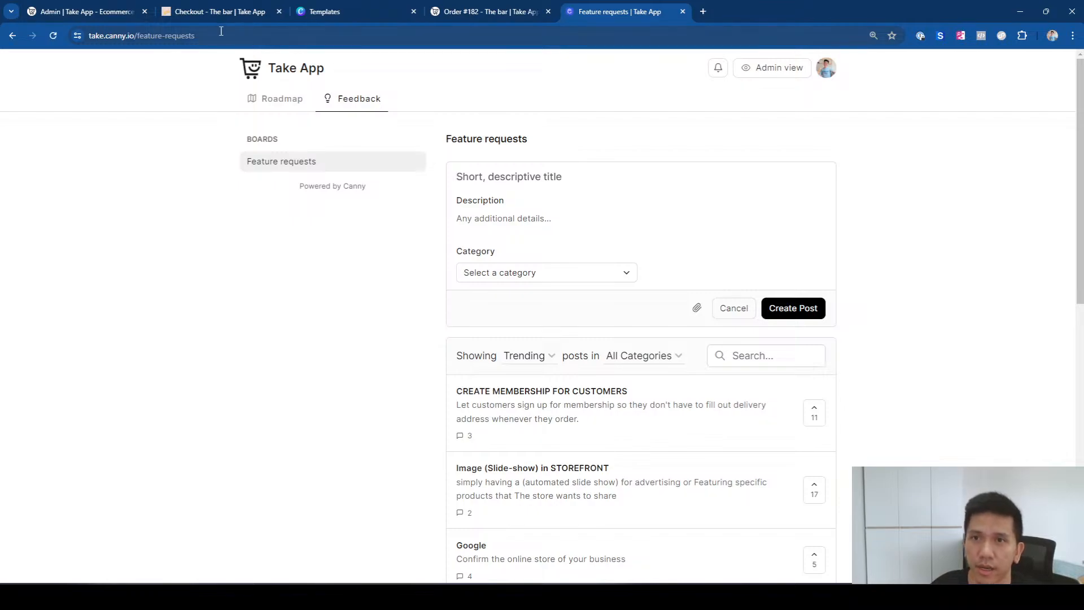
pyautogui.click(220, 34)
pyautogui.hotkey('alt', 'Tab')
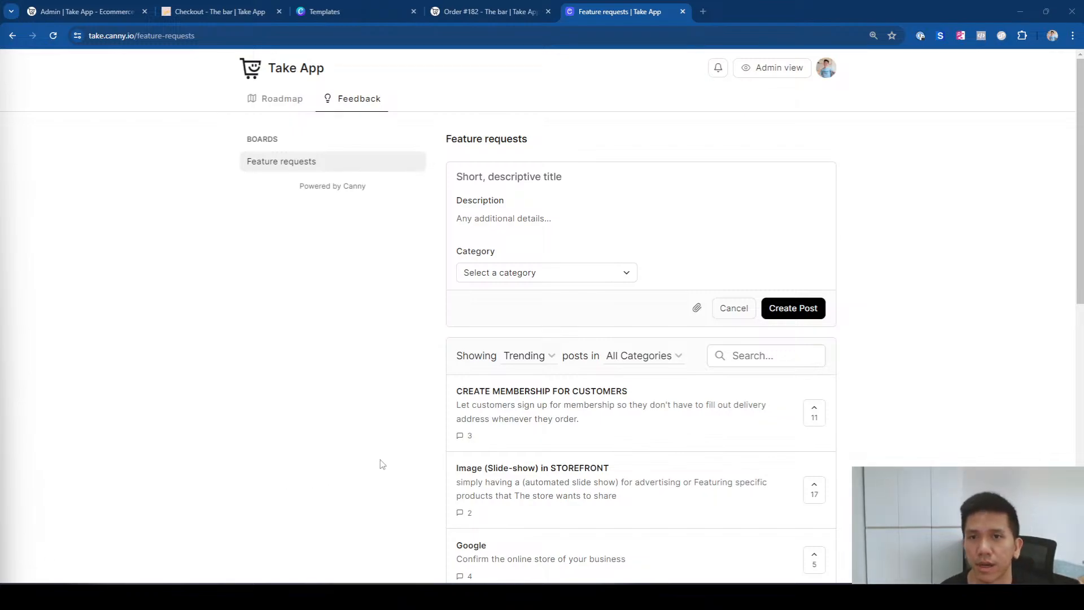
pyautogui.click(266, 102)
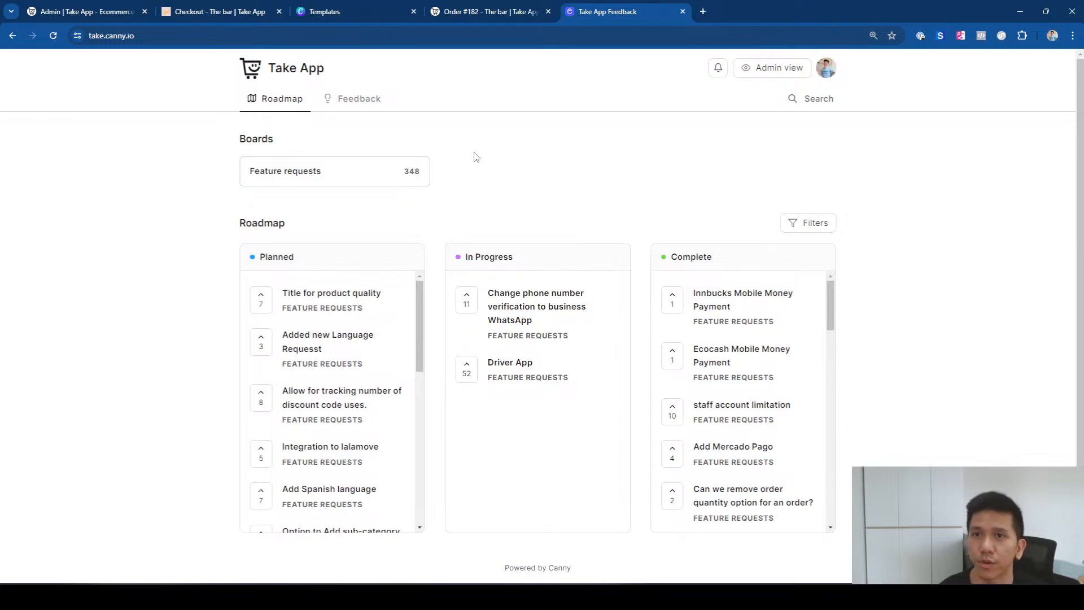
# Step: Go to the Take App changelog by entering 'change' in the address bar
pyautogui.click(199, 37)
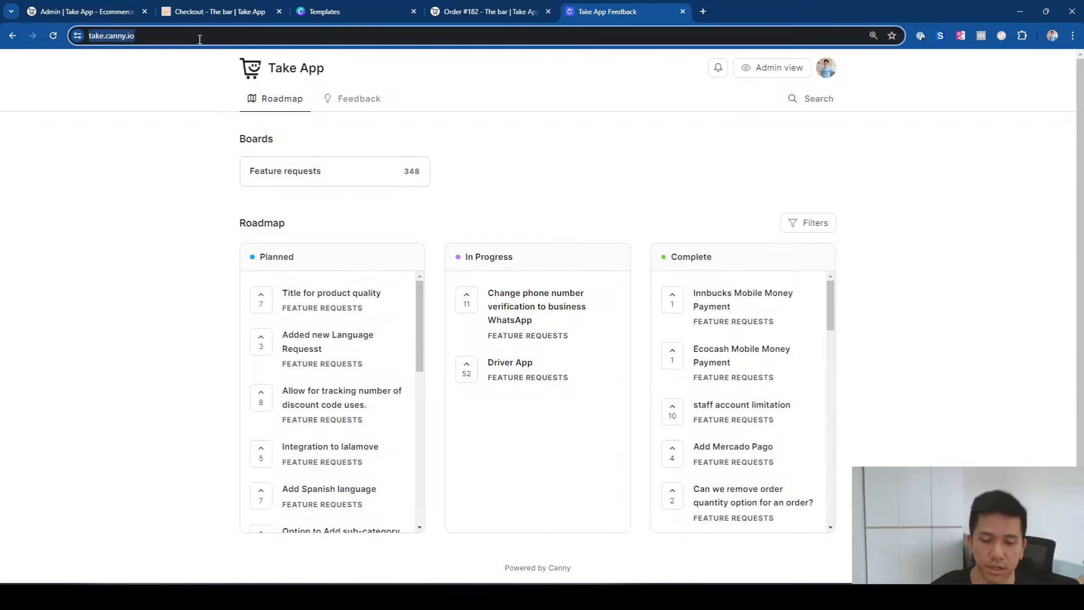
pyautogui.write('change')
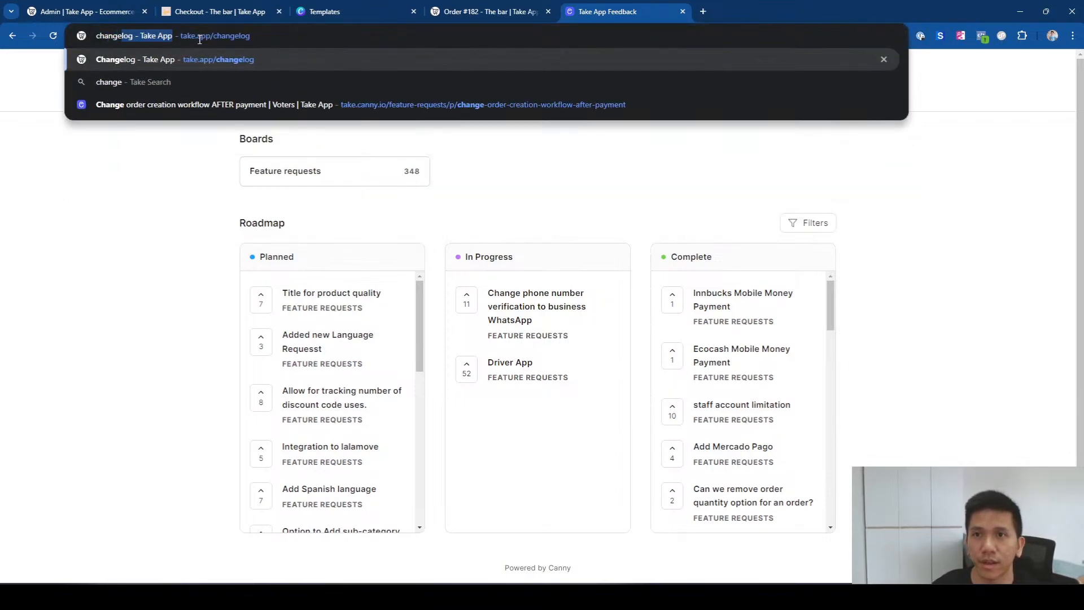
pyautogui.press('Return')
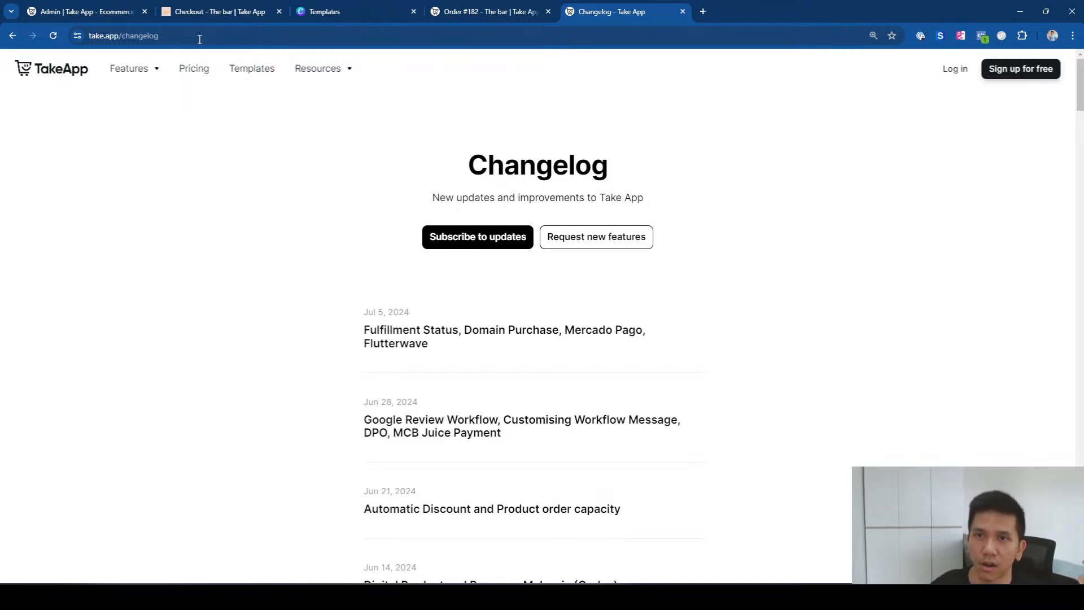
pyautogui.click(200, 39)
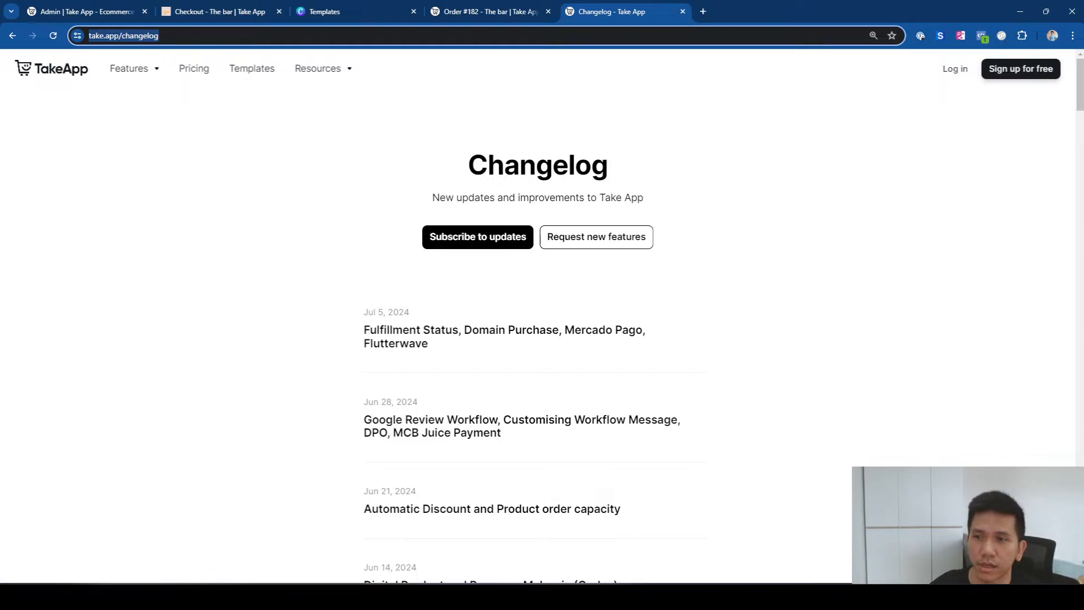
pyautogui.hotkey('alt', 'Tab')
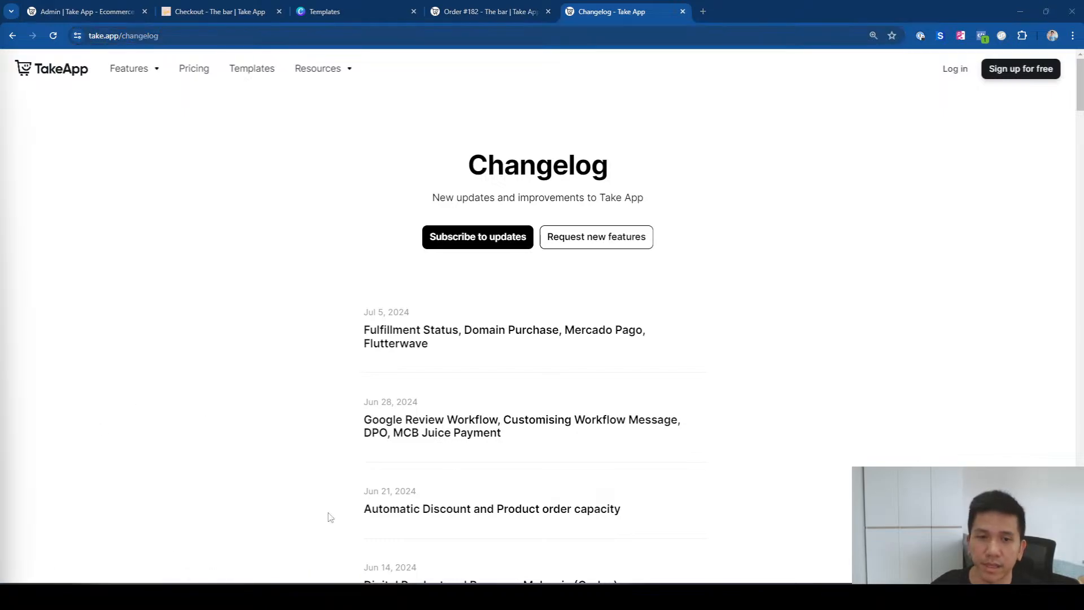